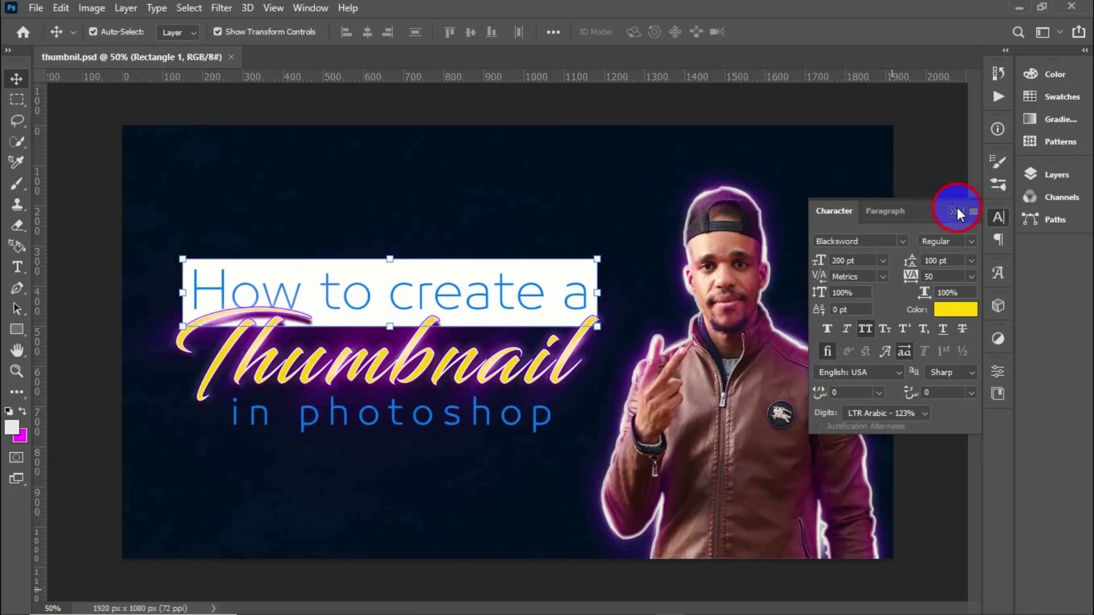
- Close the finished thumbnail.psd example document
{"action": "left_click", "coordinate": [963, 211]}
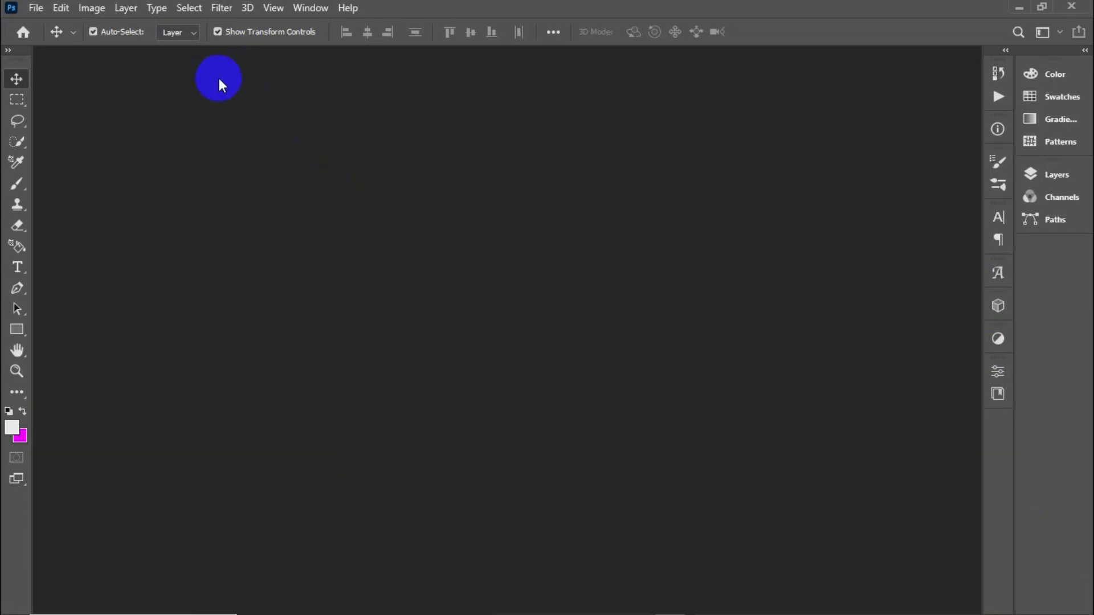
- Create a new blank 1920×1080 document
{"action": "left_click", "coordinate": [29, 7]}
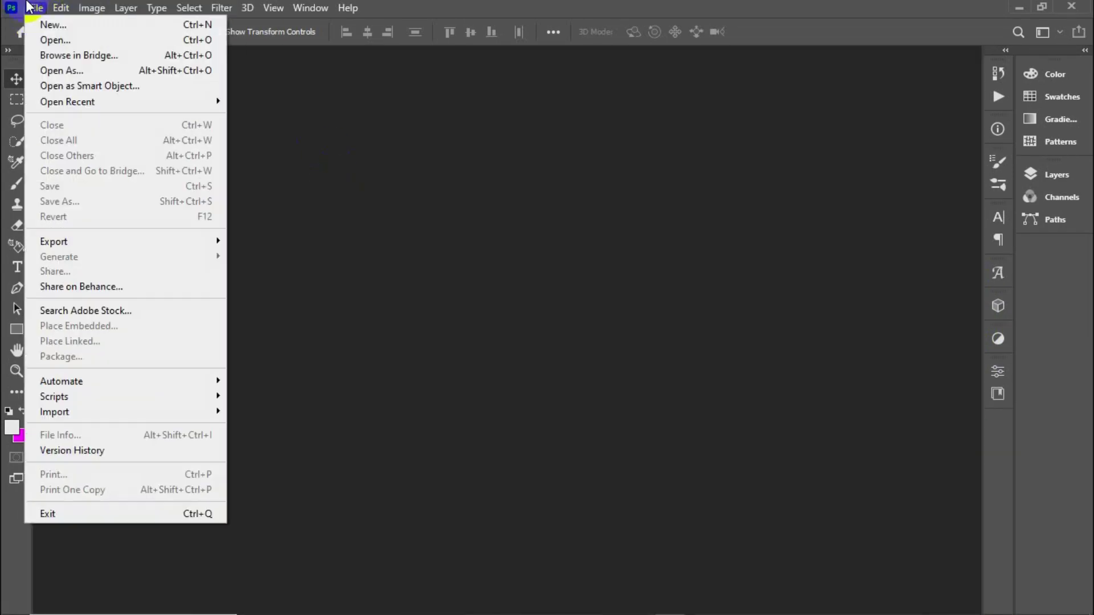
{"action": "left_click", "coordinate": [53, 25]}
{"action": "left_click", "coordinate": [867, 556]}
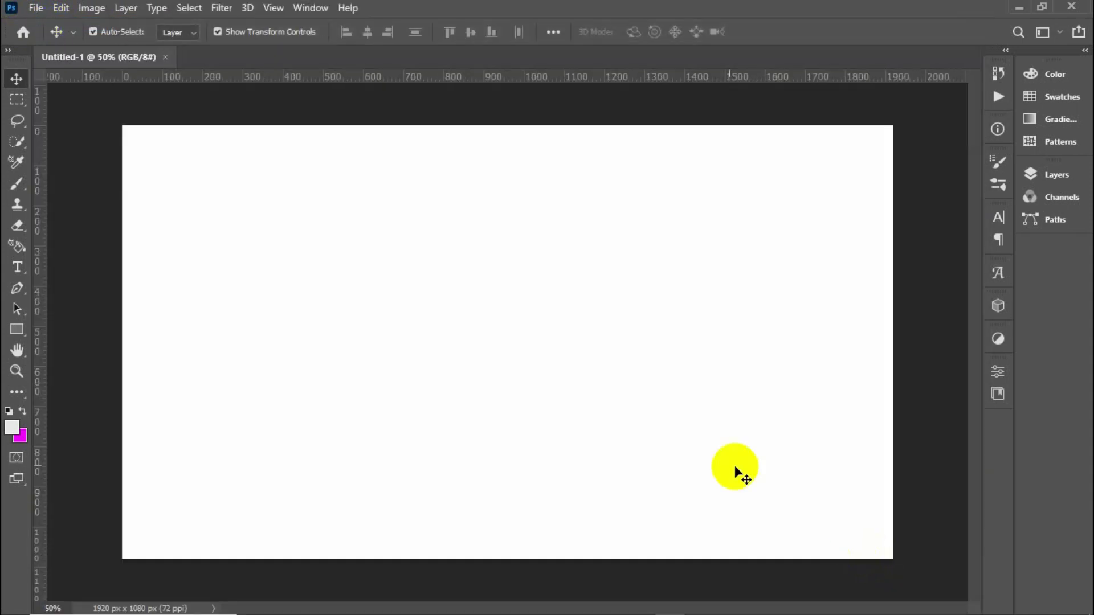
- Browse the image folder, previewing 1.png and the man's photo without opening them
{"action": "left_click", "coordinate": [36, 7]}
{"action": "left_click", "coordinate": [43, 41]}
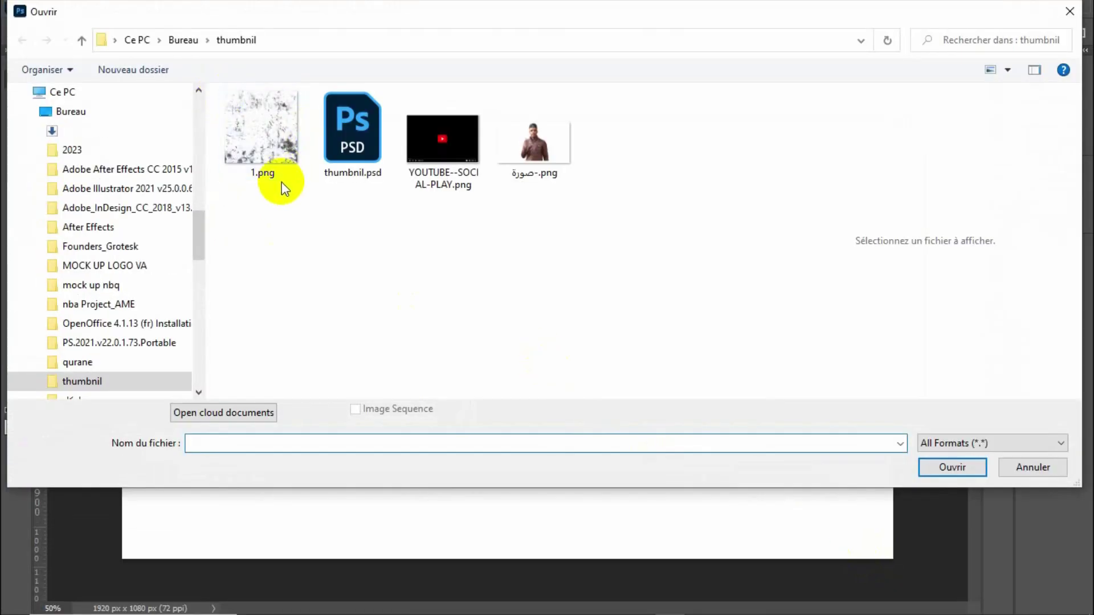
{"action": "left_click", "coordinate": [258, 132]}
{"action": "left_click", "coordinate": [534, 145]}
{"action": "left_click", "coordinate": [1032, 467]}
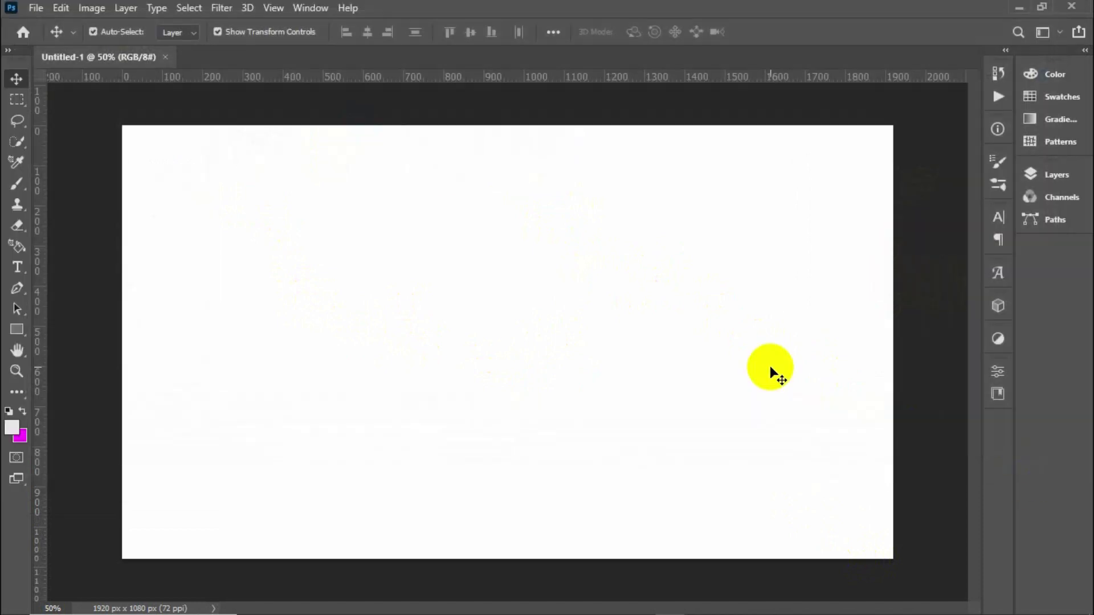
- Fill the canvas with dark navy from the swatches using the Paint Bucket
{"action": "left_click", "coordinate": [17, 392]}
{"action": "left_click", "coordinate": [88, 488]}
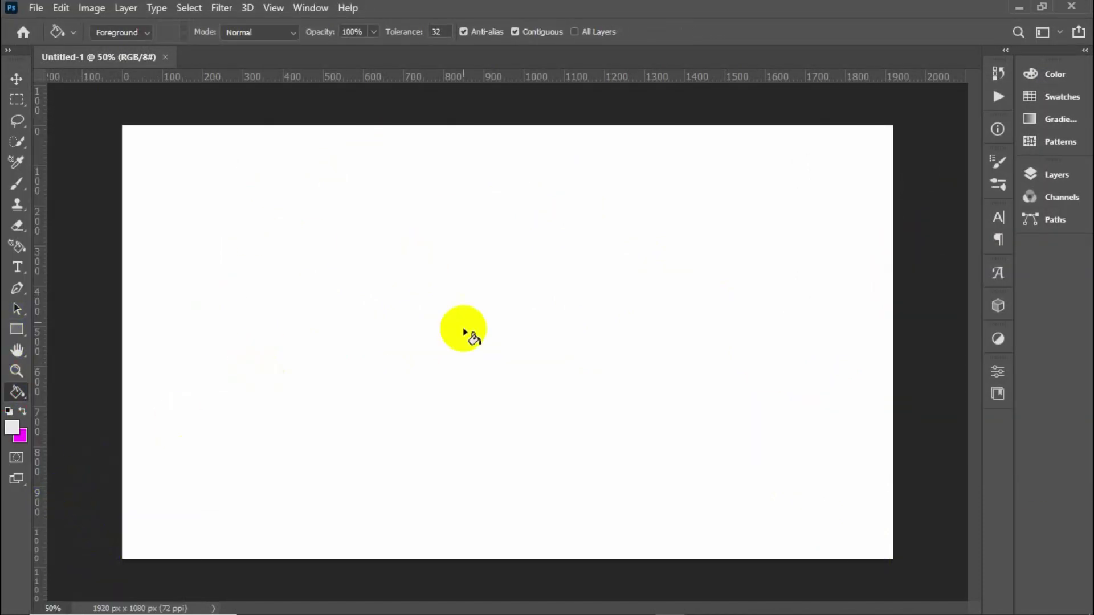
{"action": "left_click", "coordinate": [1041, 97]}
{"action": "key", "text": "x"}
{"action": "left_click", "coordinate": [366, 311]}
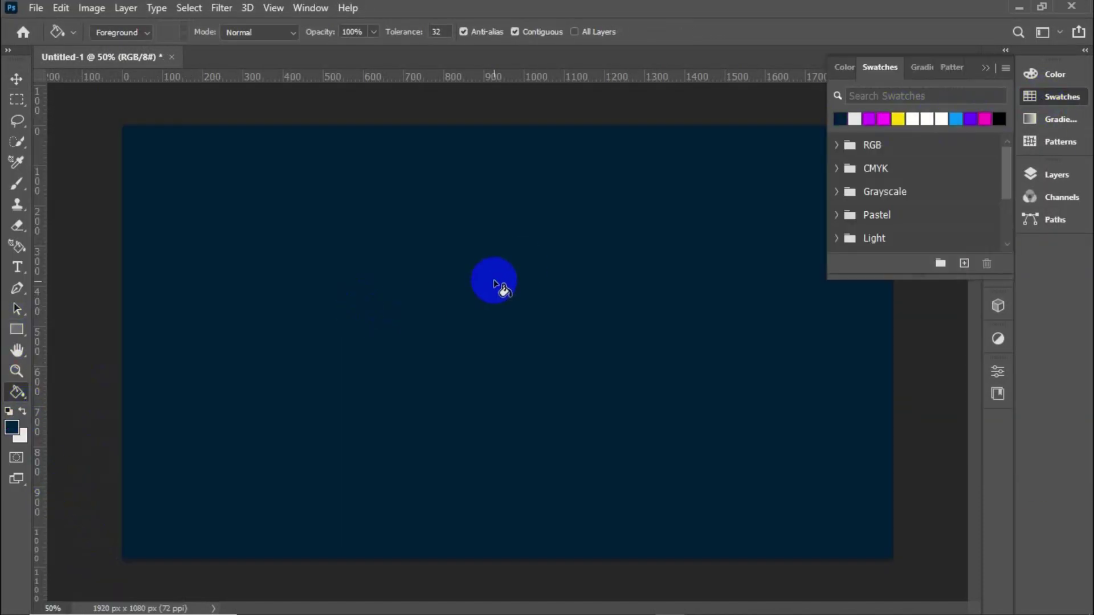
{"action": "left_click", "coordinate": [14, 83]}
{"action": "left_click", "coordinate": [987, 66]}
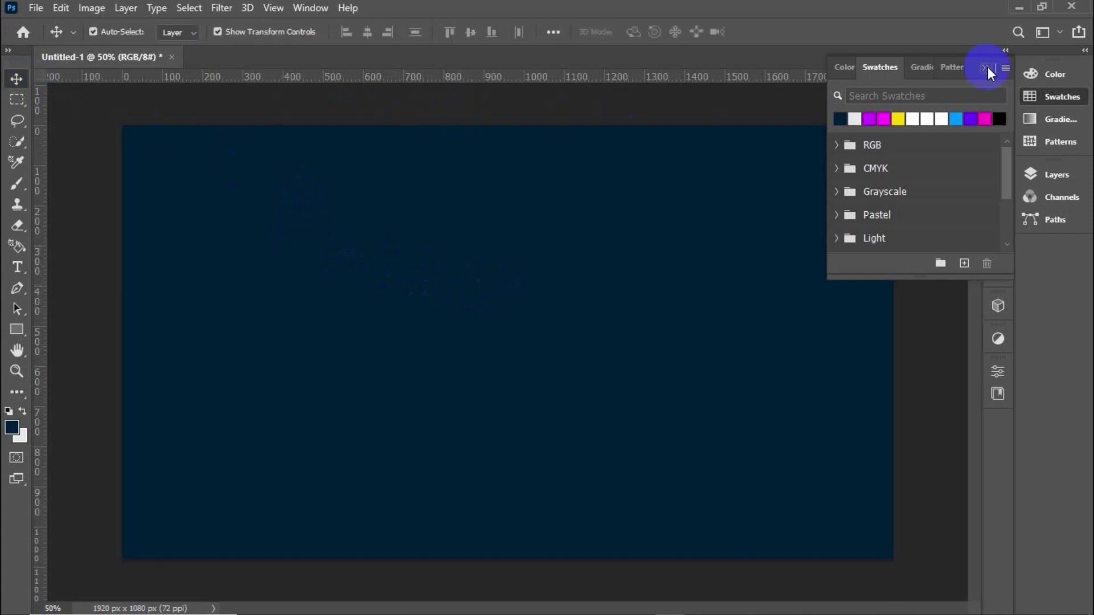
- Add Gaussian noise grain to the navy background
{"action": "left_click", "coordinate": [221, 8]}
{"action": "left_click", "coordinate": [442, 254]}
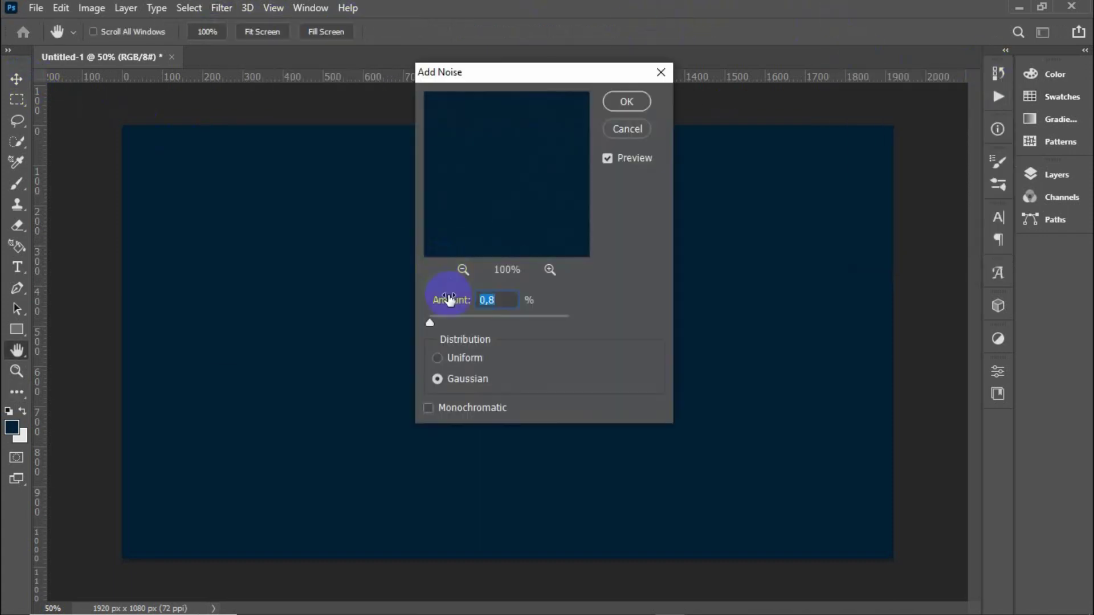
{"action": "key", "text": "Return"}
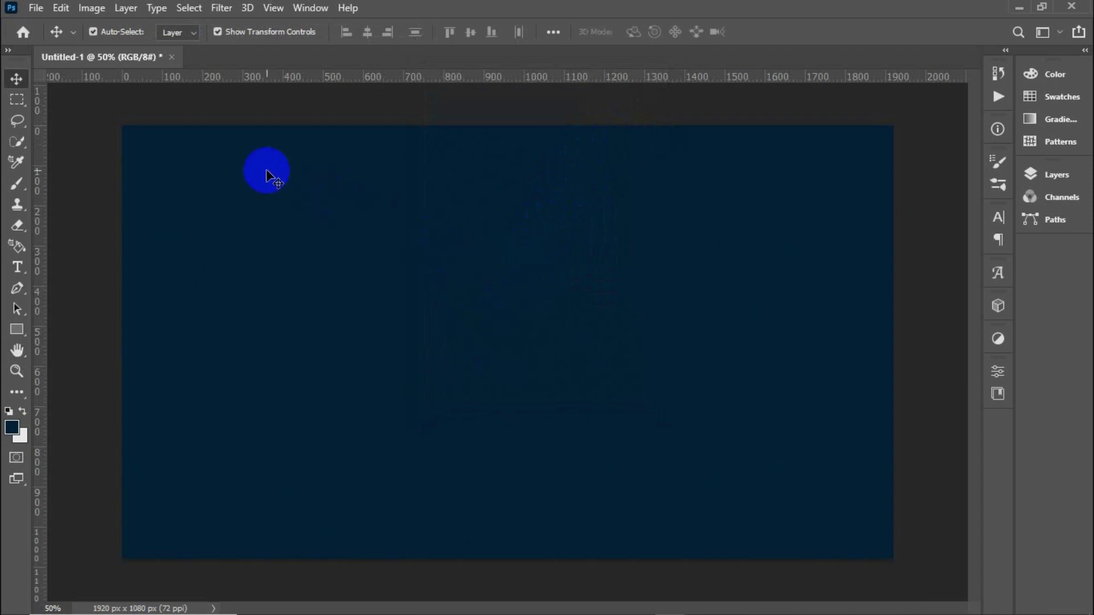
{"action": "left_click", "coordinate": [35, 8]}
- Open 1.png and drag the grunge texture into the Untitled-1 document
{"action": "left_click", "coordinate": [54, 40]}
{"action": "double_click", "coordinate": [262, 122]}
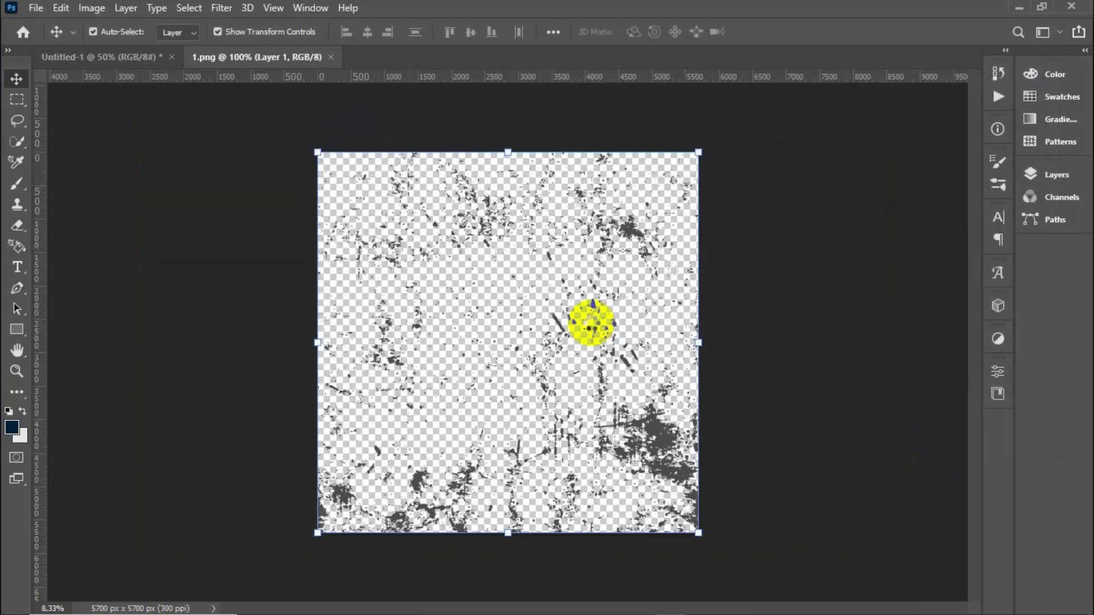
{"action": "mouse_move", "coordinate": [598, 317]}
{"action": "left_mouse_down"}
{"action": "mouse_move", "coordinate": [476, 316]}
{"action": "mouse_move", "coordinate": [435, 282]}
{"action": "left_mouse_up"}
{"action": "key", "text": "ctrl+minus"}
{"action": "key", "text": "ctrl+minus"}
{"action": "key", "text": "ctrl+minus"}
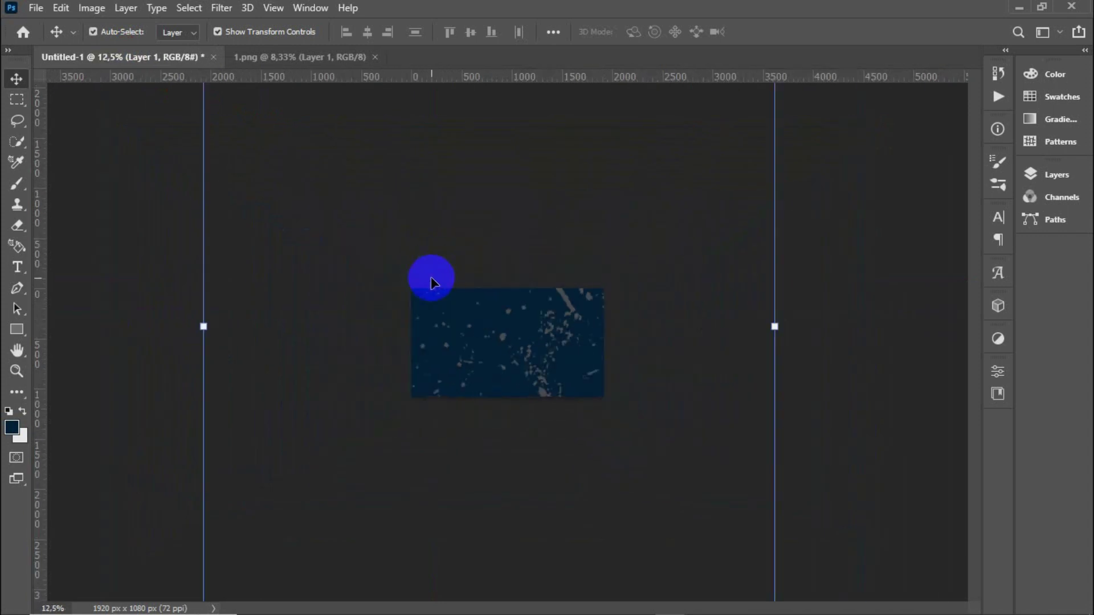
{"action": "left_click", "coordinate": [775, 327]}
- Scale and position the grunge texture to cover the navy canvas
{"action": "left_click", "coordinate": [335, 32]}
{"action": "left_click_drag", "start_coordinate": [303, 31], "coordinate": [284, 32]}
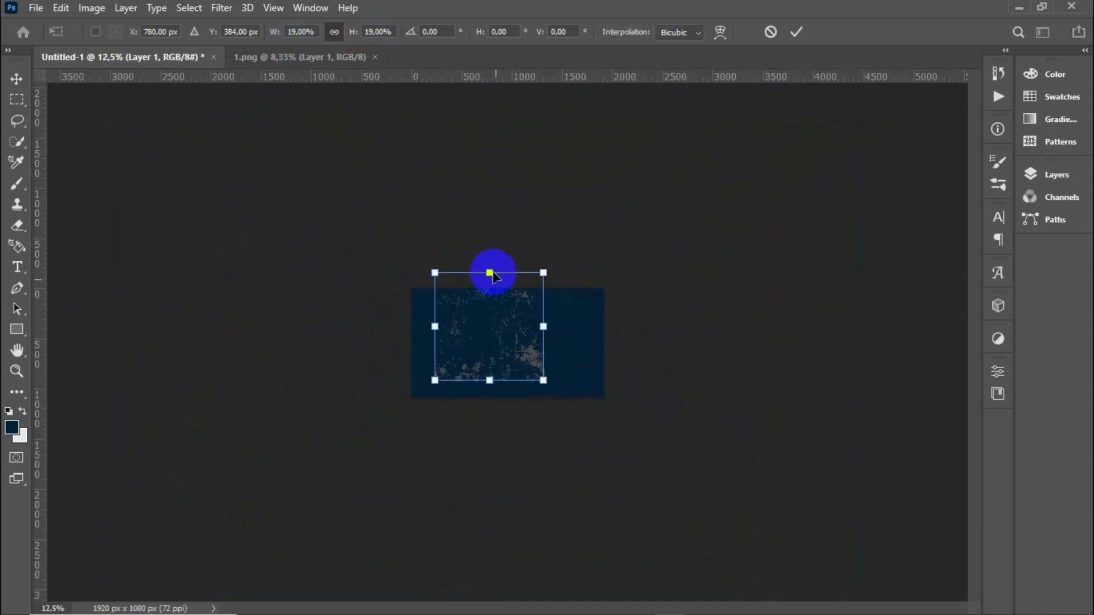
{"action": "mouse_move", "coordinate": [531, 359]}
{"action": "left_mouse_down"}
{"action": "mouse_move", "coordinate": [542, 369]}
{"action": "mouse_move", "coordinate": [603, 343]}
{"action": "left_mouse_up"}
{"action": "left_click_drag", "start_coordinate": [451, 342], "coordinate": [411, 341]}
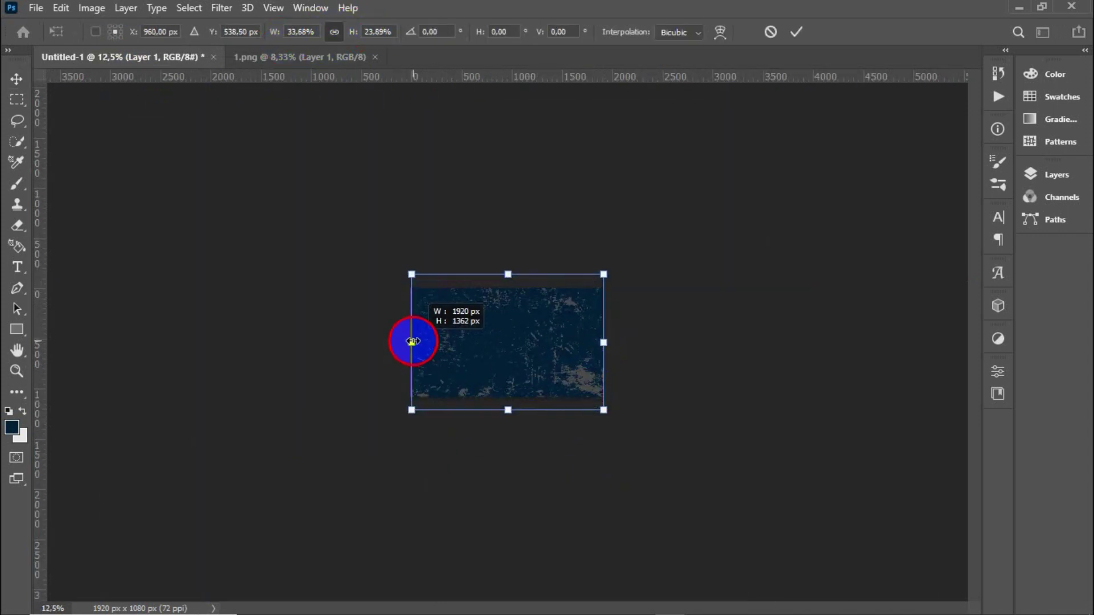
- Flip the texture horizontally, commit the transform, and zoom the canvas to 25%
{"action": "right_click", "coordinate": [584, 368]}
{"action": "left_click", "coordinate": [569, 330]}
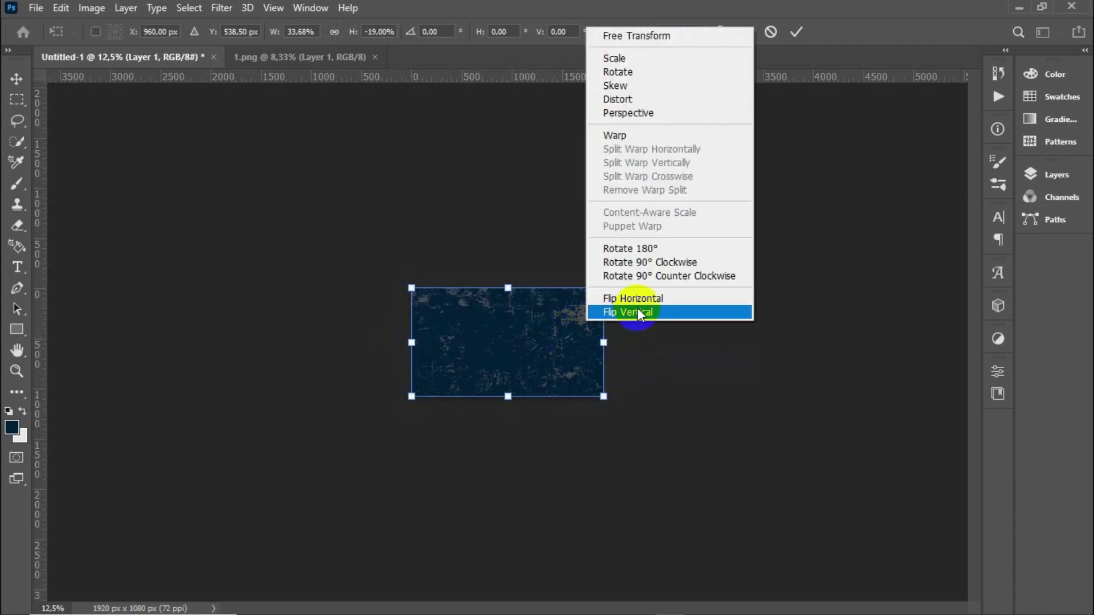
{"action": "right_click", "coordinate": [583, 376]}
{"action": "left_click", "coordinate": [630, 363]}
{"action": "double_click", "coordinate": [461, 329]}
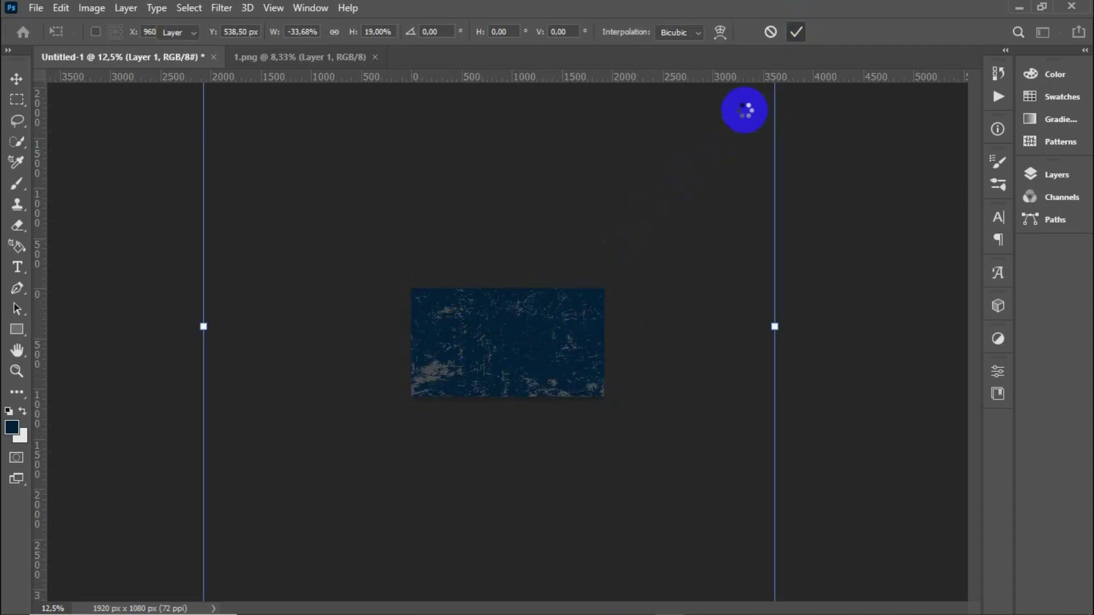
{"action": "left_click", "coordinate": [686, 185]}
{"action": "key", "text": "ctrl+0"}
{"action": "key", "text": "ctrl+minus"}
{"action": "key", "text": "ctrl+minus"}
{"action": "key", "text": "ctrl+minus"}
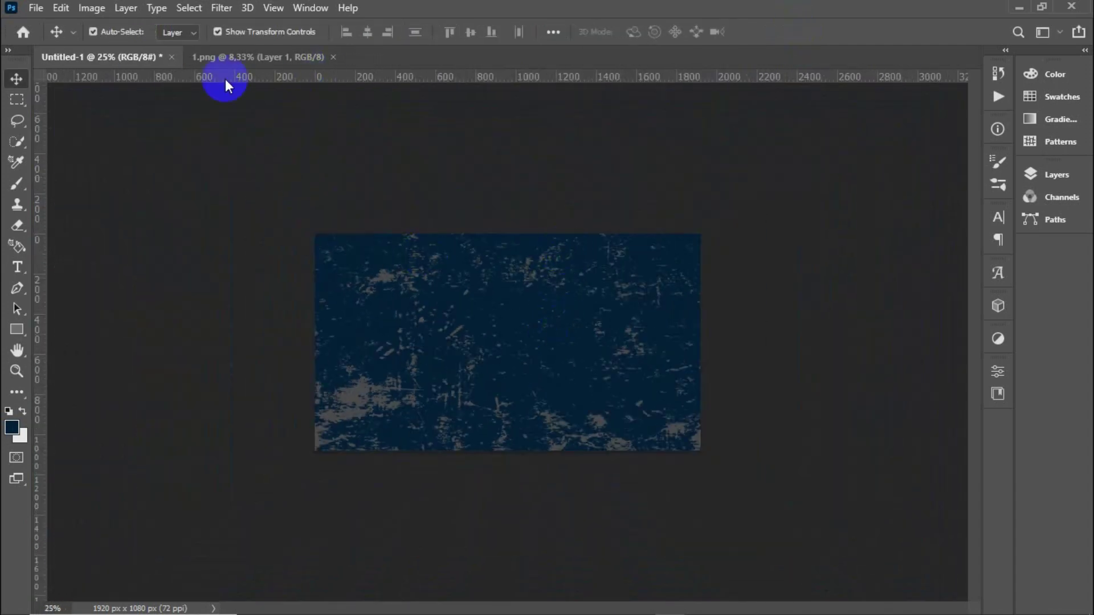
{"action": "left_click", "coordinate": [36, 7]}
- Open the man's cut-out photo and place it on the right of the thumbnail as Layer 2
{"action": "left_click", "coordinate": [58, 41]}
{"action": "left_click", "coordinate": [522, 149]}
{"action": "left_click", "coordinate": [955, 464]}
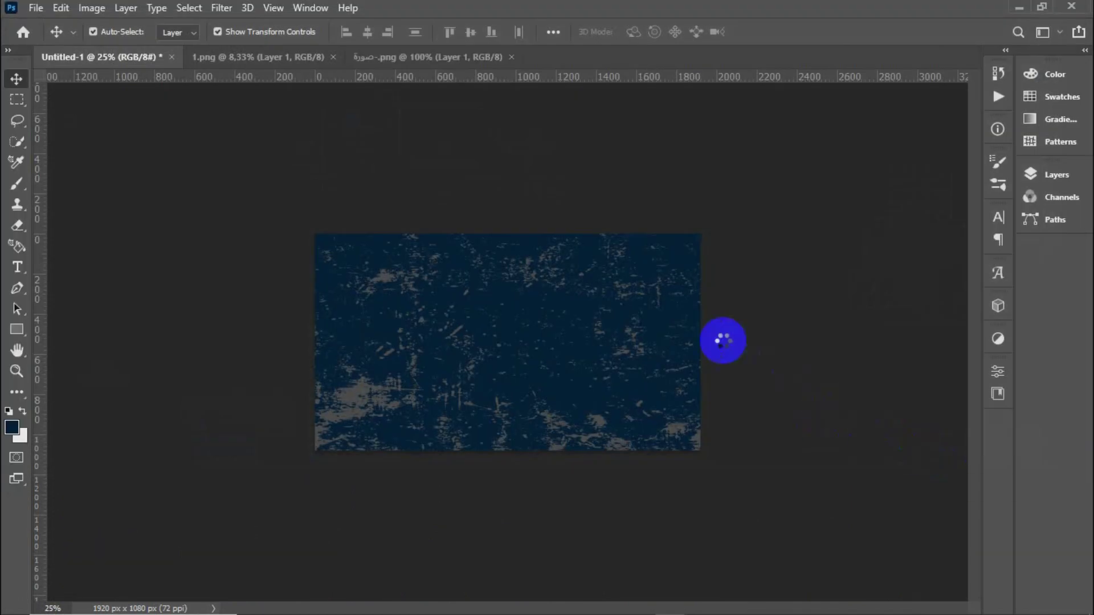
{"action": "mouse_move", "coordinate": [511, 306]}
{"action": "left_mouse_down"}
{"action": "mouse_move", "coordinate": [621, 396]}
{"action": "mouse_move", "coordinate": [625, 371]}
{"action": "left_mouse_up"}
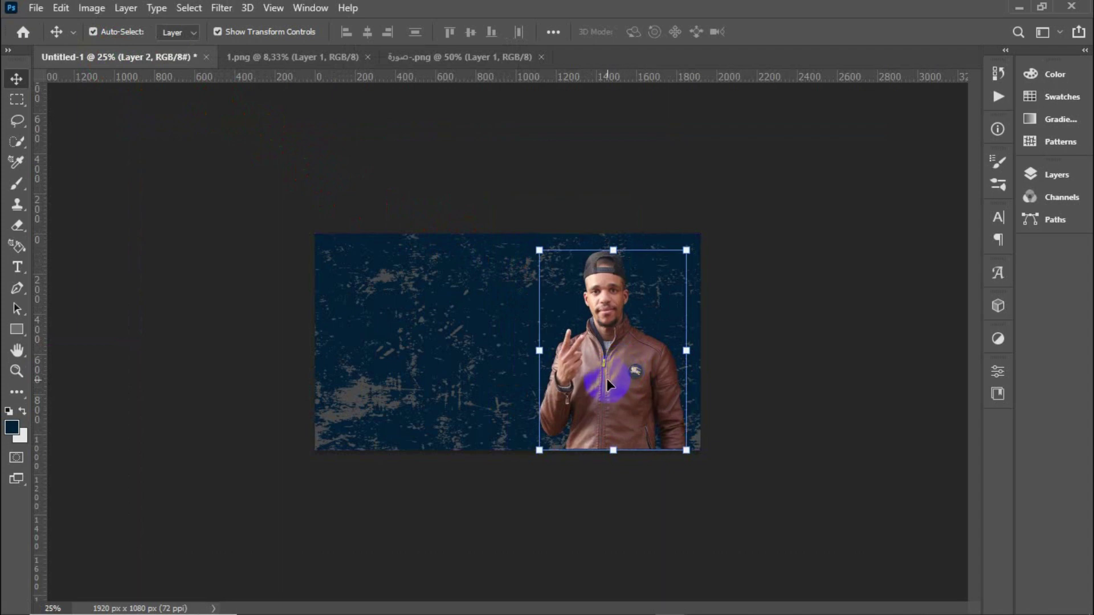
{"action": "key", "text": "ctrl+0"}
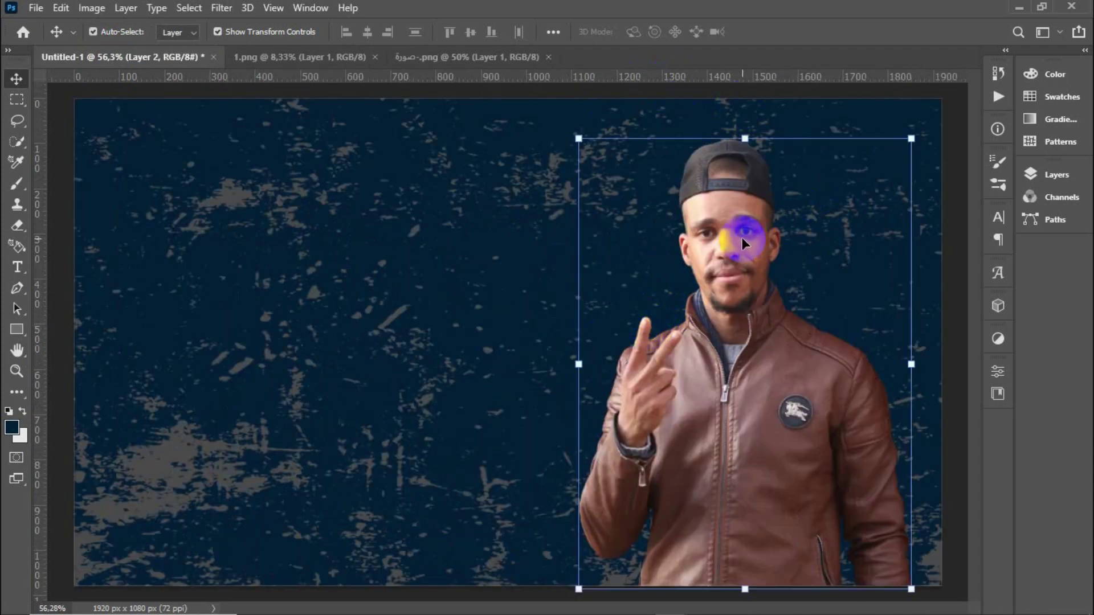
{"action": "left_click", "coordinate": [1084, 53]}
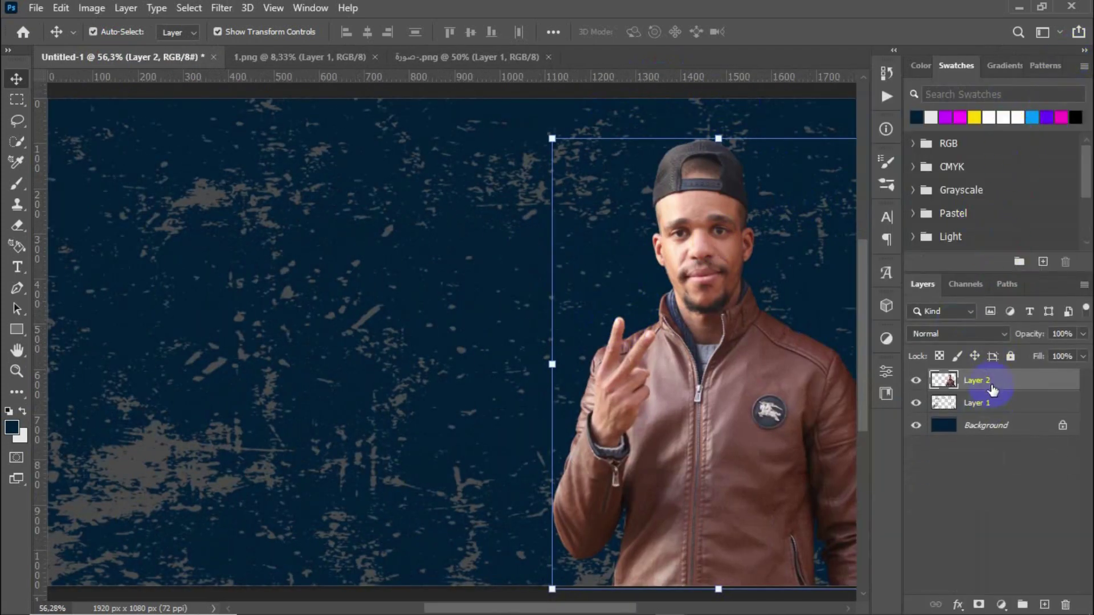
- Give the man a larger pale yellow (#ffcc66) Outer Glow at 45% opacity
{"action": "left_click", "coordinate": [959, 604]}
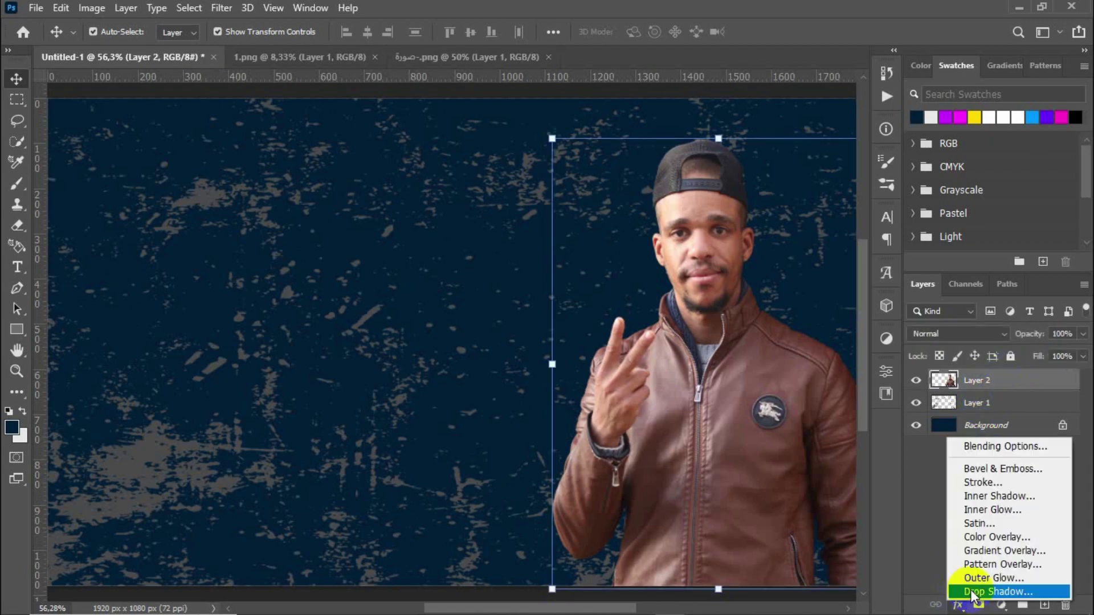
{"action": "left_click", "coordinate": [974, 578]}
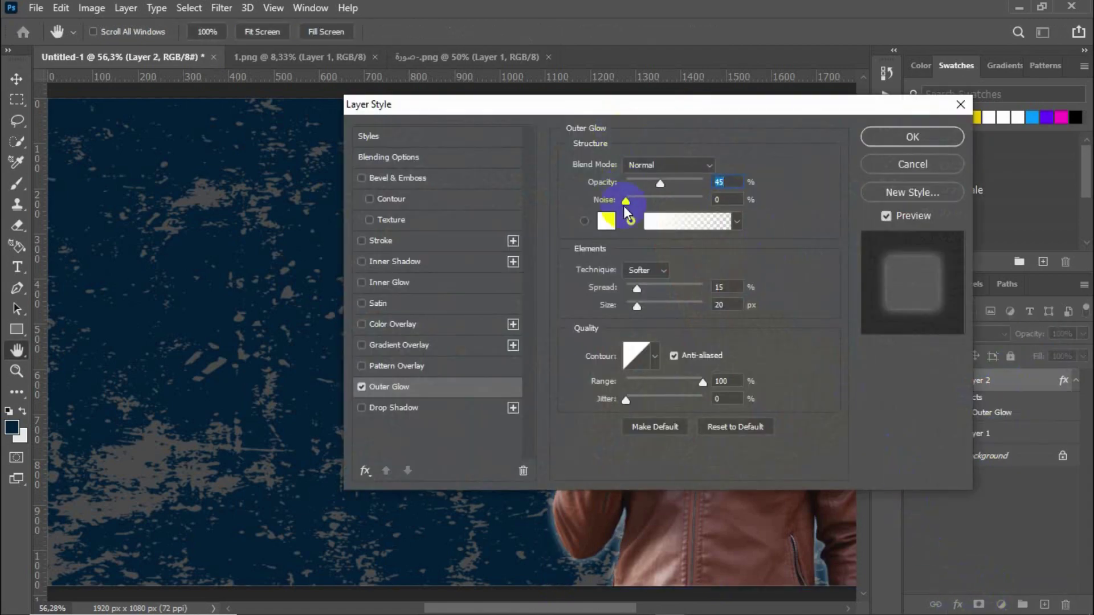
{"action": "left_click_drag", "start_coordinate": [577, 86], "coordinate": [319, 100]}
{"action": "left_click", "coordinate": [410, 235]}
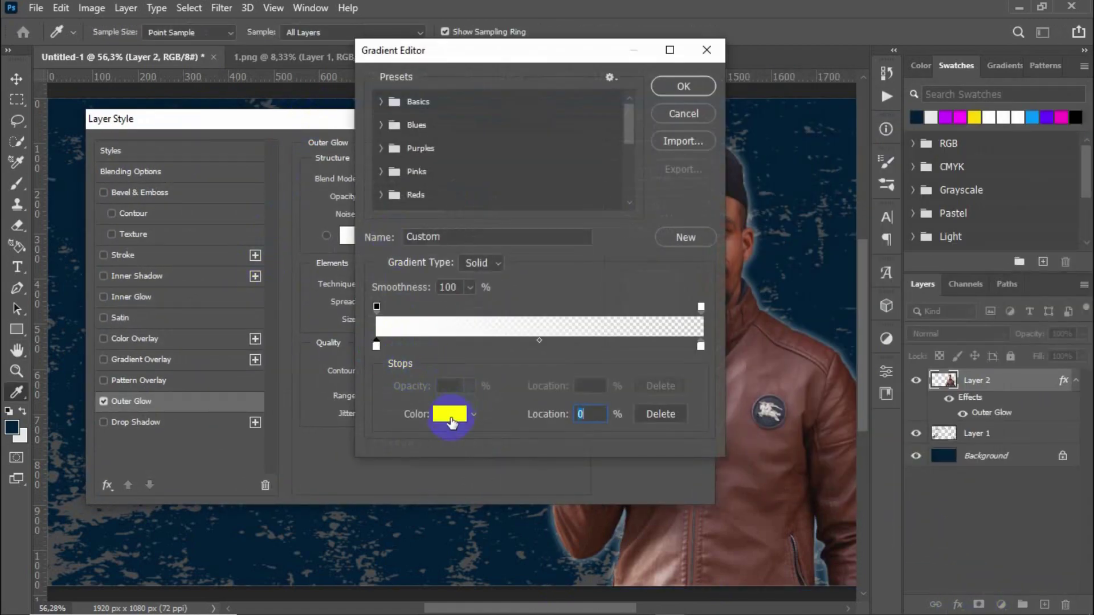
{"action": "left_click", "coordinate": [450, 415]}
{"action": "left_click_drag", "start_coordinate": [823, 512], "coordinate": [823, 523]}
{"action": "left_click", "coordinate": [730, 339]}
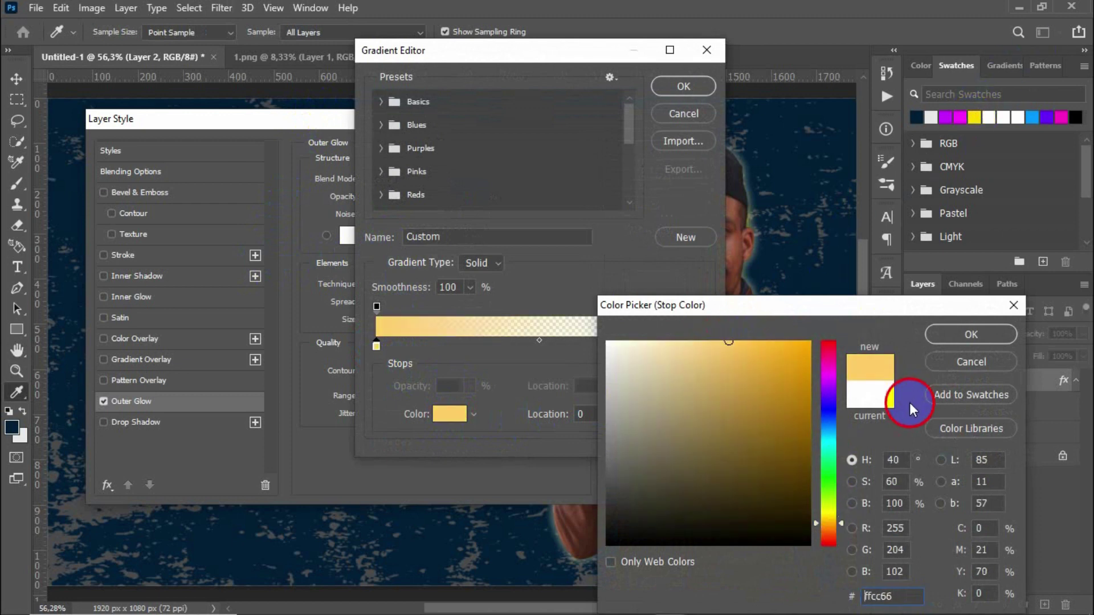
{"action": "left_click", "coordinate": [969, 334]}
{"action": "key", "text": "Return"}
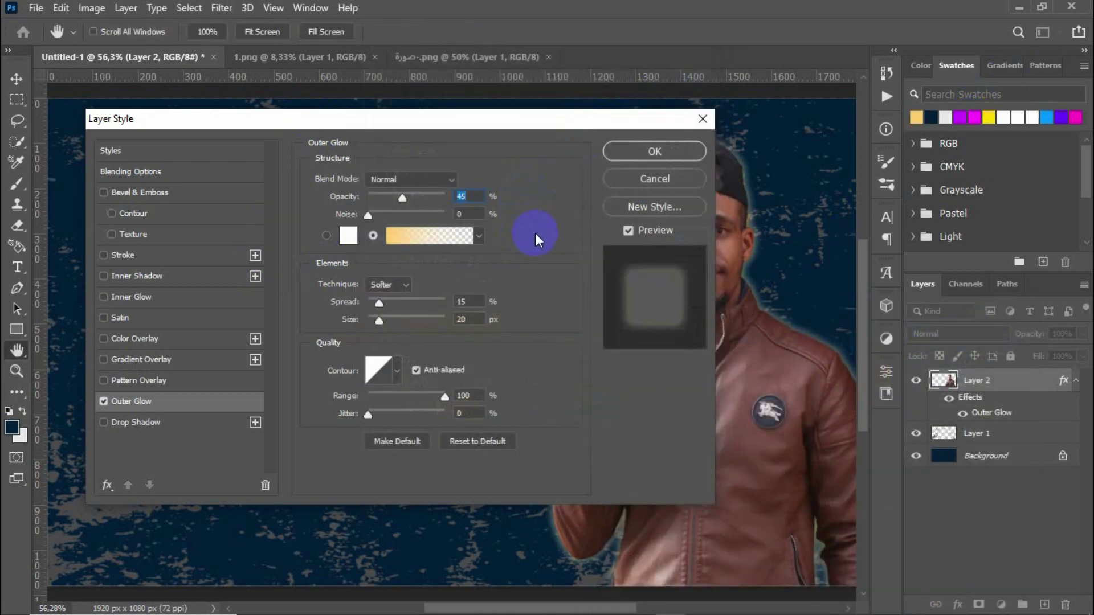
{"action": "mouse_move", "coordinate": [380, 318]}
{"action": "left_mouse_down"}
{"action": "mouse_move", "coordinate": [394, 321]}
{"action": "mouse_move", "coordinate": [359, 306]}
{"action": "left_mouse_up"}
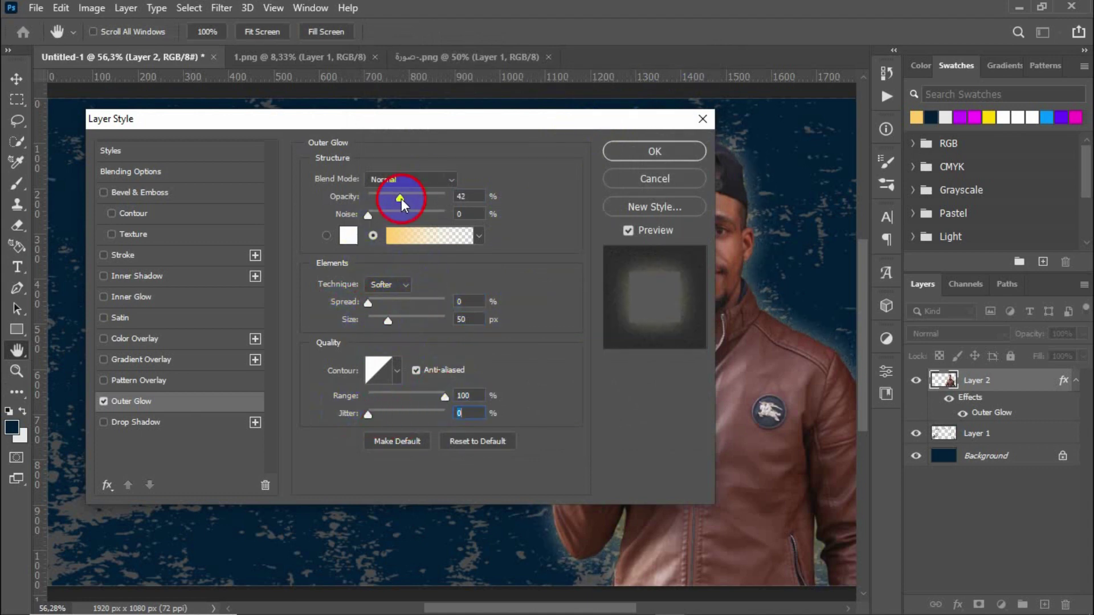
{"action": "left_click_drag", "start_coordinate": [401, 200], "coordinate": [403, 199]}
{"action": "left_click", "coordinate": [615, 152]}
- Add an Inner Glow to the man with Overlay blend mode
{"action": "left_click", "coordinate": [956, 605]}
{"action": "left_click", "coordinate": [994, 510]}
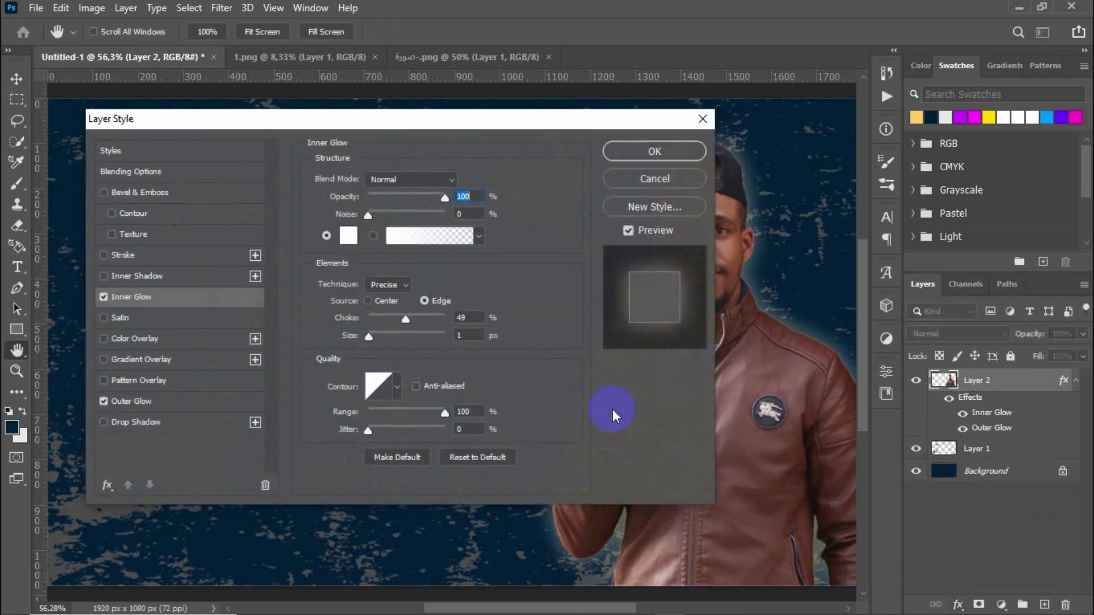
{"action": "double_click", "coordinate": [462, 335]}
{"action": "type", "text": "5"}
{"action": "left_click", "coordinate": [416, 317]}
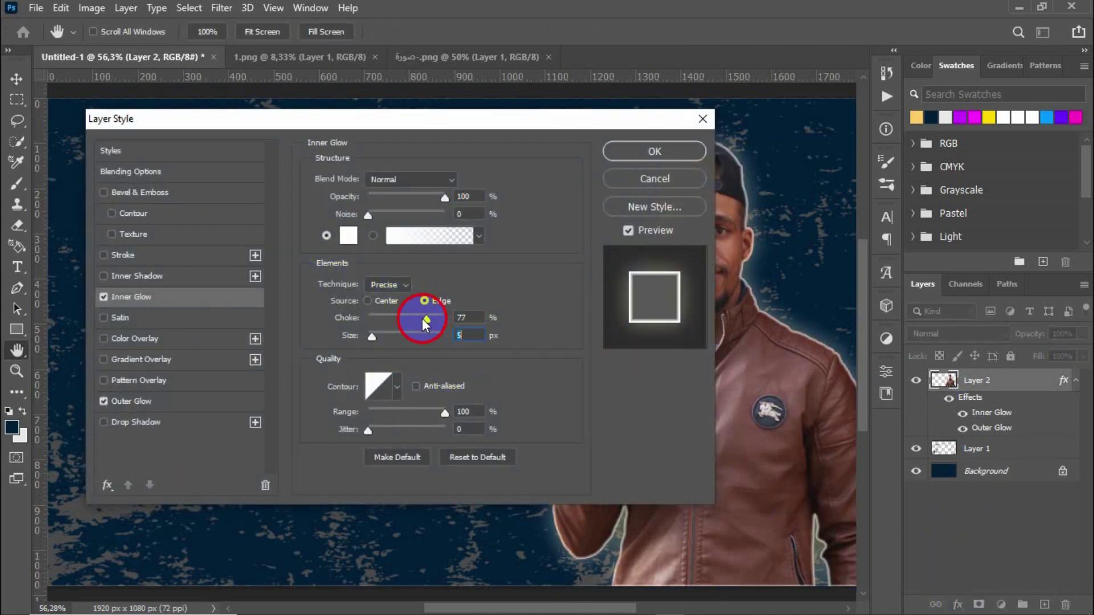
{"action": "left_click", "coordinate": [433, 179]}
{"action": "left_click", "coordinate": [385, 313]}
{"action": "left_click", "coordinate": [432, 180]}
{"action": "left_click", "coordinate": [398, 375]}
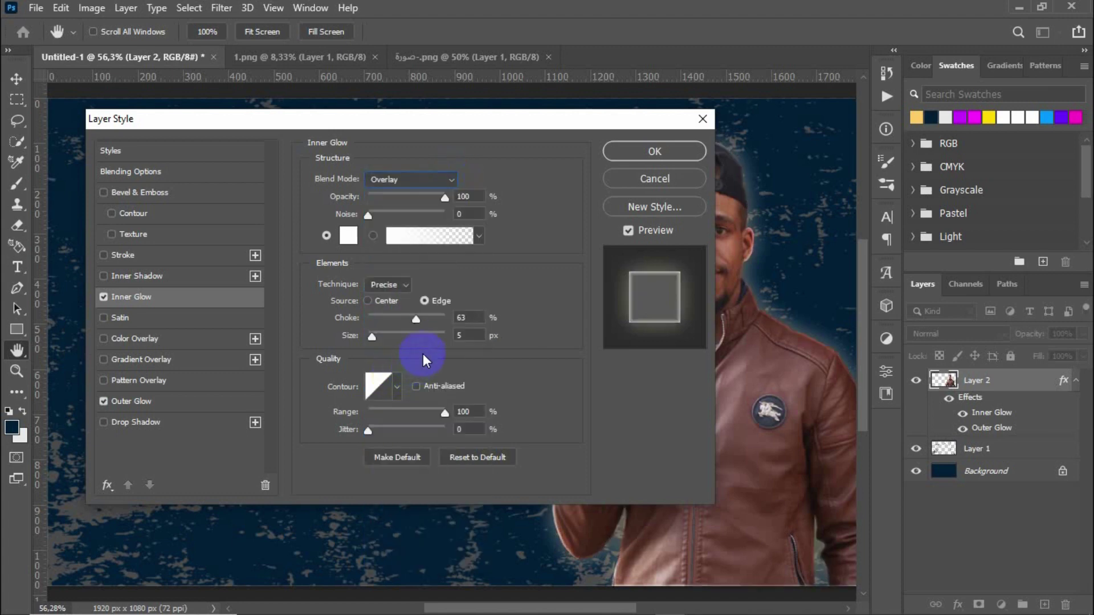
- Set the inner glow to Choke 45% and Size 10 px, and apply it
{"action": "left_click_drag", "start_coordinate": [417, 322], "coordinate": [430, 319]}
{"action": "left_click_drag", "start_coordinate": [427, 120], "coordinate": [251, 124]}
{"action": "left_click", "coordinate": [196, 336]}
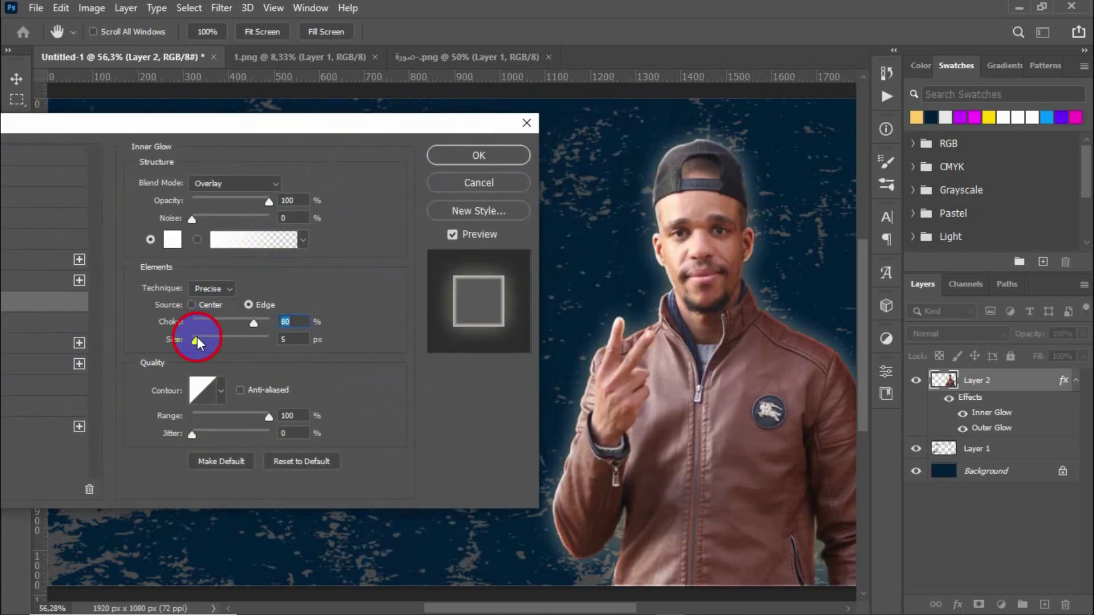
{"action": "mouse_move", "coordinate": [197, 339]}
{"action": "left_mouse_down"}
{"action": "mouse_move", "coordinate": [251, 323]}
{"action": "mouse_move", "coordinate": [231, 317]}
{"action": "left_mouse_up"}
{"action": "left_click", "coordinate": [278, 323]}
{"action": "type", "text": "4"}
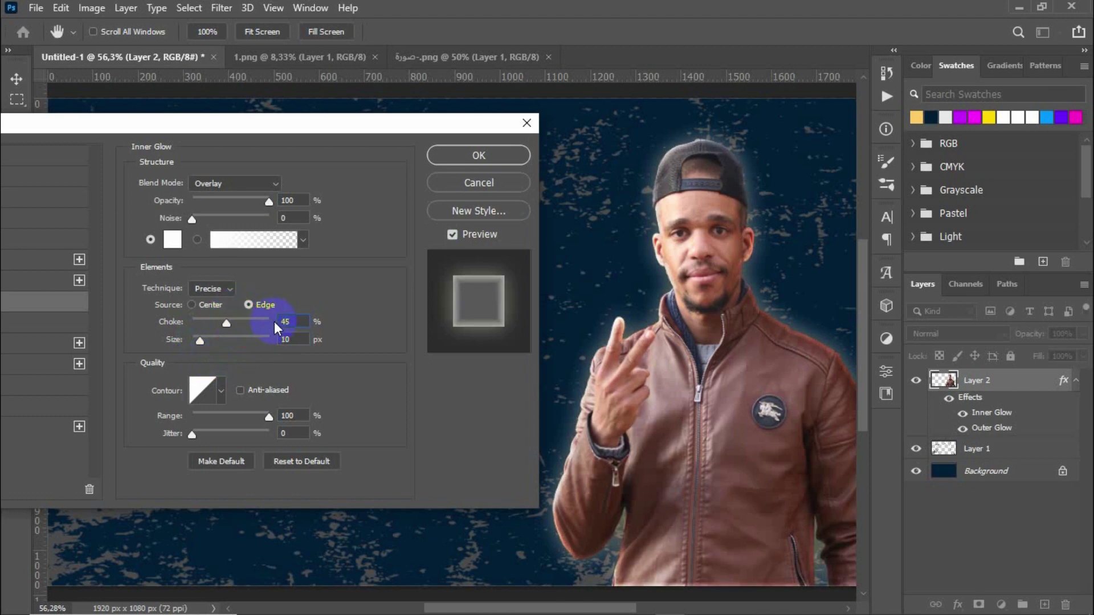
{"action": "type", "text": "5"}
{"action": "left_click", "coordinate": [475, 158]}
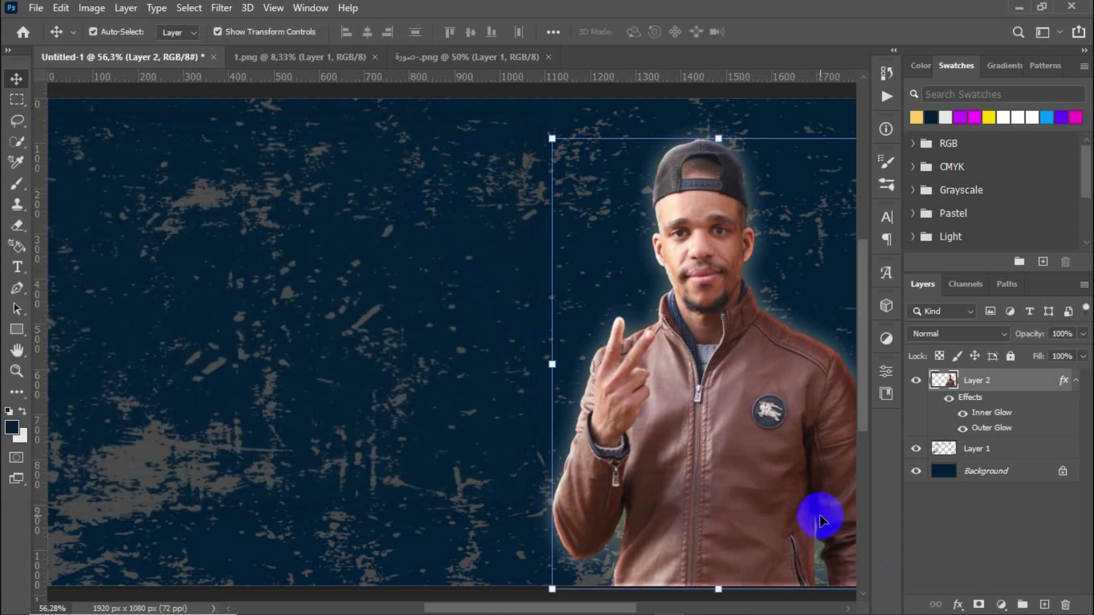
{"action": "left_click", "coordinate": [957, 605]}
- Add a white (#ffffff) Normal-blend stroke effect to the man
{"action": "left_click", "coordinate": [994, 488]}
{"action": "left_click_drag", "start_coordinate": [431, 147], "coordinate": [456, 117]}
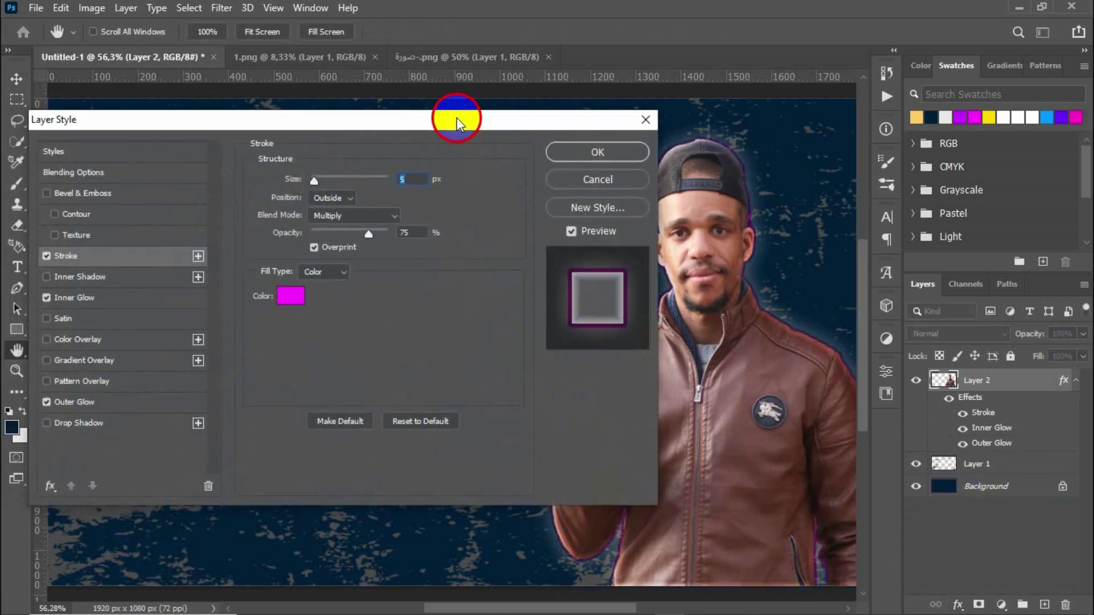
{"action": "left_click", "coordinate": [291, 294]}
{"action": "type", "text": "ffffff"}
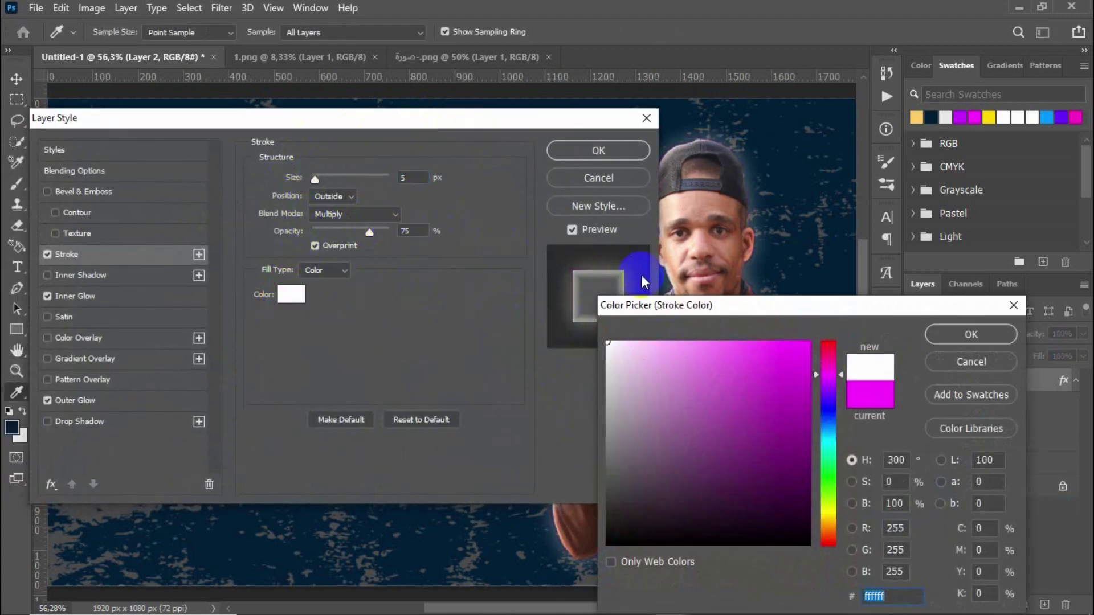
{"action": "key", "text": "Return"}
{"action": "left_click", "coordinate": [354, 213]}
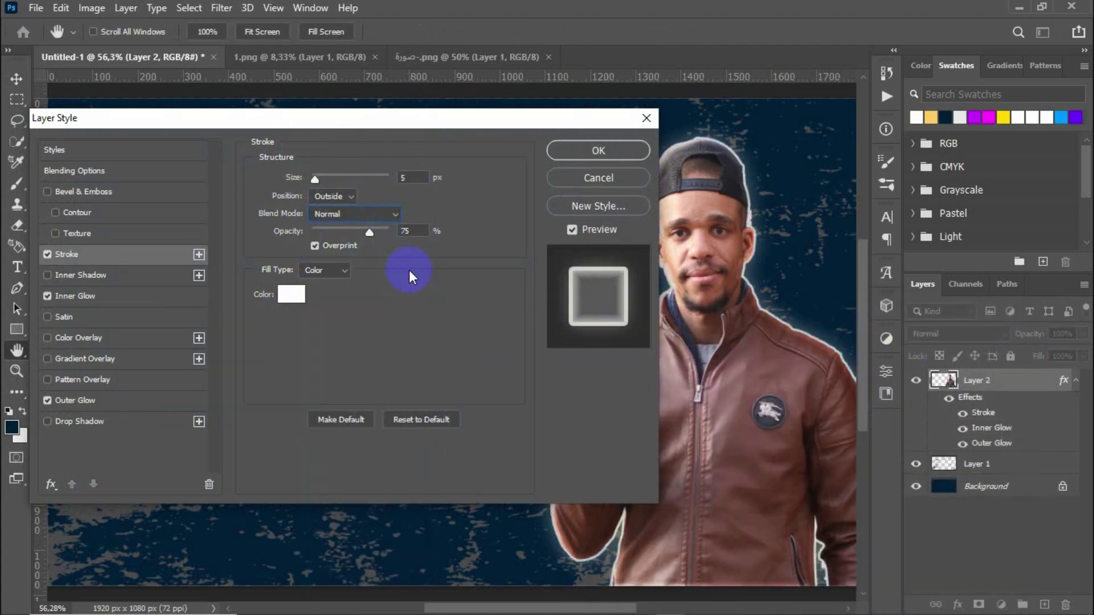
- Set the stroke to 5 px at 65% opacity, apply it, and fit the canvas on screen
{"action": "left_click_drag", "start_coordinate": [369, 232], "coordinate": [355, 232]}
{"action": "left_click_drag", "start_coordinate": [395, 122], "coordinate": [310, 112]}
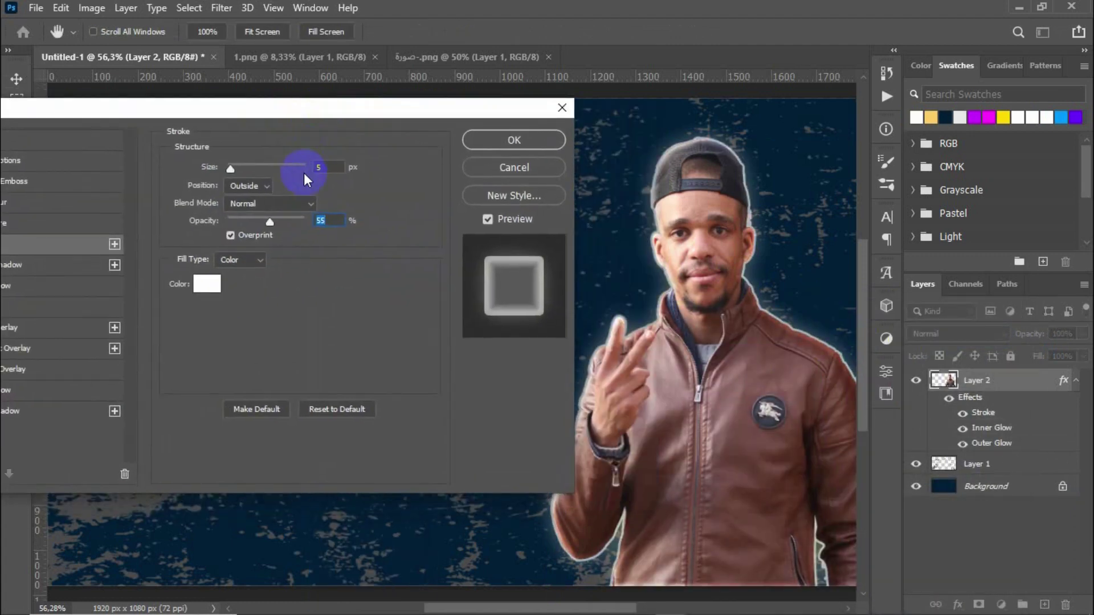
{"action": "left_click_drag", "start_coordinate": [231, 170], "coordinate": [229, 169]}
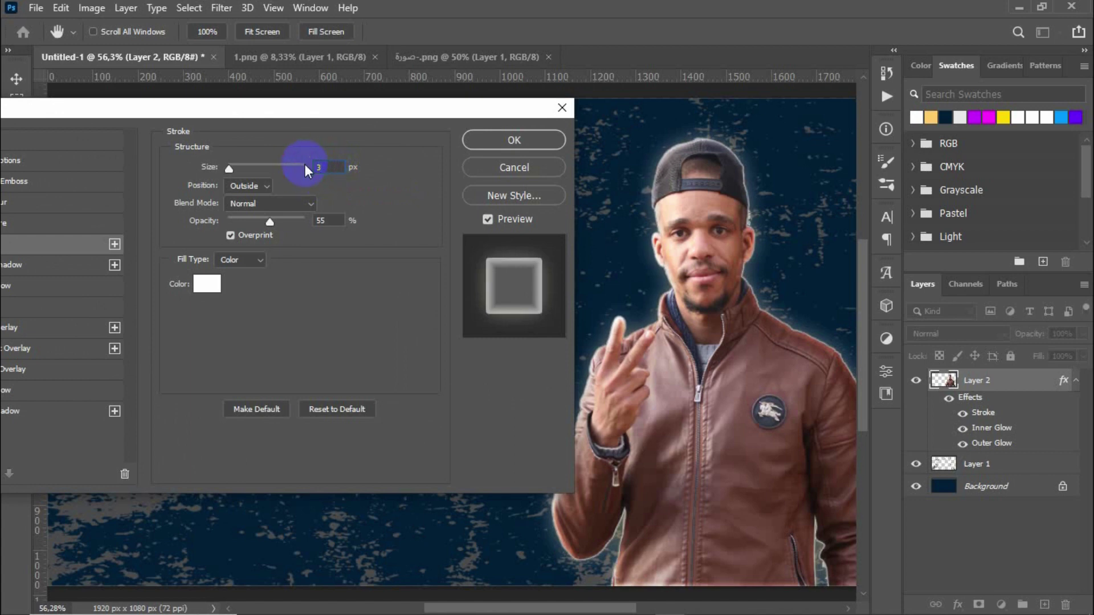
{"action": "left_click", "coordinate": [324, 221]}
{"action": "type", "text": "65"}
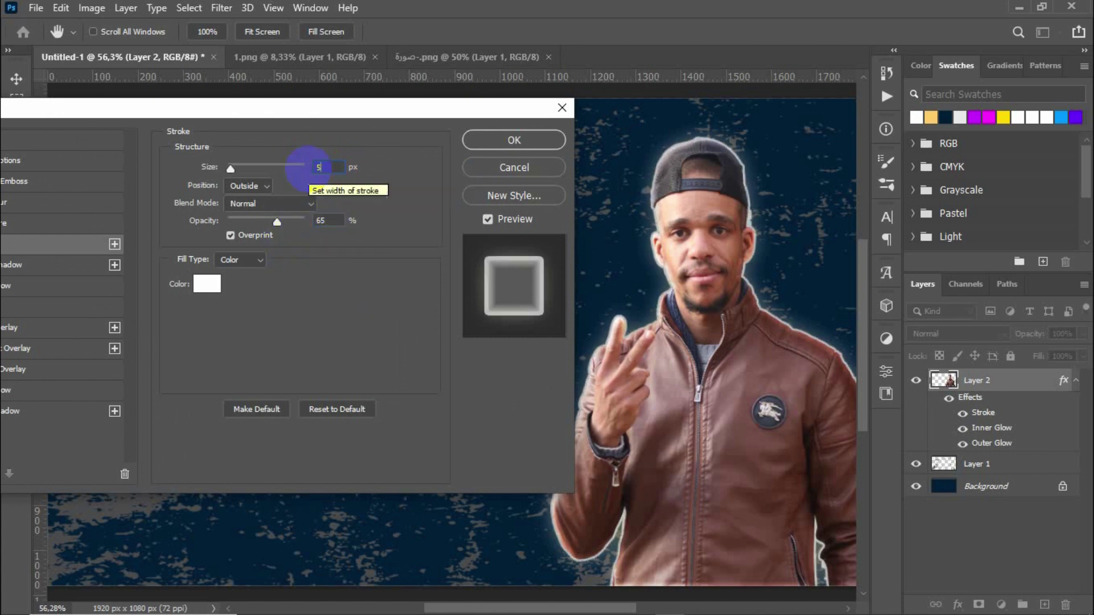
{"action": "left_click", "coordinate": [495, 143]}
{"action": "left_click", "coordinate": [481, 162]}
{"action": "key", "text": "ctrl+0"}
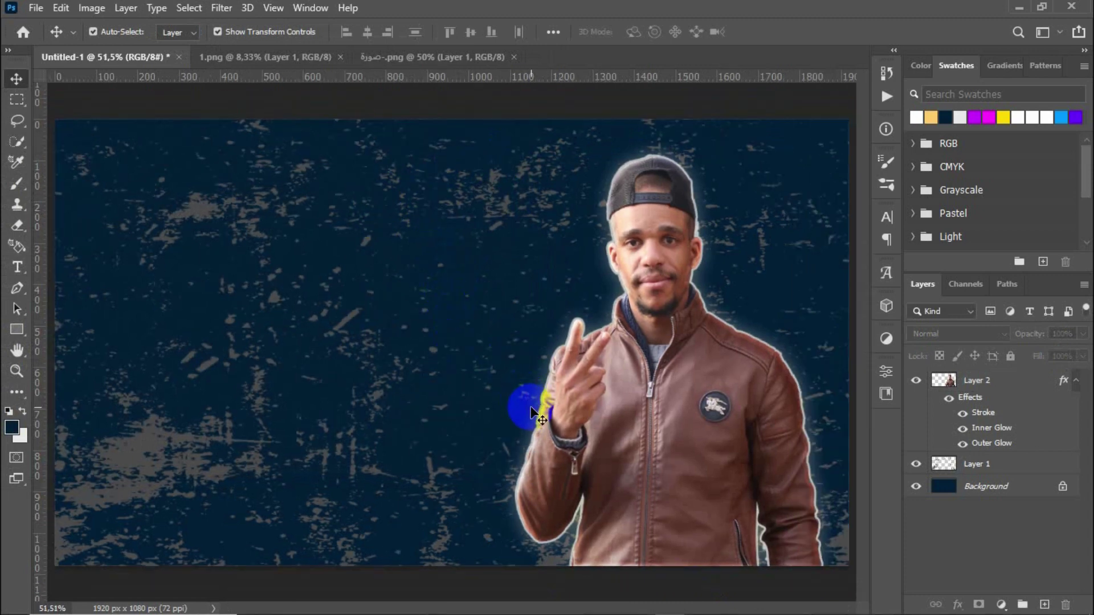
- Create a 'HOW TO CREATE A' text line in 29LT Bukra at 100 pt
{"action": "left_click", "coordinate": [16, 268]}
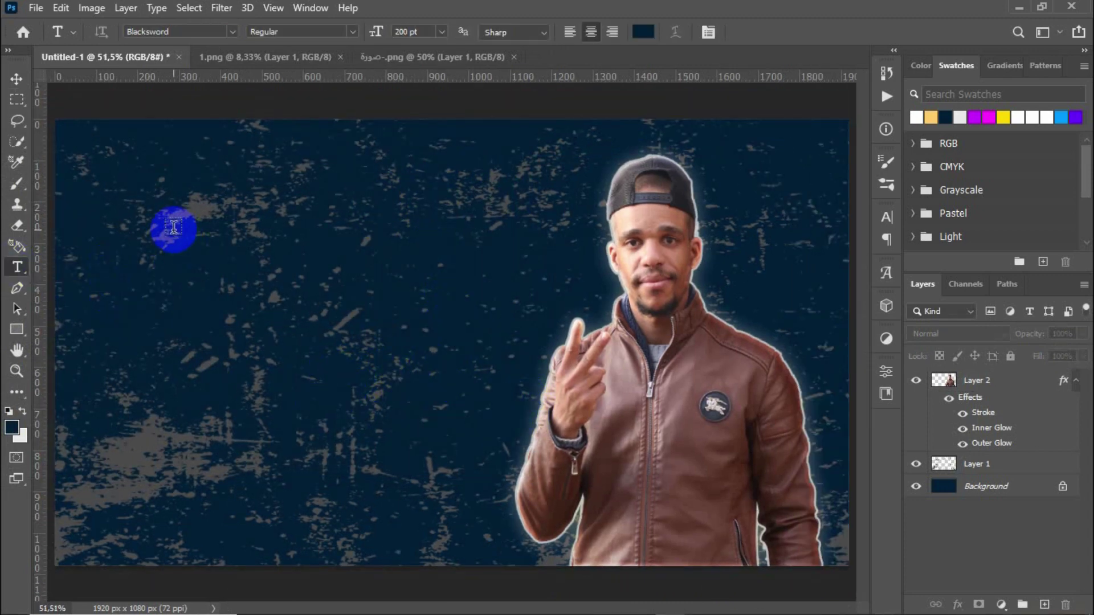
{"action": "type", "text": "29LT Bukra"}
{"action": "key", "text": "Return"}
{"action": "left_click", "coordinate": [250, 285]}
{"action": "type", "text": "100"}
{"action": "key", "text": "Return"}
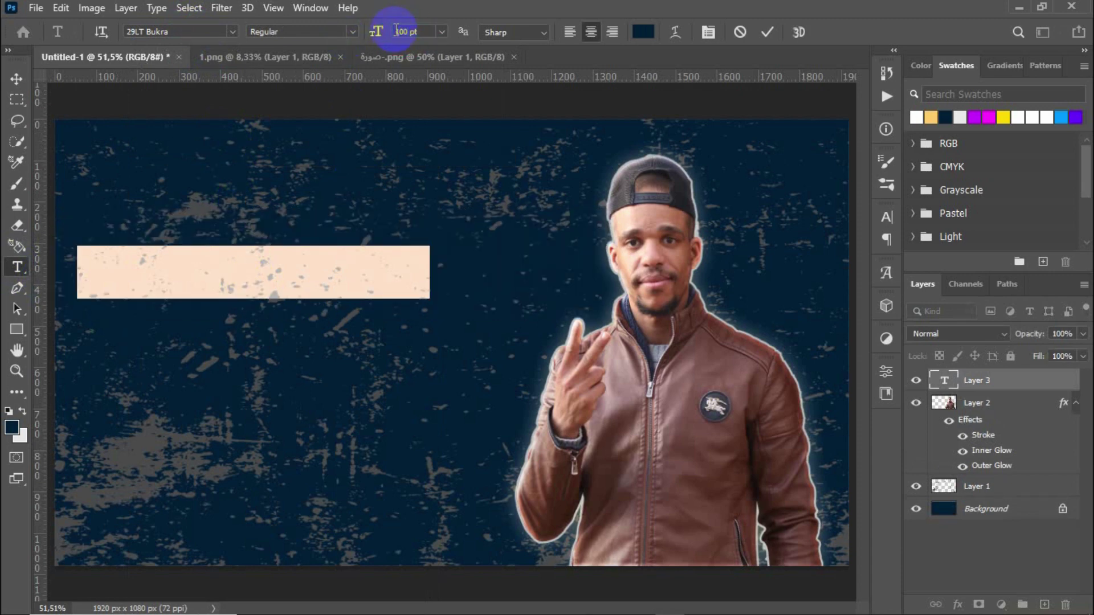
{"action": "key", "text": "super+space"}
{"action": "key", "text": "BackSpace"}
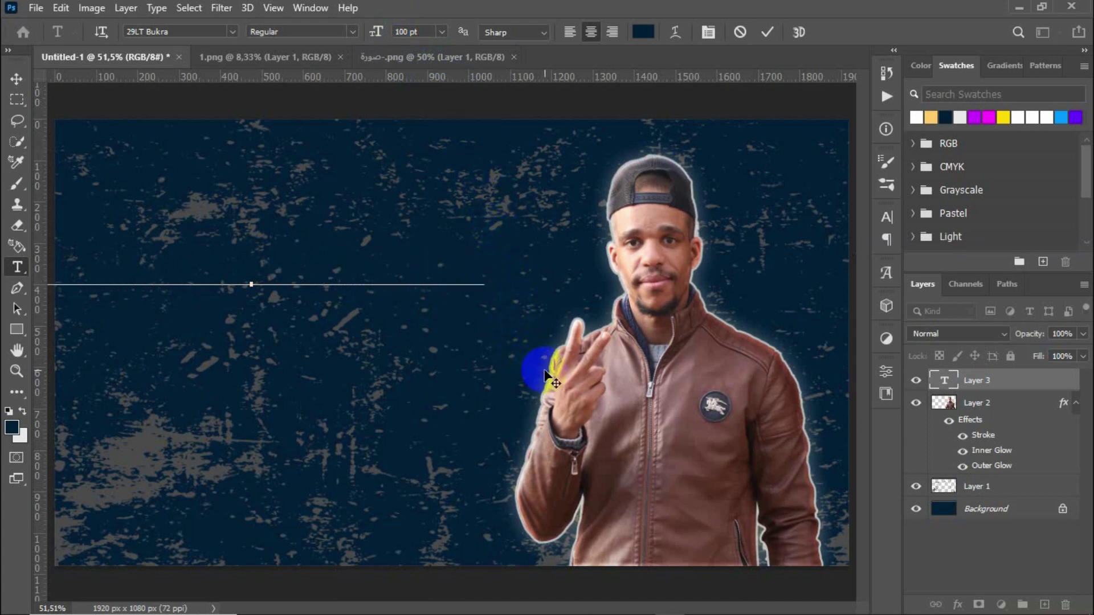
{"action": "double_click", "coordinate": [448, 271]}
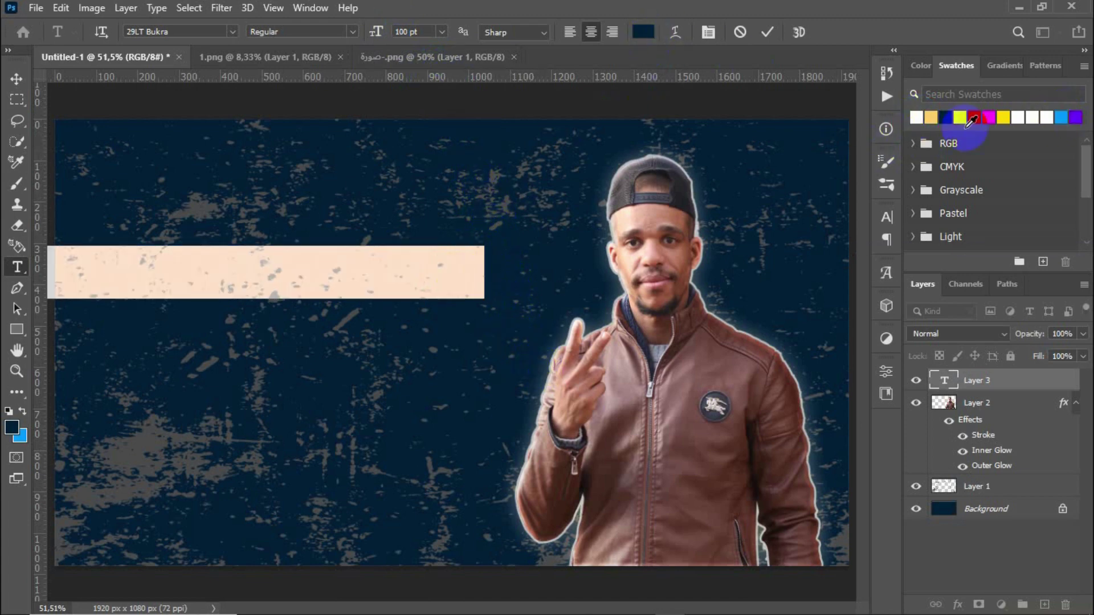
{"action": "left_click", "coordinate": [281, 190]}
- Color the heading blue, tighten its letter spacing, shrink it to 75 pt and move it right
{"action": "left_click", "coordinate": [887, 216]}
{"action": "left_click", "coordinate": [749, 357]}
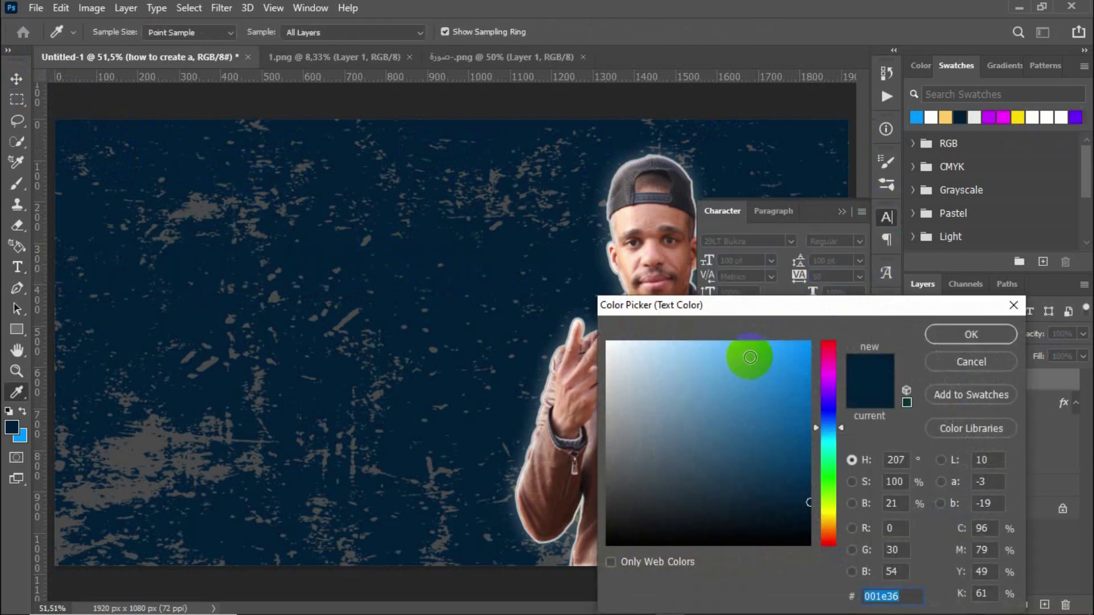
{"action": "left_click", "coordinate": [970, 334]}
{"action": "key", "text": "v"}
{"action": "left_click_drag", "start_coordinate": [402, 280], "coordinate": [487, 269]}
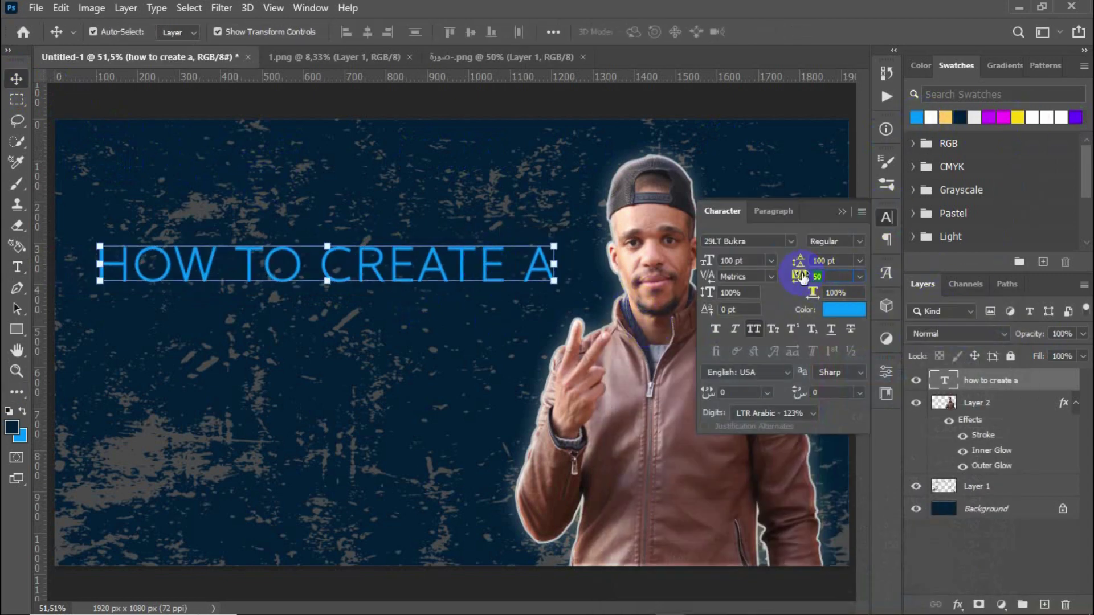
{"action": "left_click_drag", "start_coordinate": [800, 277], "coordinate": [781, 277]}
{"action": "left_click_drag", "start_coordinate": [707, 260], "coordinate": [686, 261]}
{"action": "left_click", "coordinate": [323, 302]}
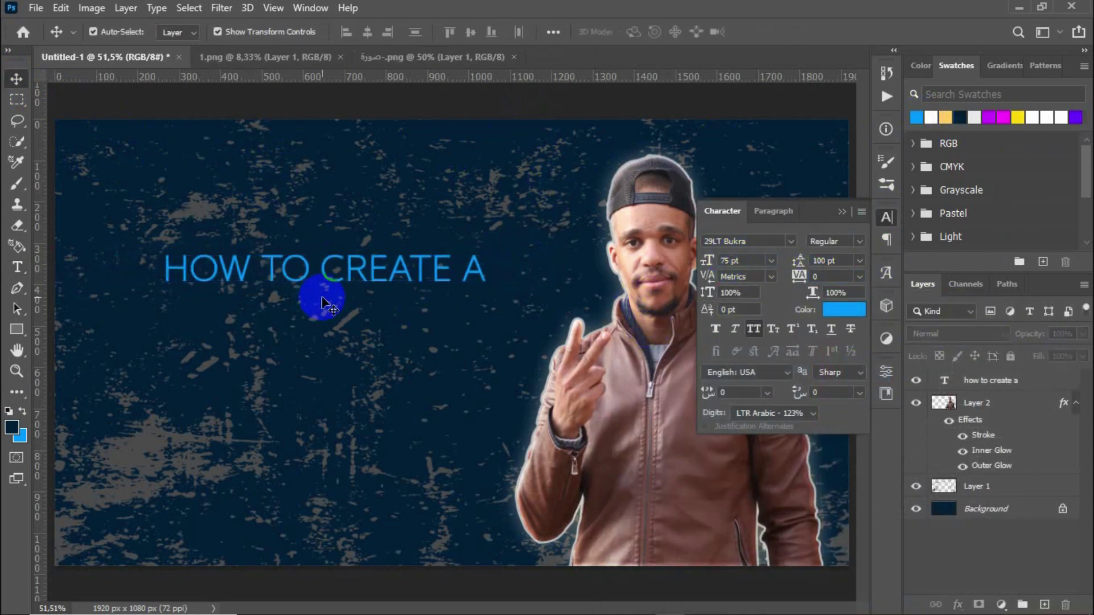
- Add a second text line 'THUMBNAIL' and set it in the Blacksword script font
{"action": "key", "text": "t"}
{"action": "left_click", "coordinate": [182, 328]}
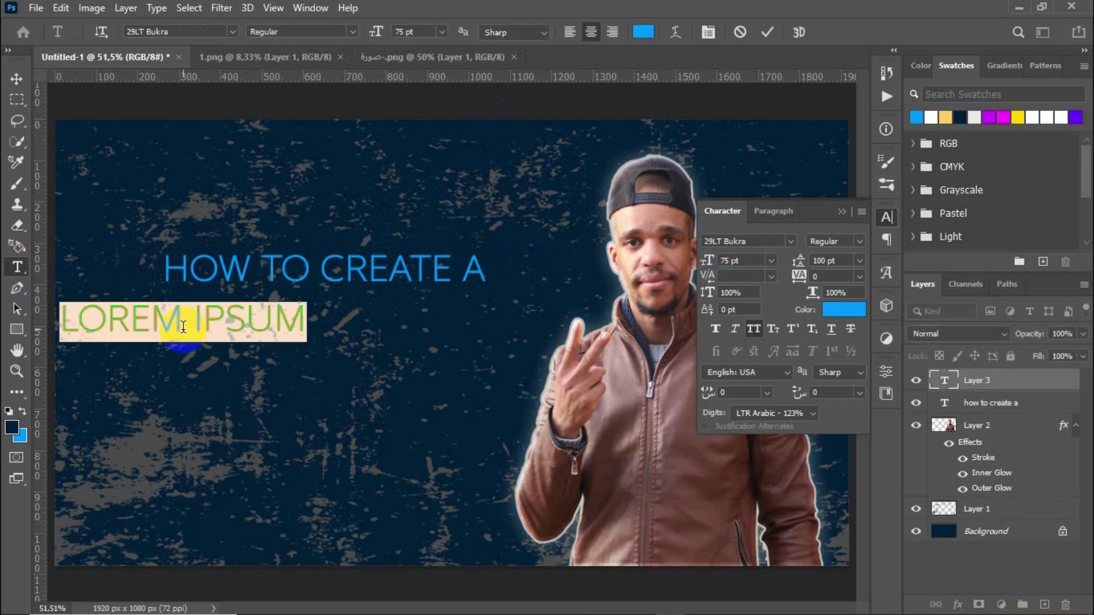
{"action": "key", "text": "BackSpace"}
{"action": "type", "text": "MBN"}
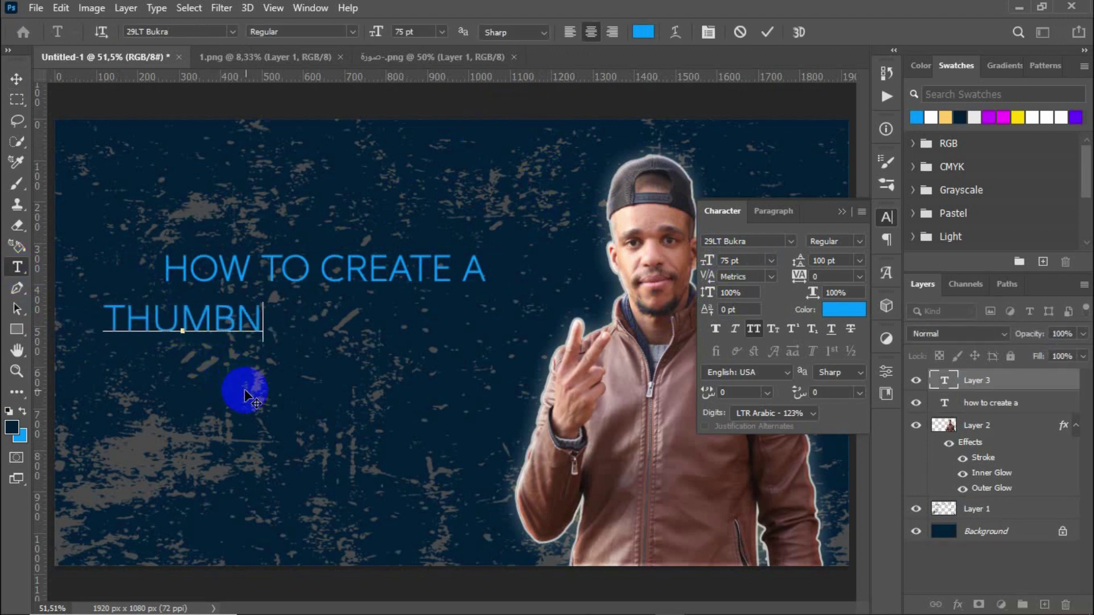
{"action": "type", "text": "AIL"}
{"action": "key", "text": "ctrl+a"}
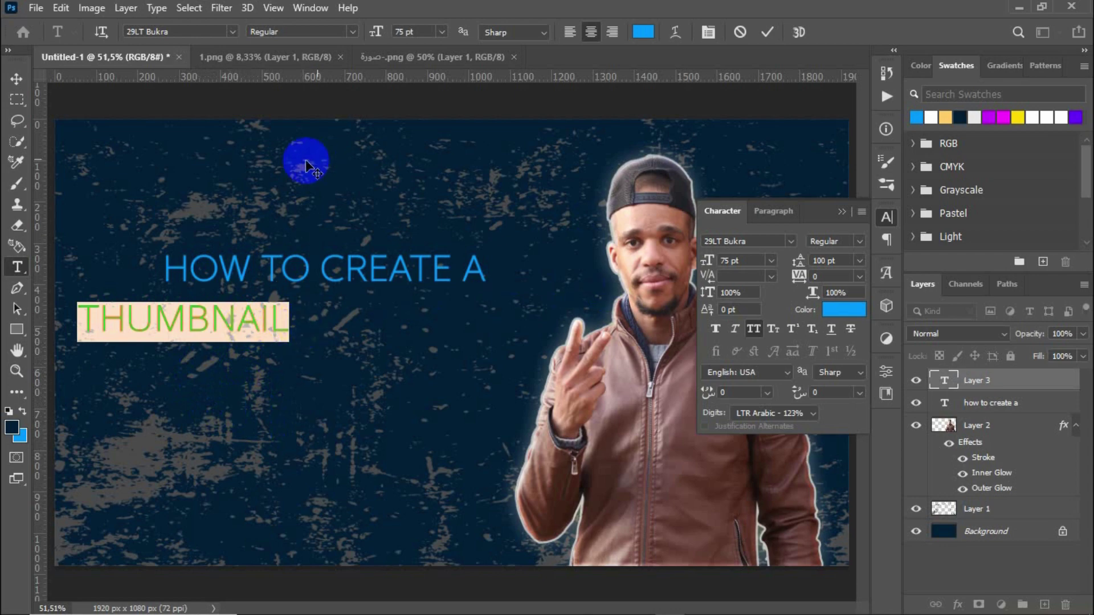
{"action": "left_click", "coordinate": [196, 31]}
{"action": "type", "text": "blacks"}
{"action": "left_click", "coordinate": [216, 40]}
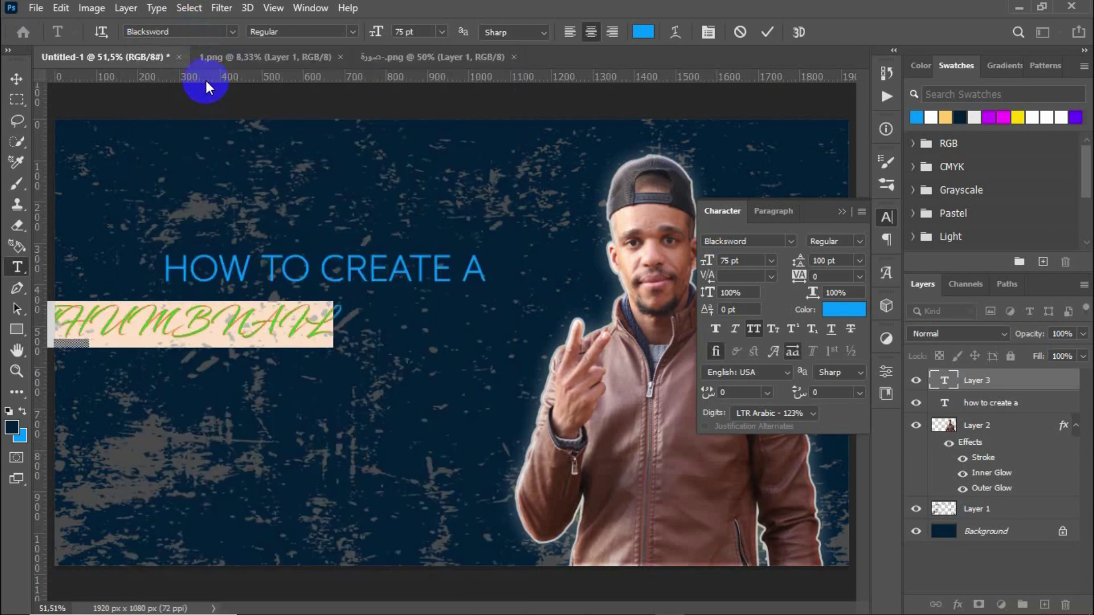
- Turn off All Caps and size 'Thumbnail' to 200 pt beneath the heading
{"action": "left_click", "coordinate": [754, 329]}
{"action": "type", "text": "250"}
{"action": "key", "text": "Return"}
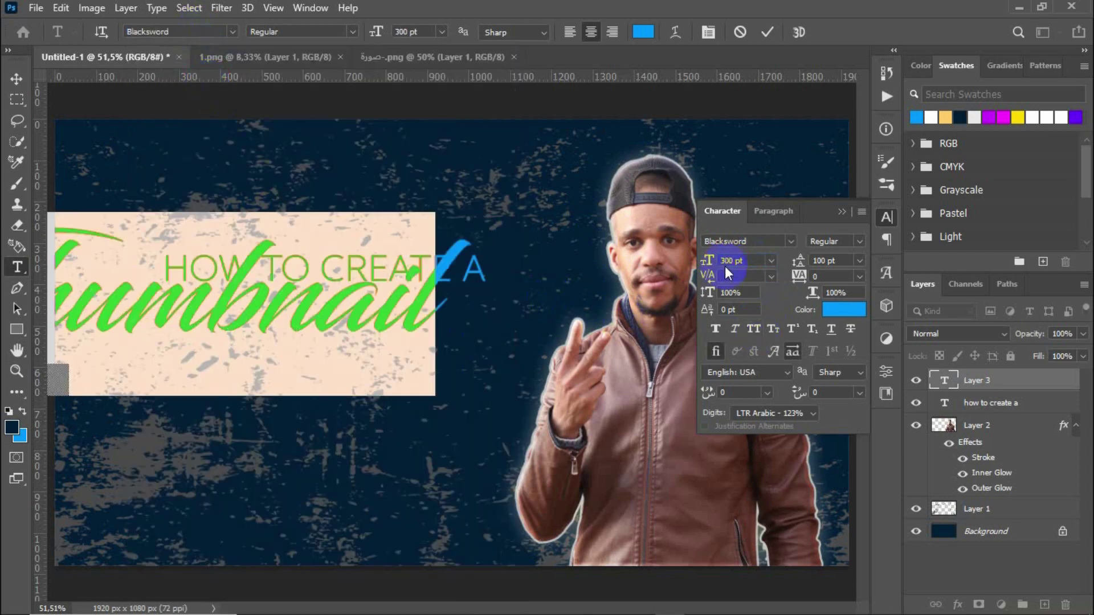
{"action": "mouse_move", "coordinate": [402, 399]}
{"action": "left_mouse_down"}
{"action": "mouse_move", "coordinate": [443, 407]}
{"action": "mouse_move", "coordinate": [443, 423]}
{"action": "left_mouse_up"}
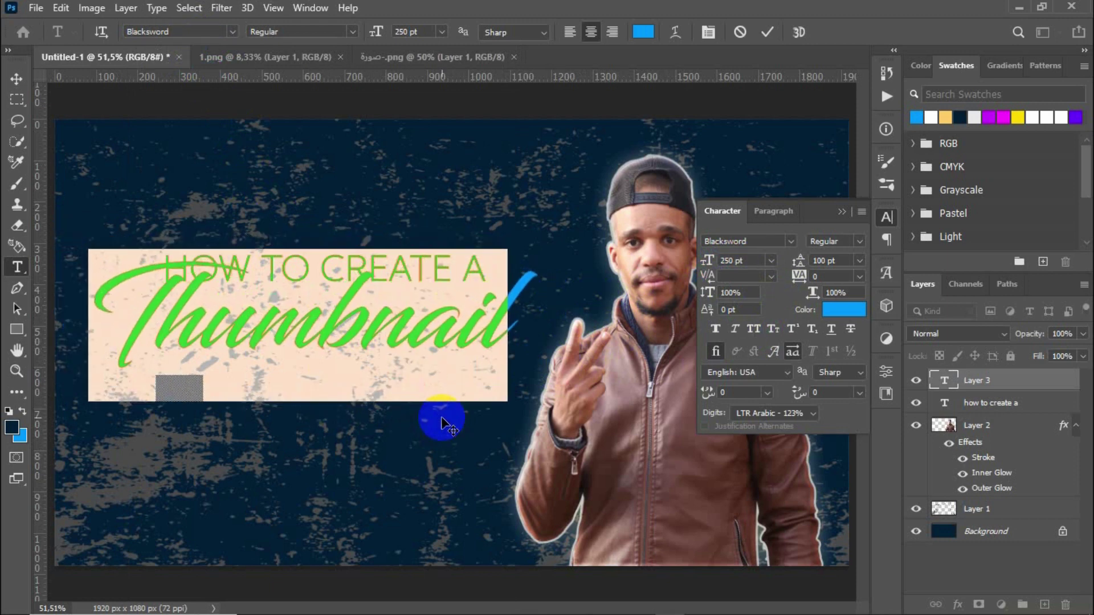
{"action": "type", "text": "200"}
{"action": "key", "text": "Return"}
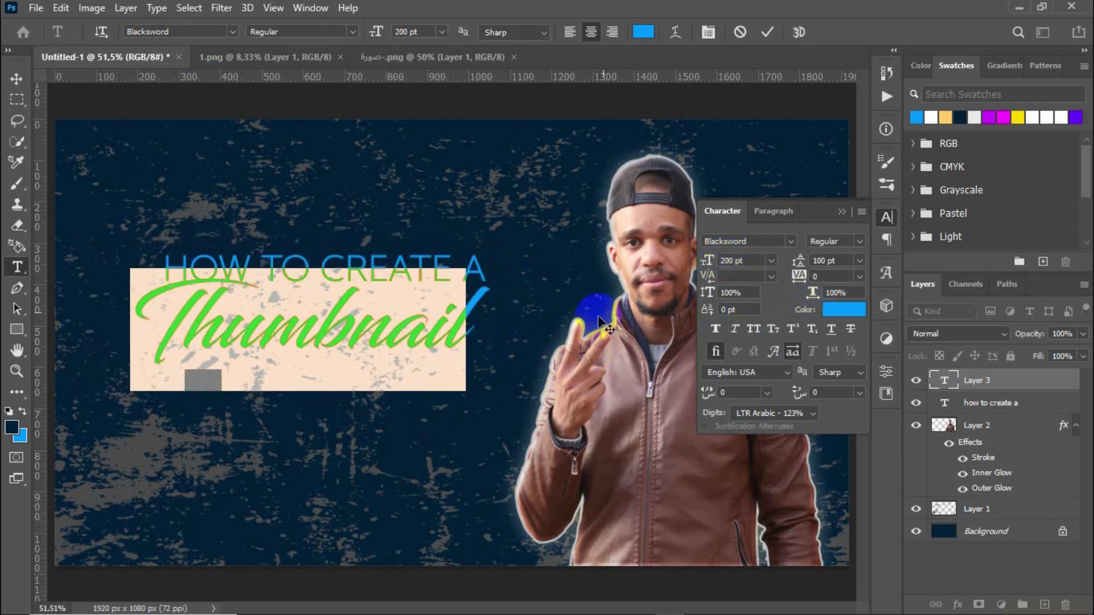
{"action": "left_click", "coordinate": [210, 397]}
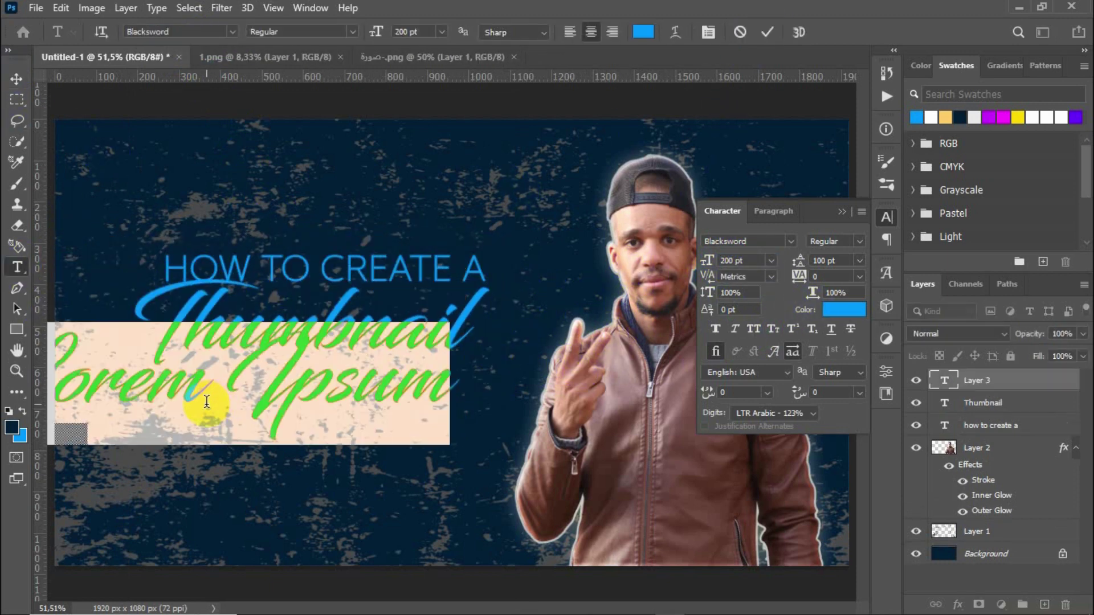
- Type 'in photoshop' in 29LT Bukra at 75 pt
{"action": "left_click", "coordinate": [182, 32]}
{"action": "type", "text": "29LT Bukra"}
{"action": "left_click", "coordinate": [310, 136]}
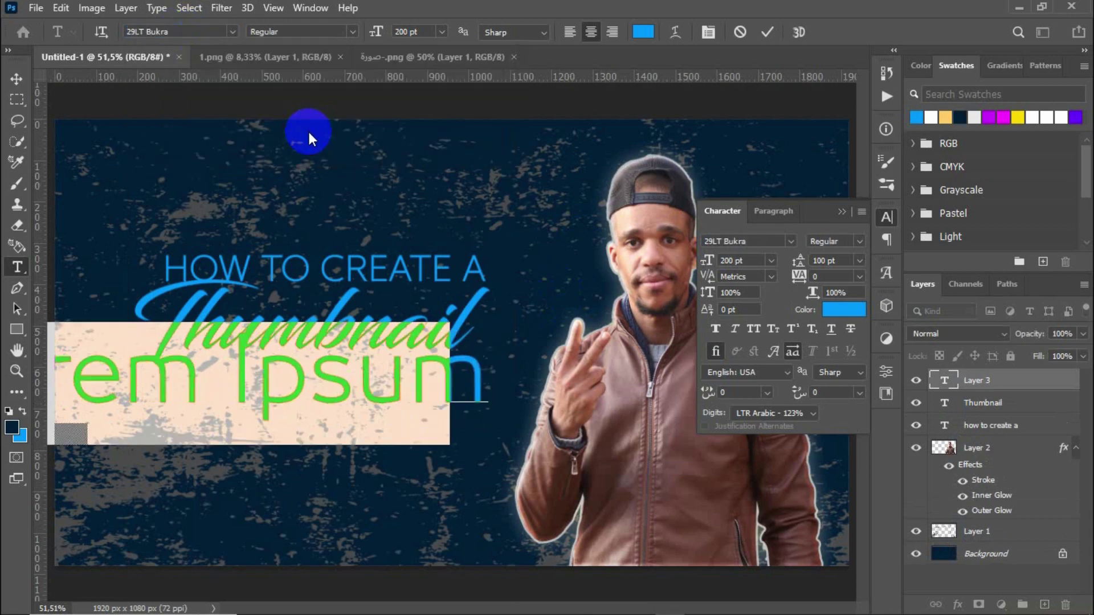
{"action": "type", "text": "in pho"}
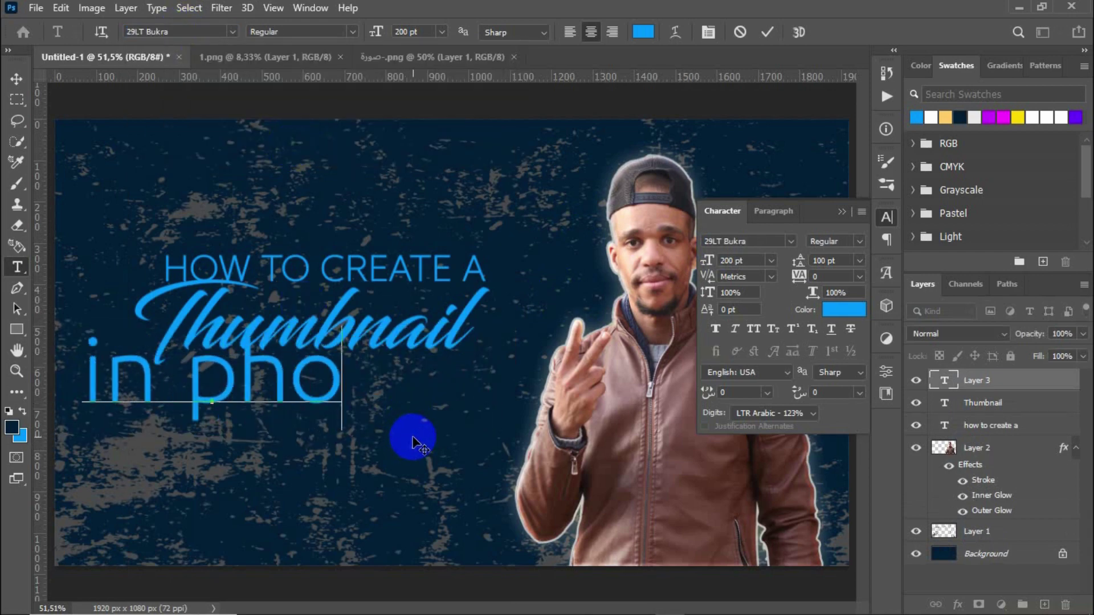
{"action": "type", "text": "toshop"}
{"action": "key", "text": "ctrl+a"}
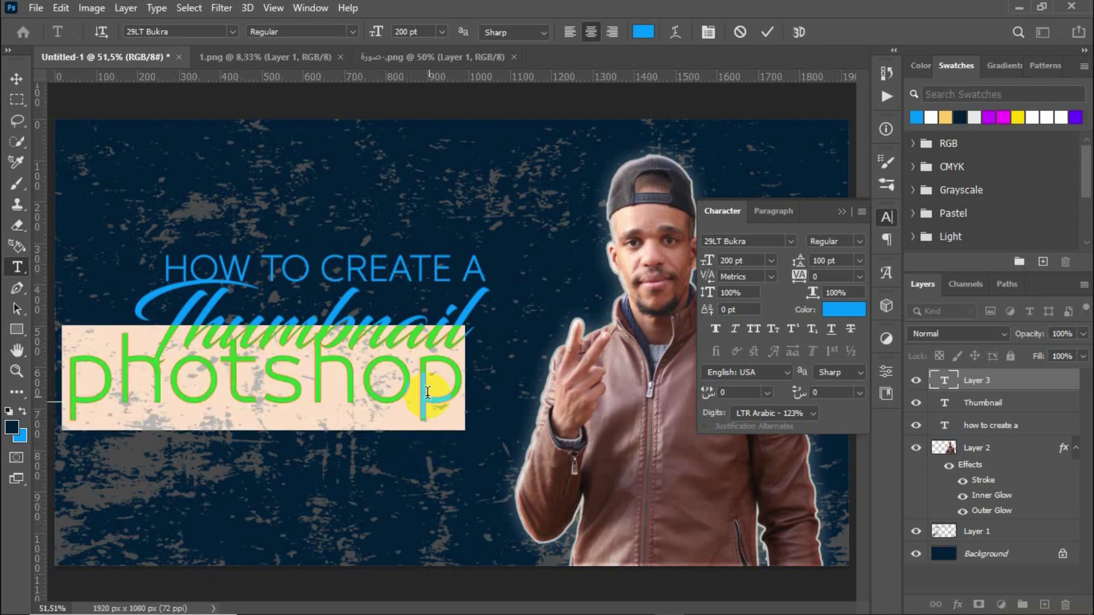
{"action": "type", "text": "75"}
{"action": "key", "text": "Return"}
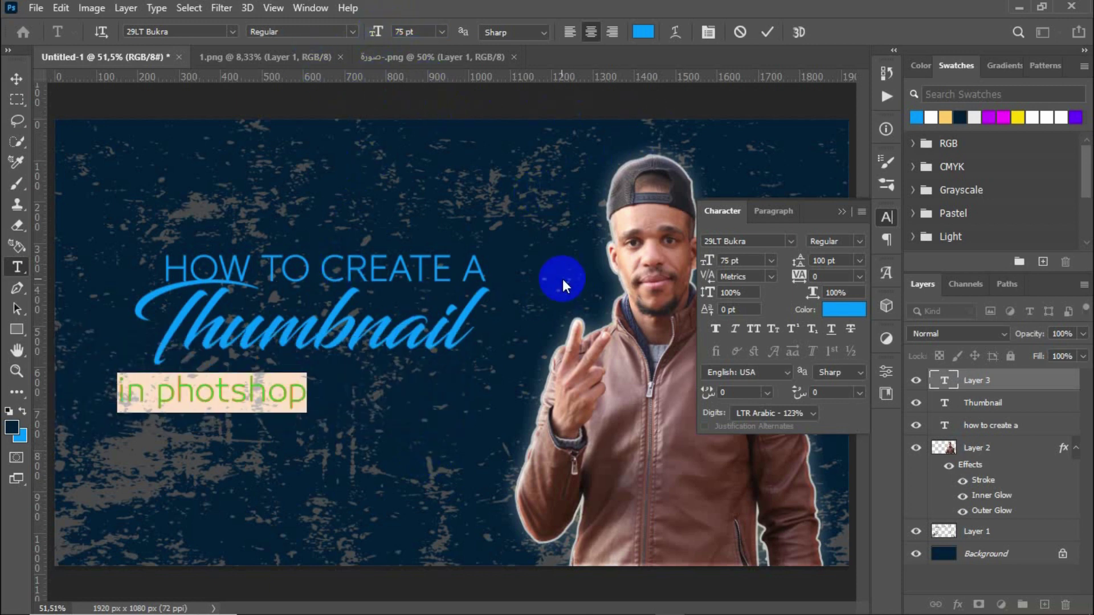
{"action": "key", "text": "ctrl+Return"}
- Move 'in photoshop' under Thumbnail and set its tracking to 200
{"action": "key", "text": "v"}
{"action": "left_click_drag", "start_coordinate": [242, 401], "coordinate": [329, 385]}
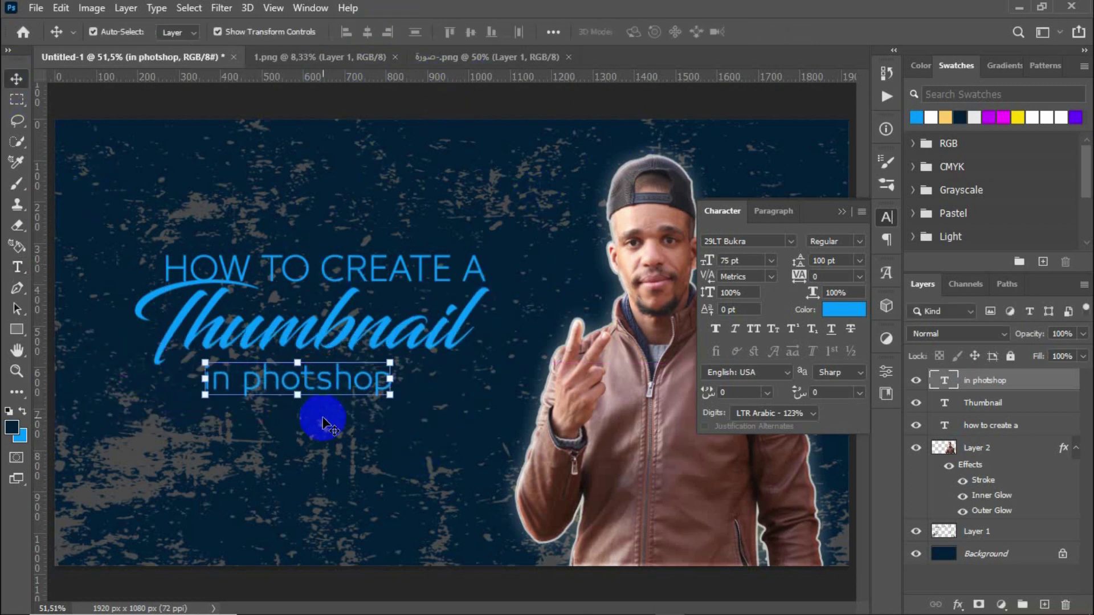
{"action": "type", "text": "200"}
{"action": "key", "text": "Return"}
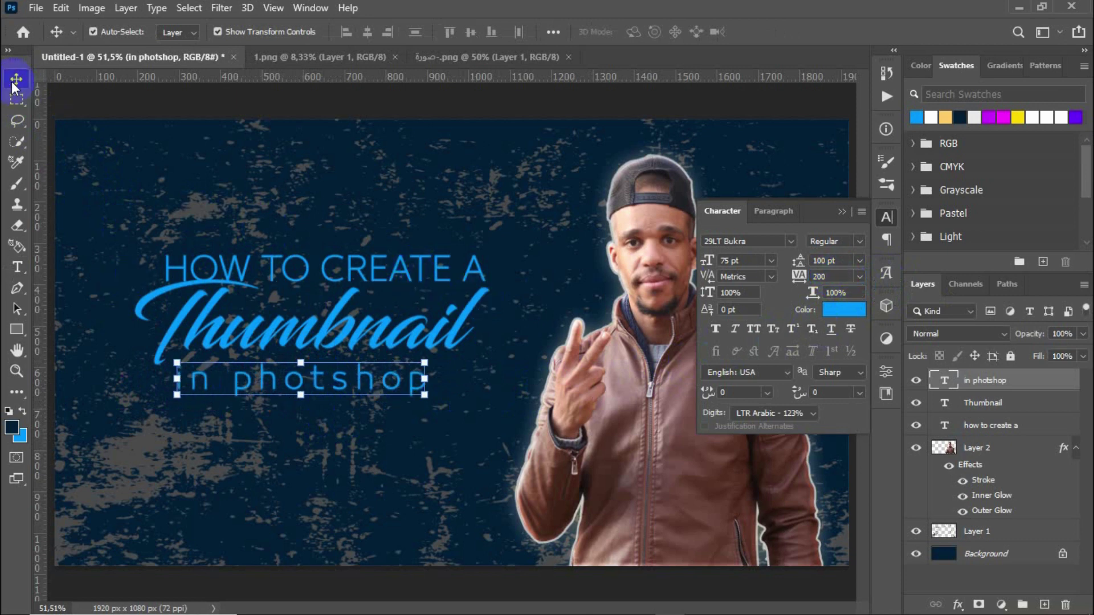
- Set the 'HOW TO CREATE A' heading to the Light font style
{"action": "left_click", "coordinate": [342, 268]}
{"action": "left_click", "coordinate": [835, 241]}
{"action": "left_click", "coordinate": [831, 262]}
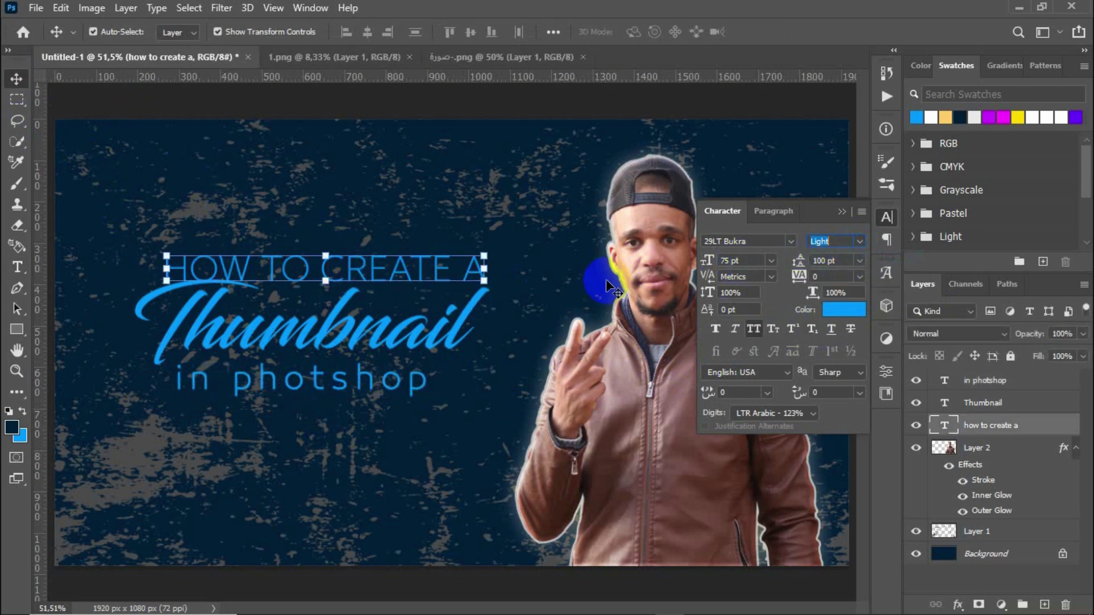
{"action": "left_click", "coordinate": [129, 185]}
- Draw a white rectangle over the HOW TO CREATE A line
{"action": "right_click", "coordinate": [17, 330]}
{"action": "left_click", "coordinate": [97, 320]}
{"action": "left_click", "coordinate": [180, 32]}
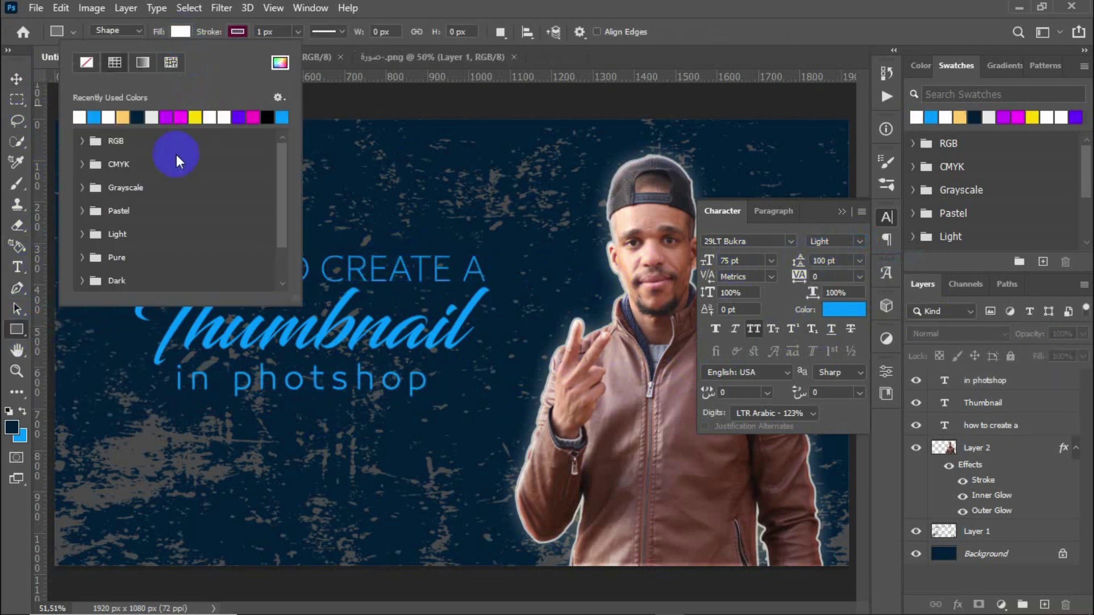
{"action": "key", "text": "Escape"}
{"action": "left_click_drag", "start_coordinate": [136, 255], "coordinate": [483, 297]}
{"action": "left_click_drag", "start_coordinate": [1002, 380], "coordinate": [1014, 456]}
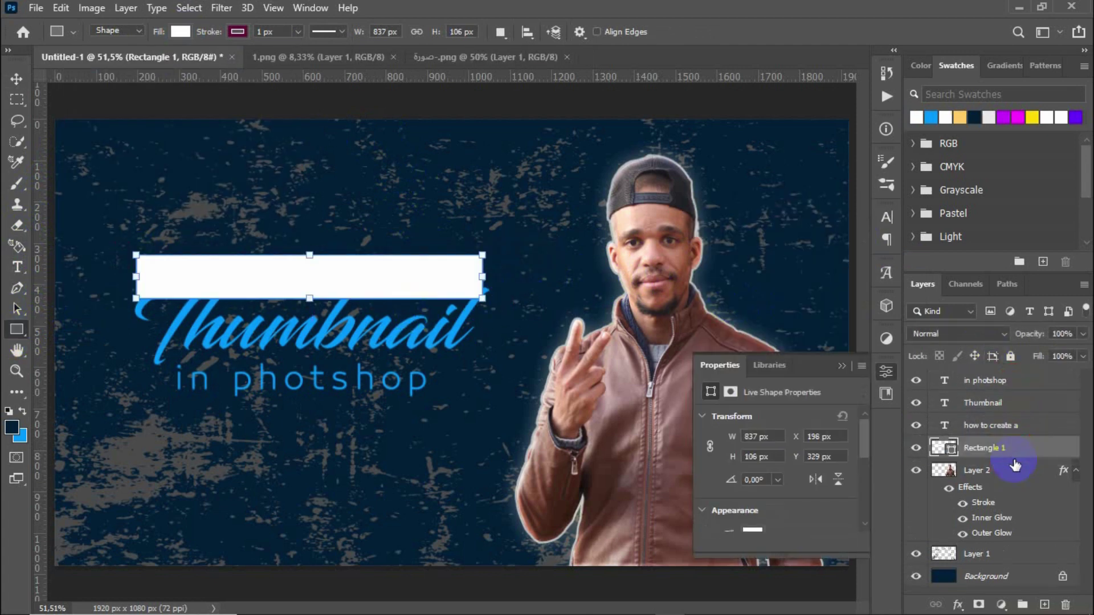
- Nudge and resize the white bar to fit the text, then select it with the text layer
{"action": "left_click", "coordinate": [16, 78]}
{"action": "key", "text": "Right"}
{"action": "key", "text": "Right"}
{"action": "key", "text": "Right"}
{"action": "key", "text": "Up"}
{"action": "key", "text": "Up"}
{"action": "key", "text": "Up"}
{"action": "key", "text": "Up"}
{"action": "key", "text": "Up"}
{"action": "key", "text": "Up"}
{"action": "key", "text": "Right"}
{"action": "key", "text": "Right"}
{"action": "key", "text": "Right"}
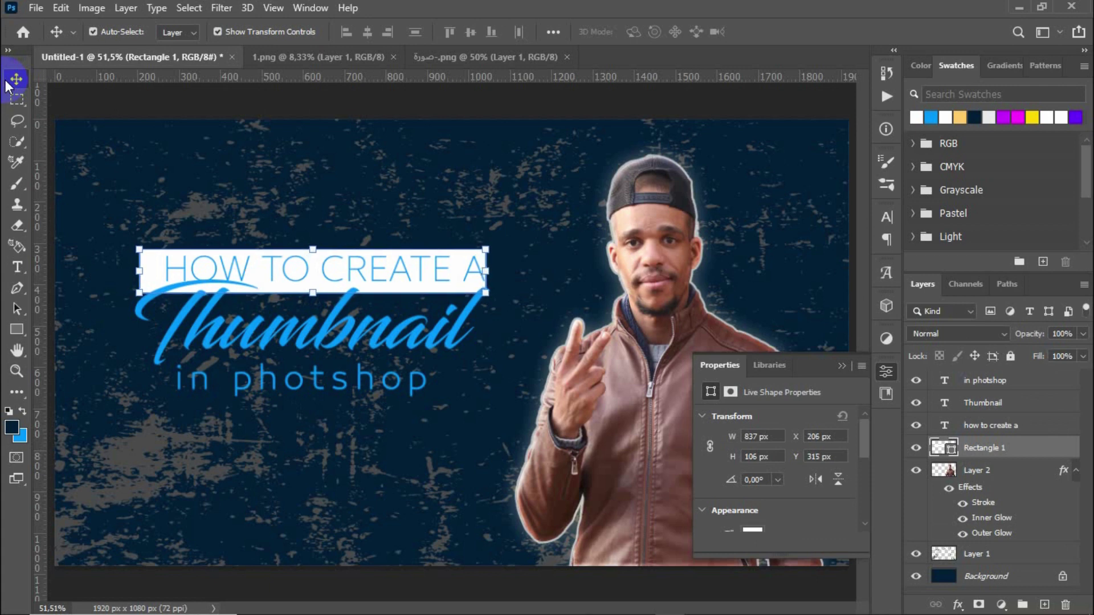
{"action": "left_click_drag", "start_coordinate": [140, 271], "coordinate": [149, 271]}
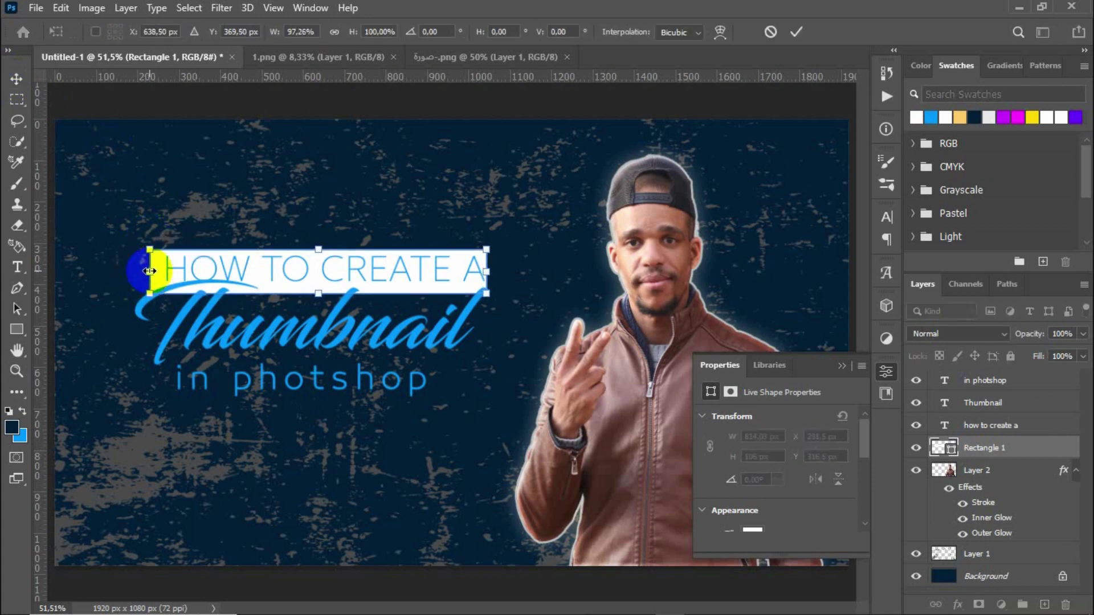
{"action": "left_click_drag", "start_coordinate": [314, 250], "coordinate": [317, 243]}
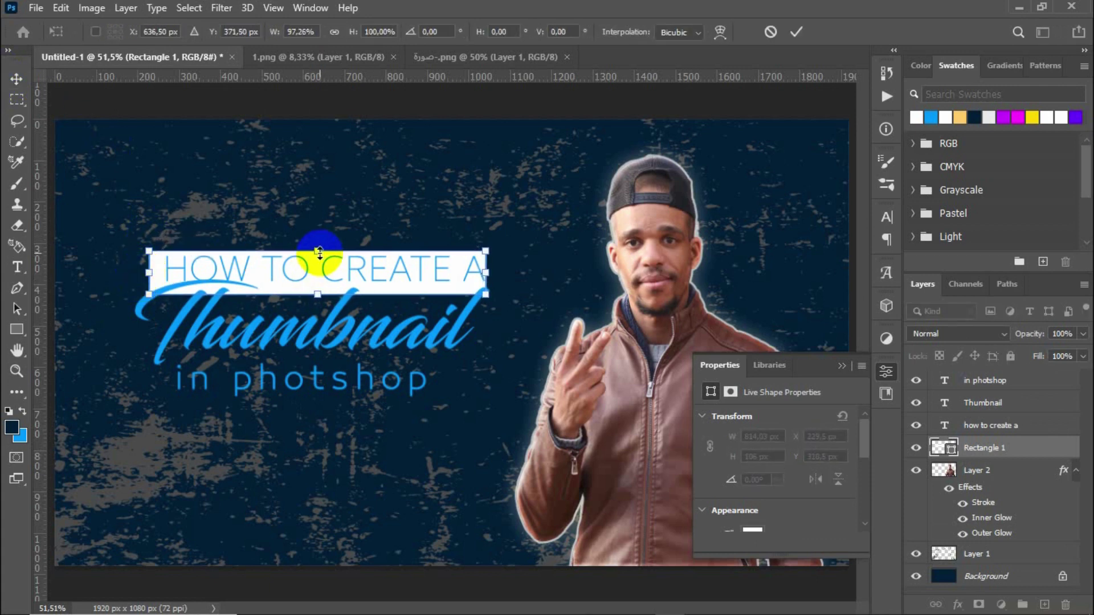
{"action": "left_click", "coordinate": [796, 32]}
{"action": "left_click", "coordinate": [991, 425]}
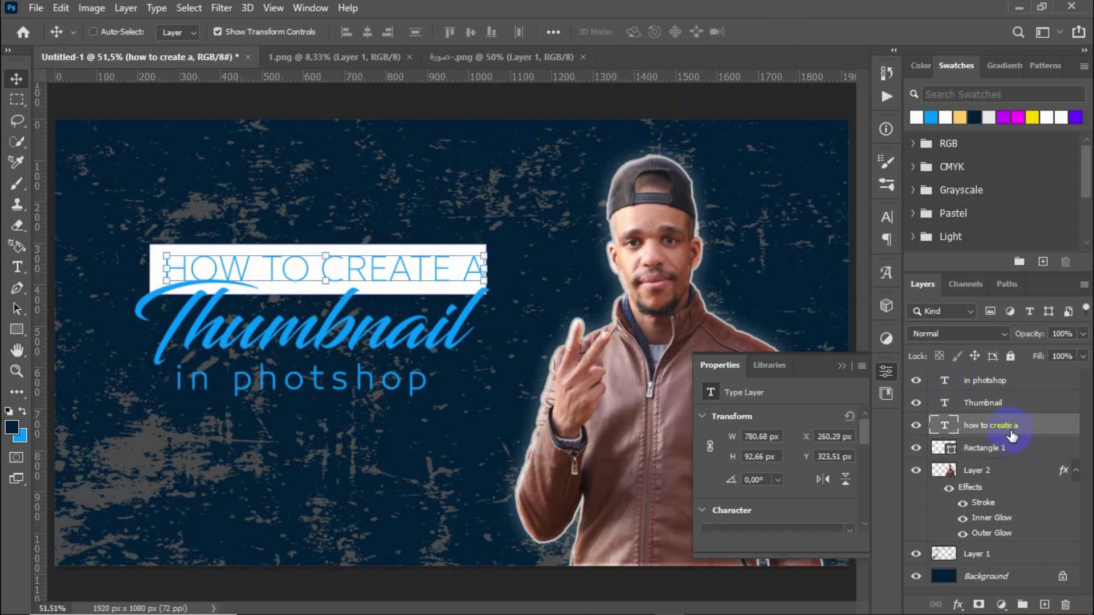
{"action": "left_click", "coordinate": [982, 447], "text": "shift"}
- Centre the HOW TO CREATE A text horizontally on the white bar
{"action": "left_click", "coordinate": [368, 32]}
{"action": "left_click", "coordinate": [453, 103]}
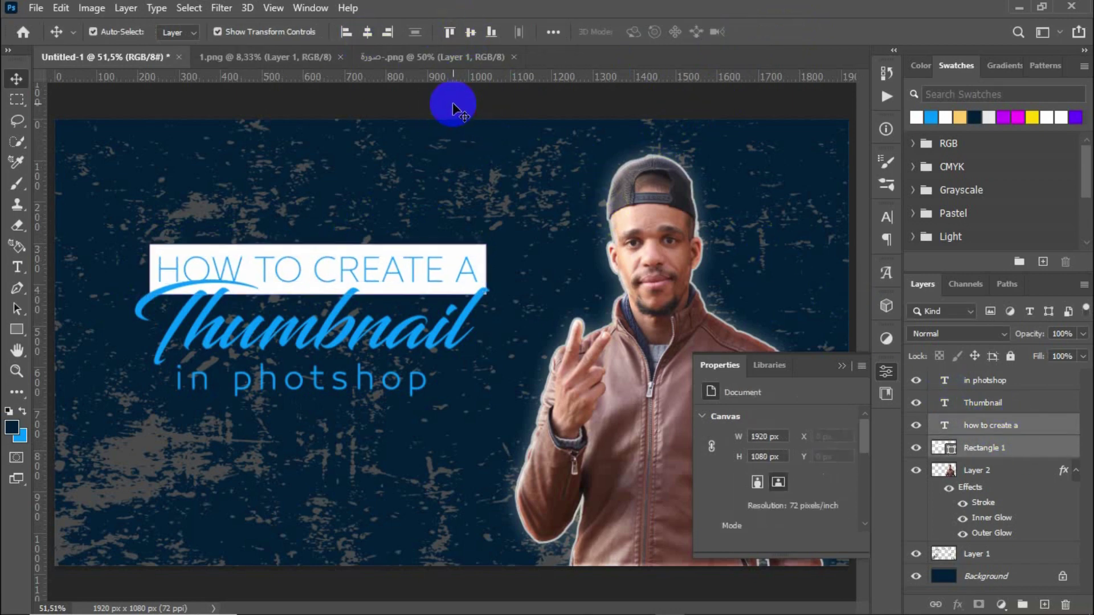
{"action": "left_click", "coordinate": [473, 259]}
{"action": "left_click", "coordinate": [60, 8]}
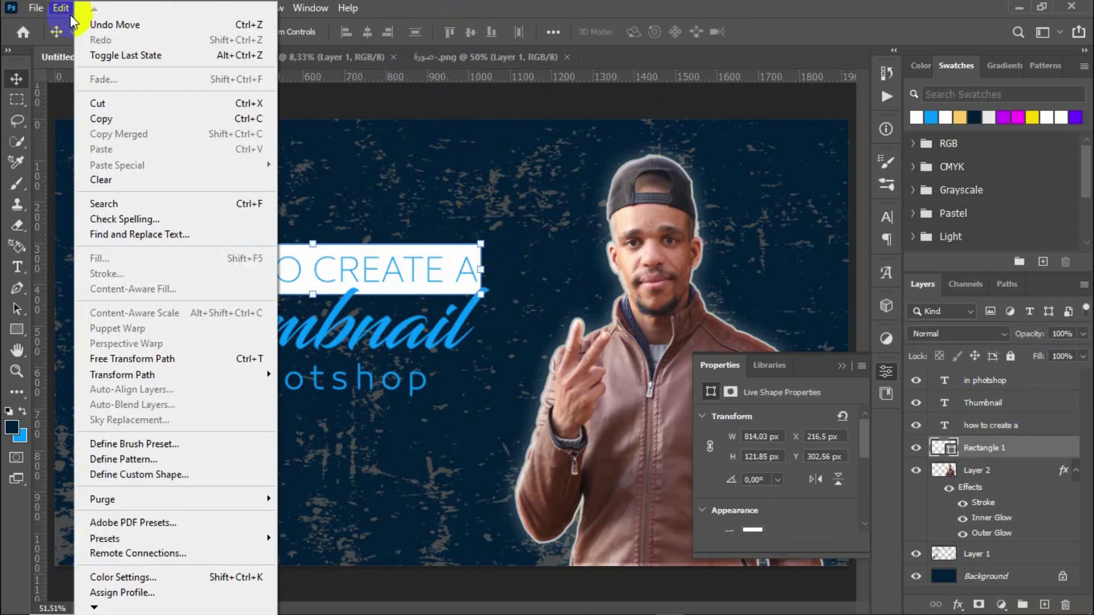
{"action": "left_click", "coordinate": [188, 111]}
{"action": "left_click", "coordinate": [752, 507]}
{"action": "left_click", "coordinate": [591, 332]}
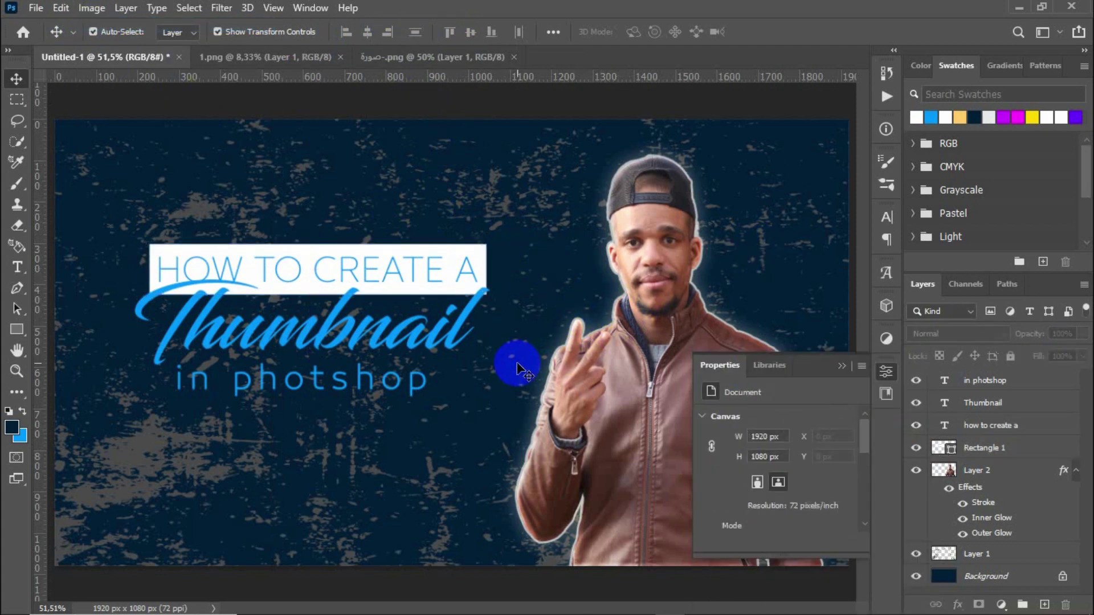
- Make the 'in photshop' subtitle 60 pt with wide letter tracking
{"action": "left_click", "coordinate": [411, 379]}
{"action": "left_click", "coordinate": [886, 217]}
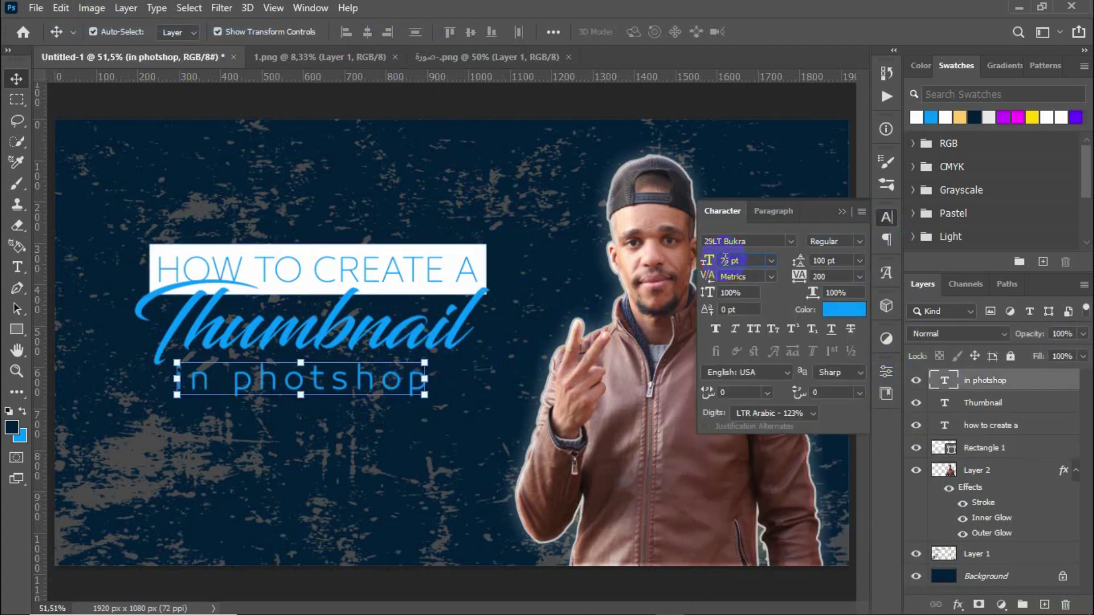
{"action": "type", "text": "60"}
{"action": "left_click", "coordinate": [821, 278]}
{"action": "type", "text": "300"}
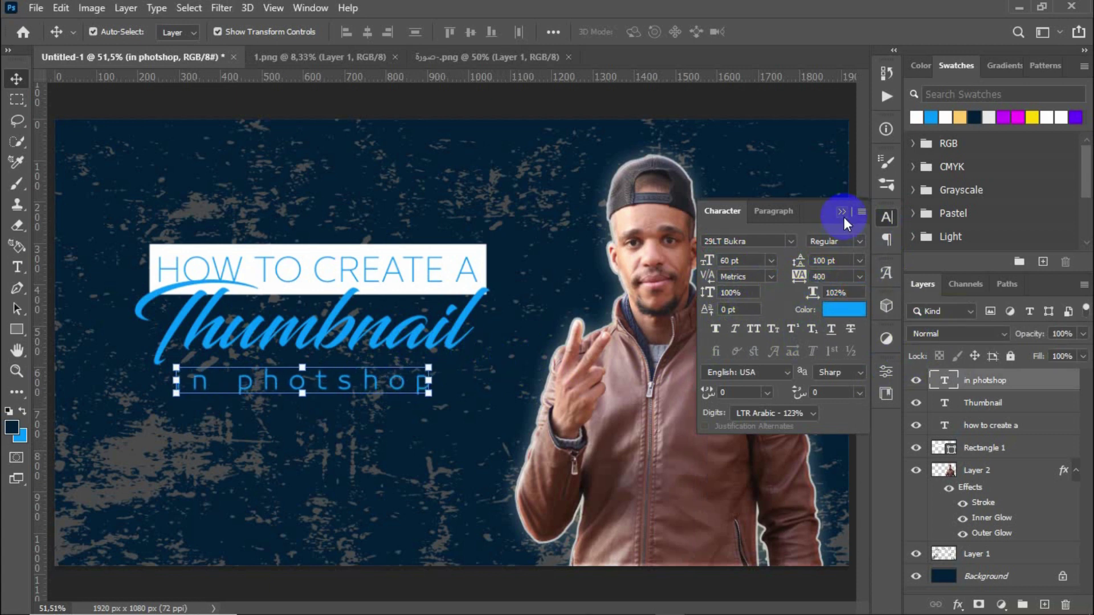
{"action": "key", "text": "Return"}
- Move the subtitle up under the title and recolour Thumbnail yellow
{"action": "left_click_drag", "start_coordinate": [427, 373], "coordinate": [434, 372]}
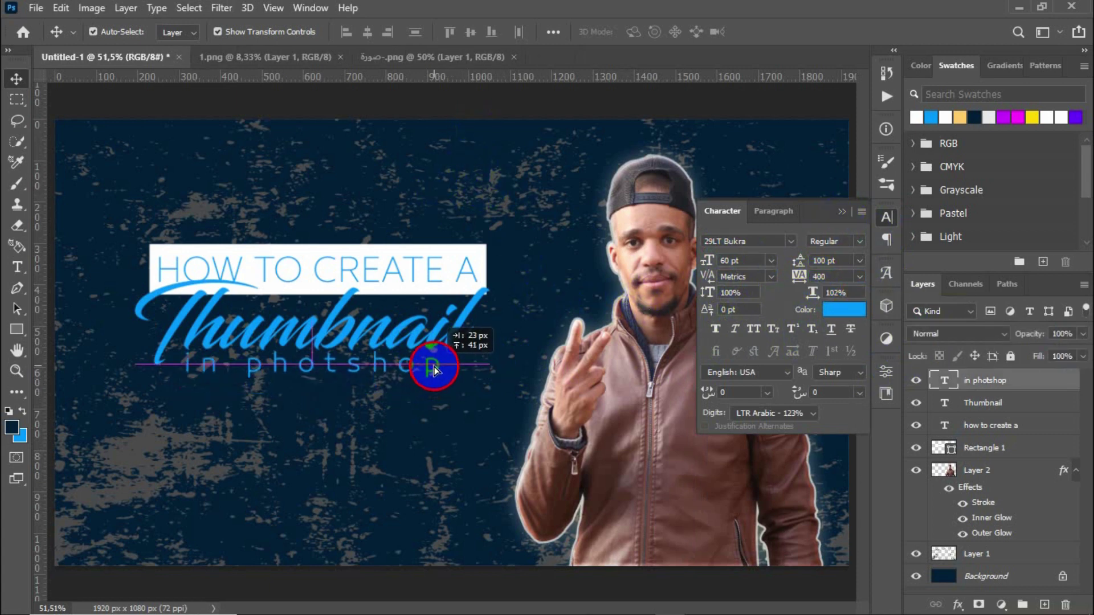
{"action": "left_click", "coordinate": [415, 190]}
{"action": "left_click", "coordinate": [466, 317]}
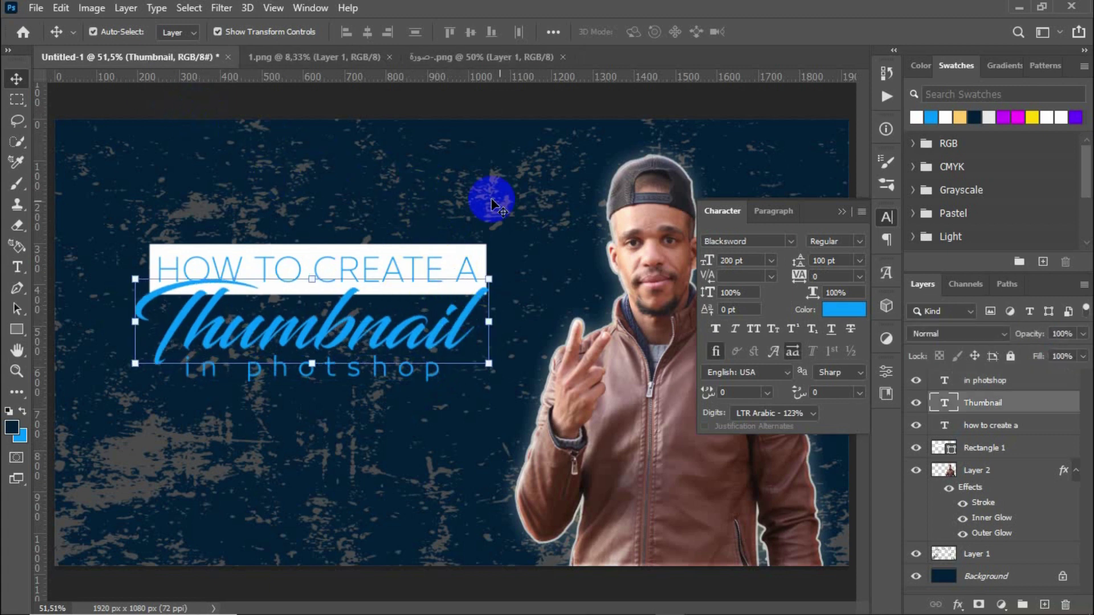
{"action": "left_click", "coordinate": [1032, 117]}
{"action": "left_click", "coordinate": [561, 110]}
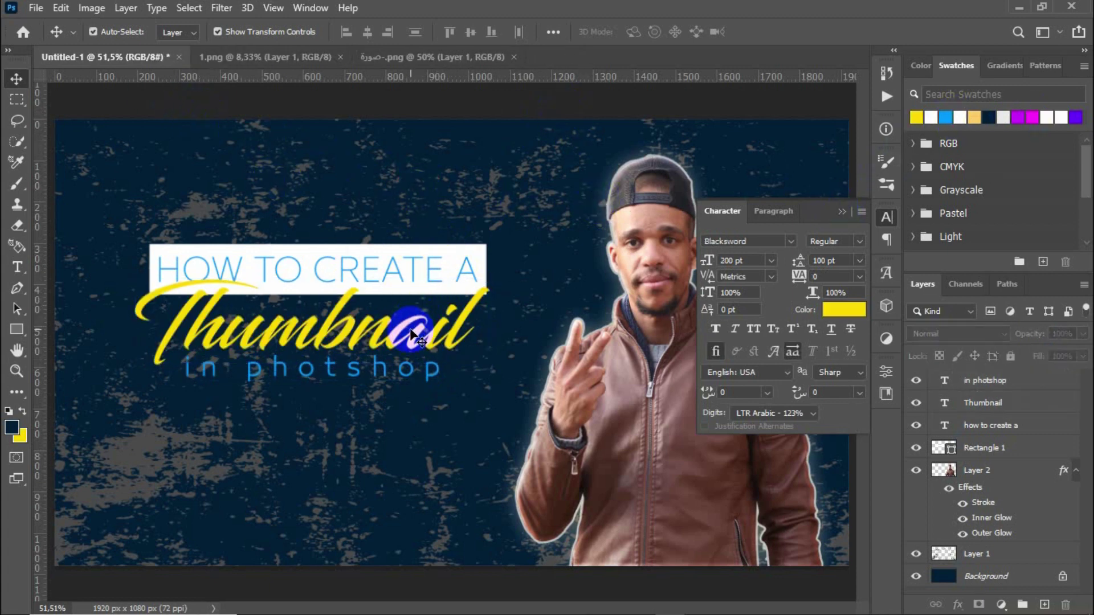
- Add a white Outer Glow to the Thumbnail title: 35% opacity, 10% spread, 25 px size
{"action": "left_click", "coordinate": [982, 402]}
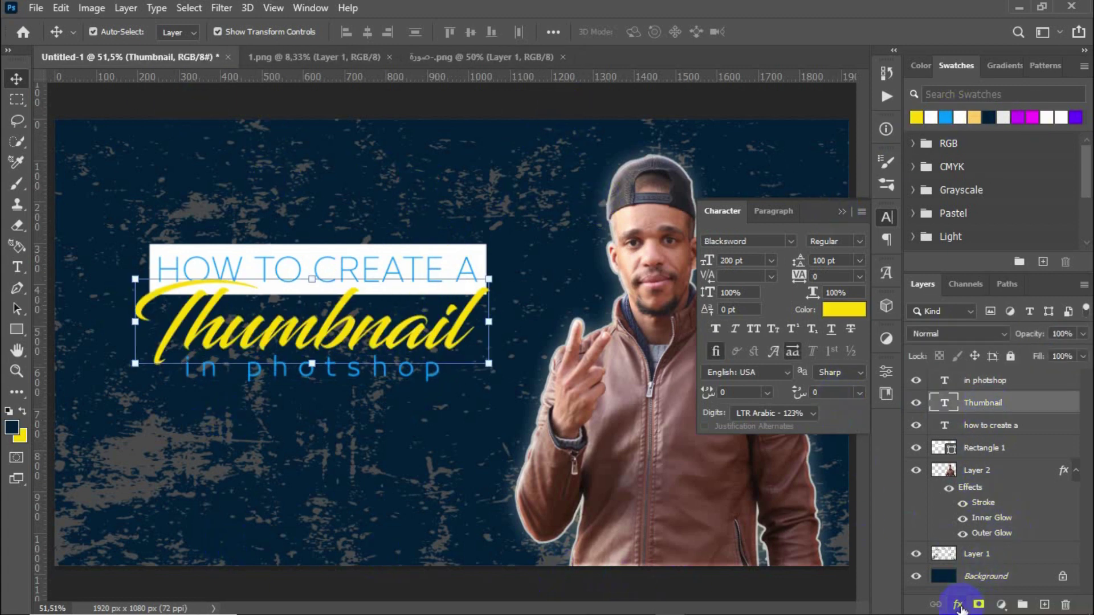
{"action": "left_click", "coordinate": [957, 605]}
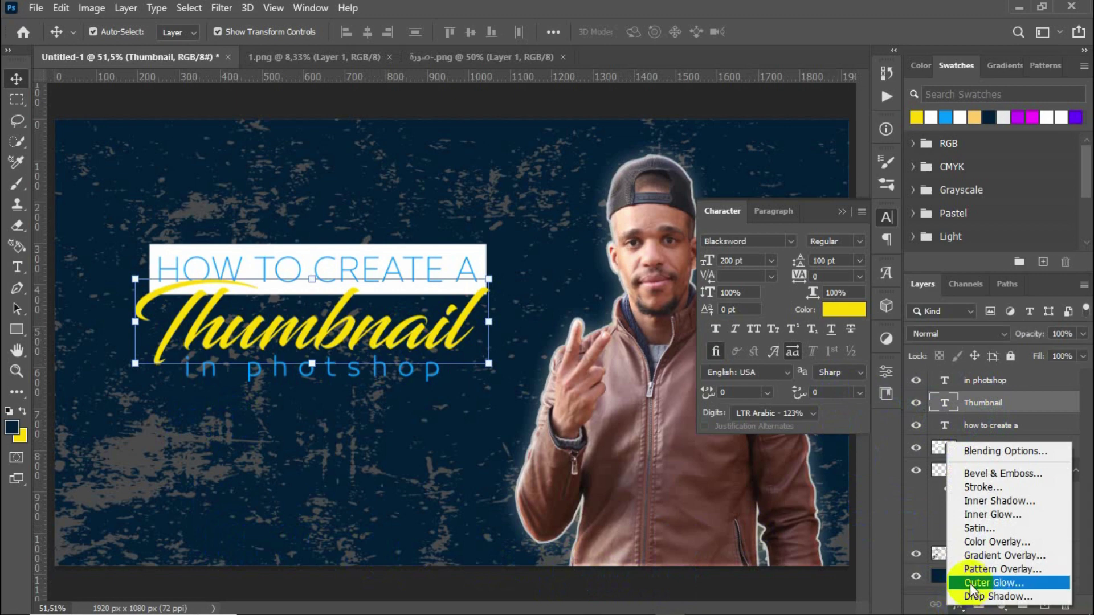
{"action": "left_click", "coordinate": [970, 586]}
{"action": "left_click_drag", "start_coordinate": [285, 106], "coordinate": [651, 114]}
{"action": "left_click", "coordinate": [628, 237]}
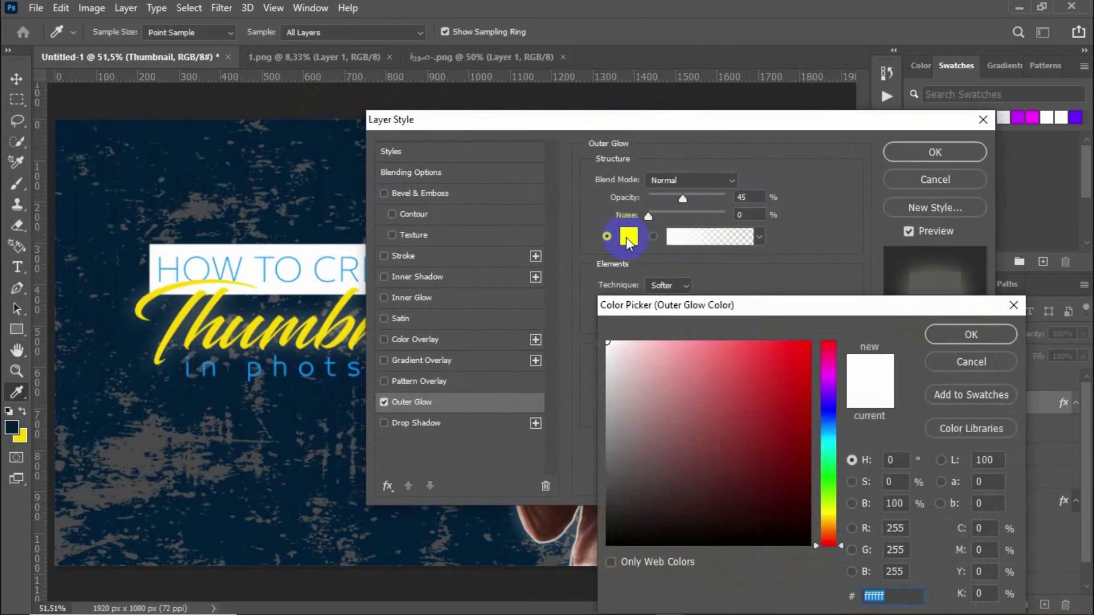
{"action": "left_click_drag", "start_coordinate": [775, 305], "coordinate": [955, 158]}
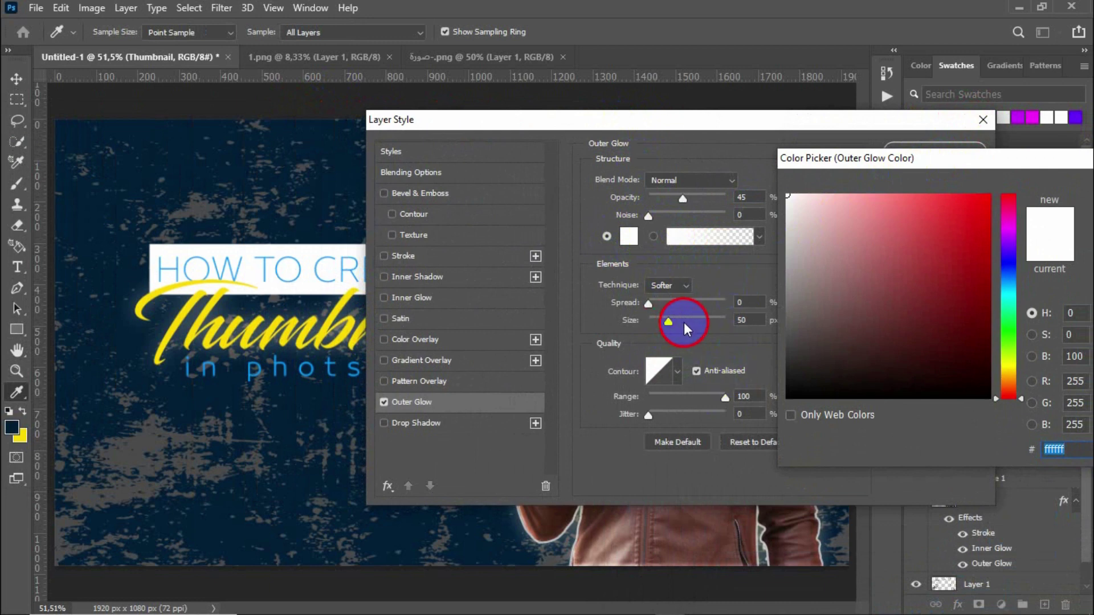
{"action": "key", "text": "Return"}
{"action": "left_click_drag", "start_coordinate": [678, 319], "coordinate": [660, 314]}
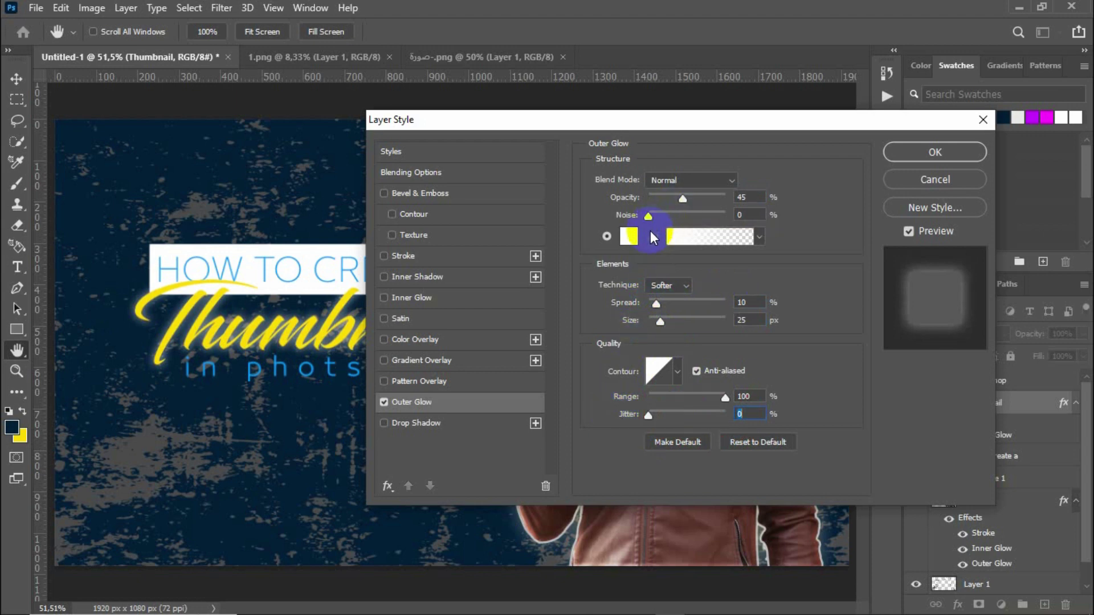
{"action": "left_click", "coordinate": [676, 199]}
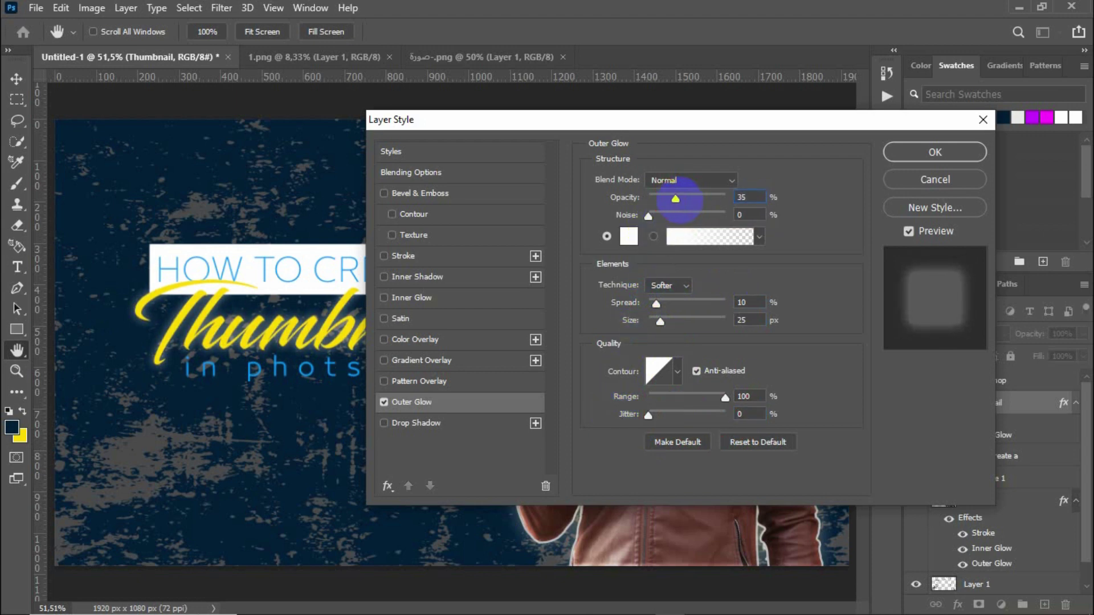
- Enable Inner Glow on the title, lowering its choke, range to 95 and opacity
{"action": "left_click", "coordinate": [388, 299]}
{"action": "left_click", "coordinate": [454, 300]}
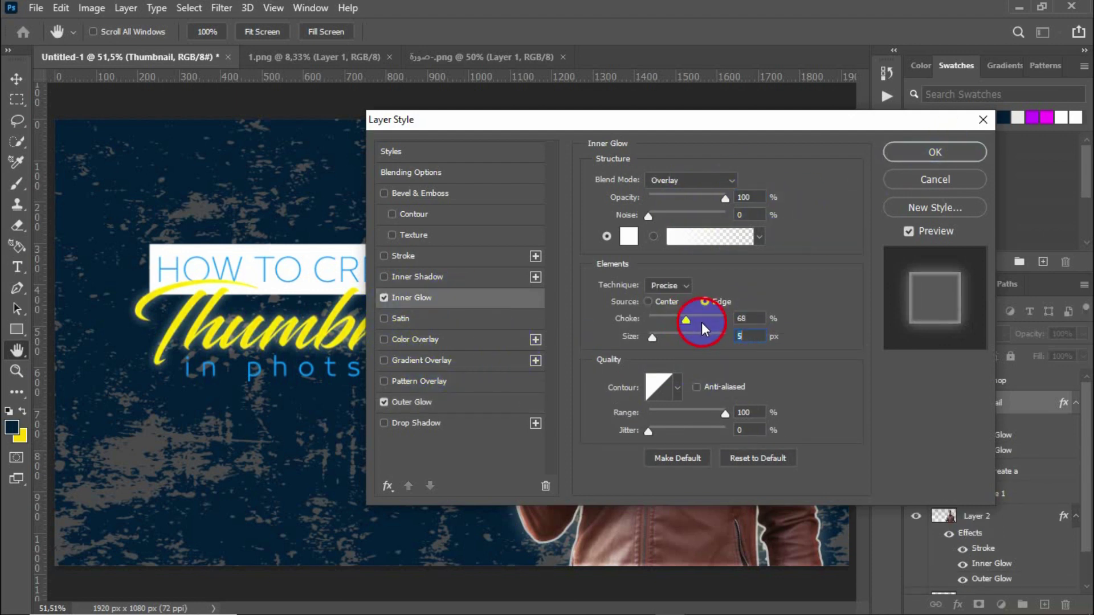
{"action": "left_click_drag", "start_coordinate": [682, 320], "coordinate": [678, 320]}
{"action": "left_click", "coordinate": [691, 180]}
{"action": "left_click", "coordinate": [666, 182]}
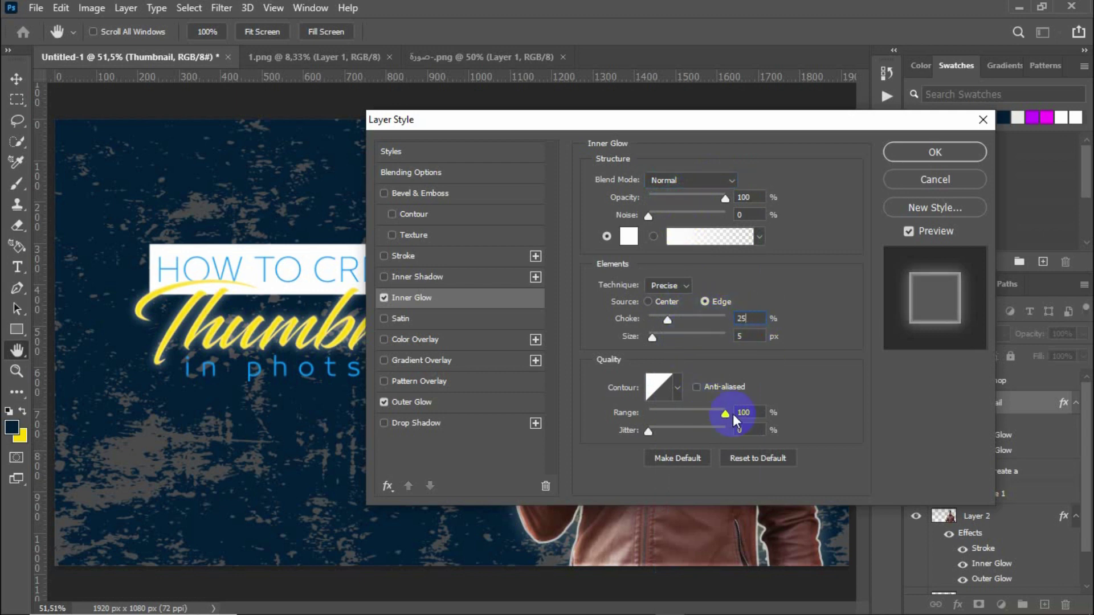
{"action": "left_click_drag", "start_coordinate": [724, 415], "coordinate": [722, 422]}
{"action": "left_click_drag", "start_coordinate": [727, 199], "coordinate": [724, 204]}
- Turn on a Stroke and make the inner glow purple with Multiply blending
{"action": "left_click", "coordinate": [390, 261]}
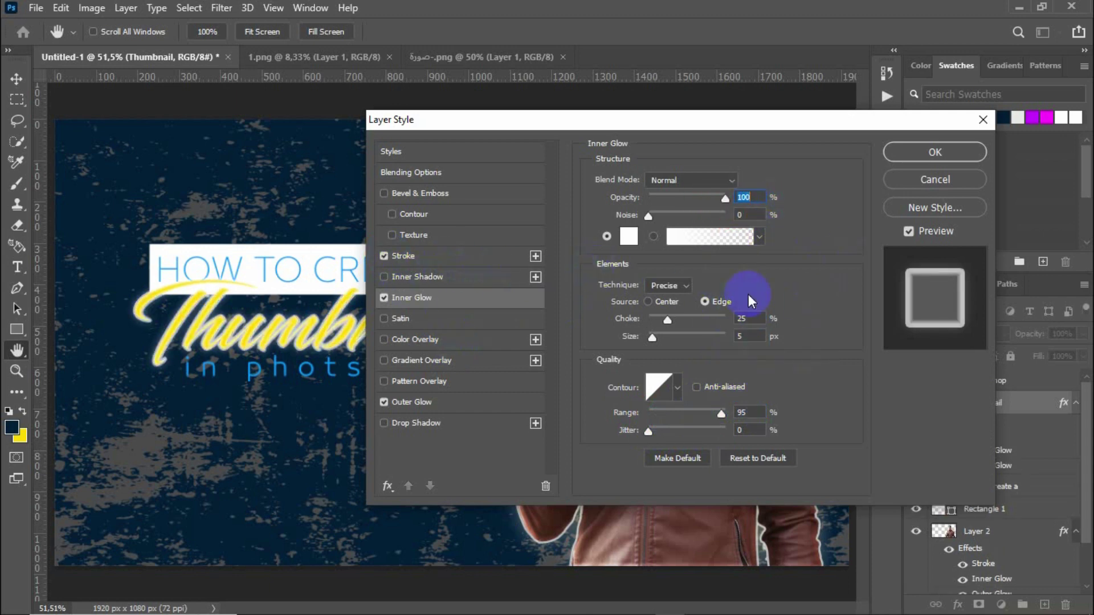
{"action": "left_click", "coordinate": [629, 236]}
{"action": "left_click", "coordinate": [1046, 118]}
{"action": "left_click", "coordinate": [974, 209]}
{"action": "left_click", "coordinate": [692, 180]}
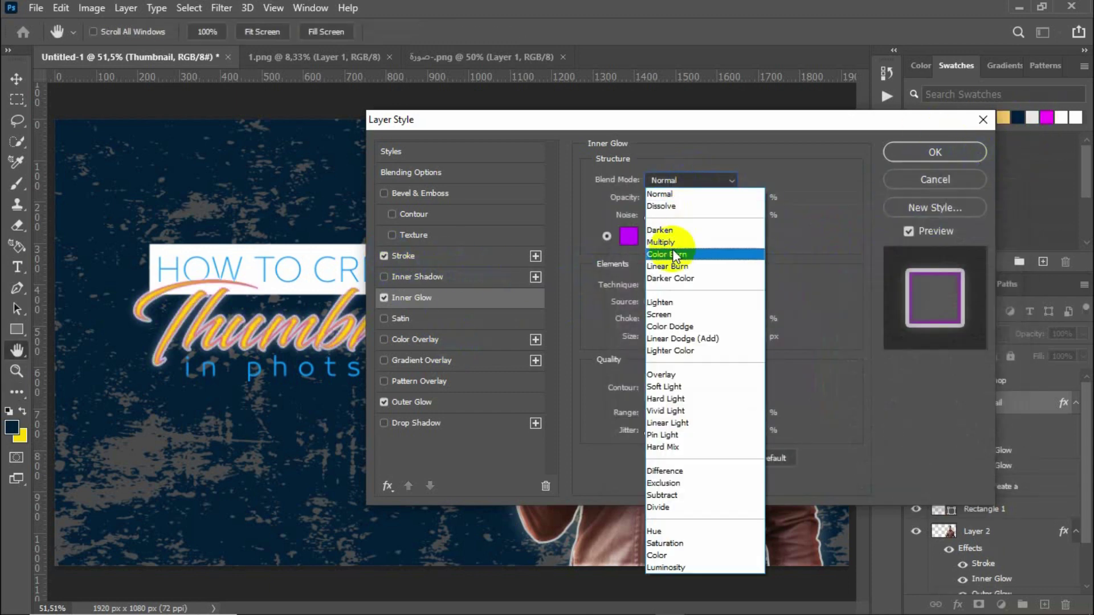
{"action": "left_click", "coordinate": [671, 242]}
- Compare inner glow blend modes, settle on Multiply, adjust size and set opacity to 75%
{"action": "left_click", "coordinate": [699, 181]}
{"action": "left_click", "coordinate": [672, 375]}
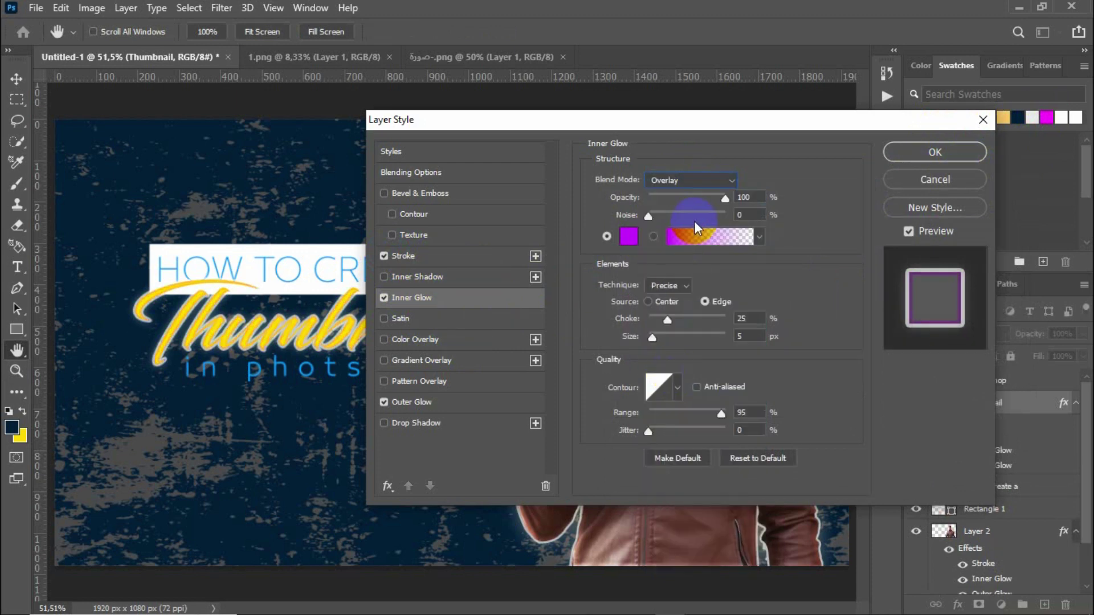
{"action": "key", "text": "Down"}
{"action": "key", "text": "Down"}
{"action": "key", "text": "Up"}
{"action": "key", "text": "Up"}
{"action": "key", "text": "Up"}
{"action": "key", "text": "Up"}
{"action": "key", "text": "Up"}
{"action": "key", "text": "Up"}
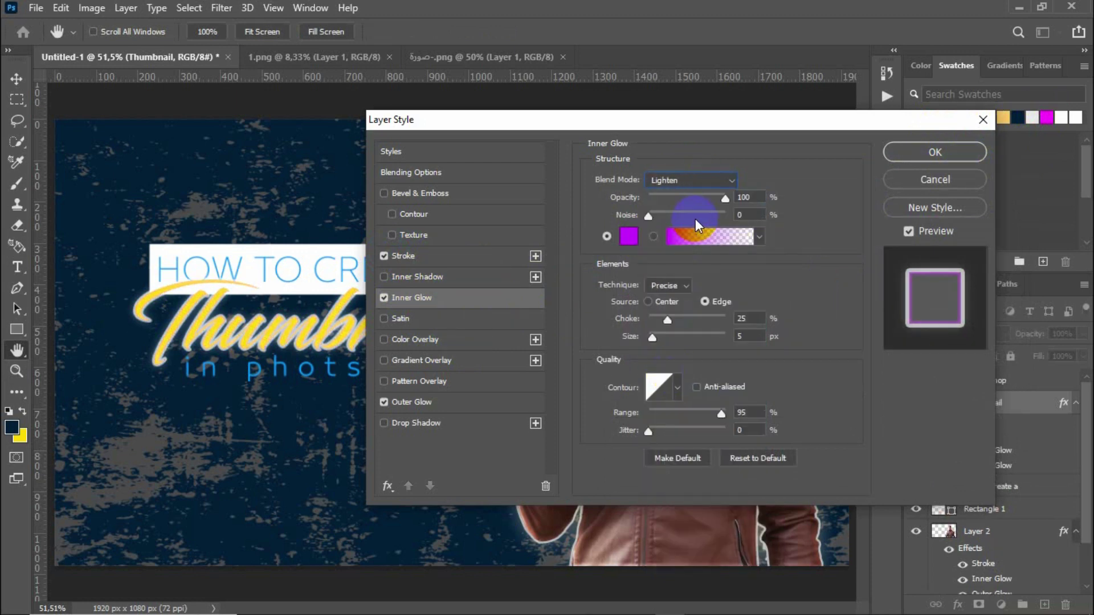
{"action": "key", "text": "Up"}
{"action": "key", "text": "Up"}
{"action": "key", "text": "Up"}
{"action": "key", "text": "Up"}
{"action": "left_click_drag", "start_coordinate": [652, 337], "coordinate": [668, 323]}
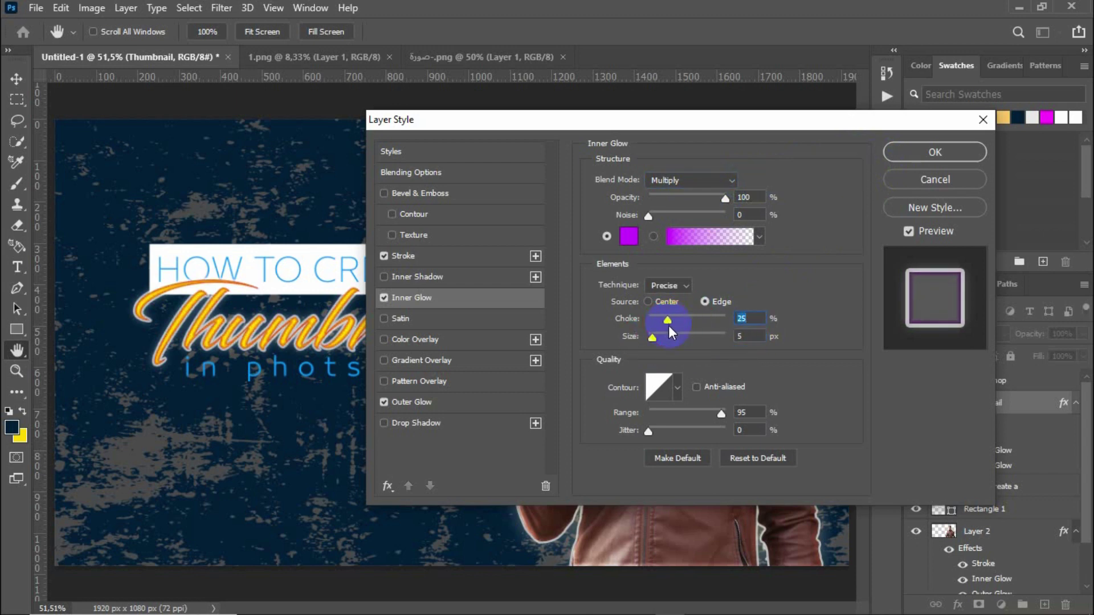
{"action": "left_click_drag", "start_coordinate": [652, 198], "coordinate": [693, 203]}
{"action": "type", "text": "75"}
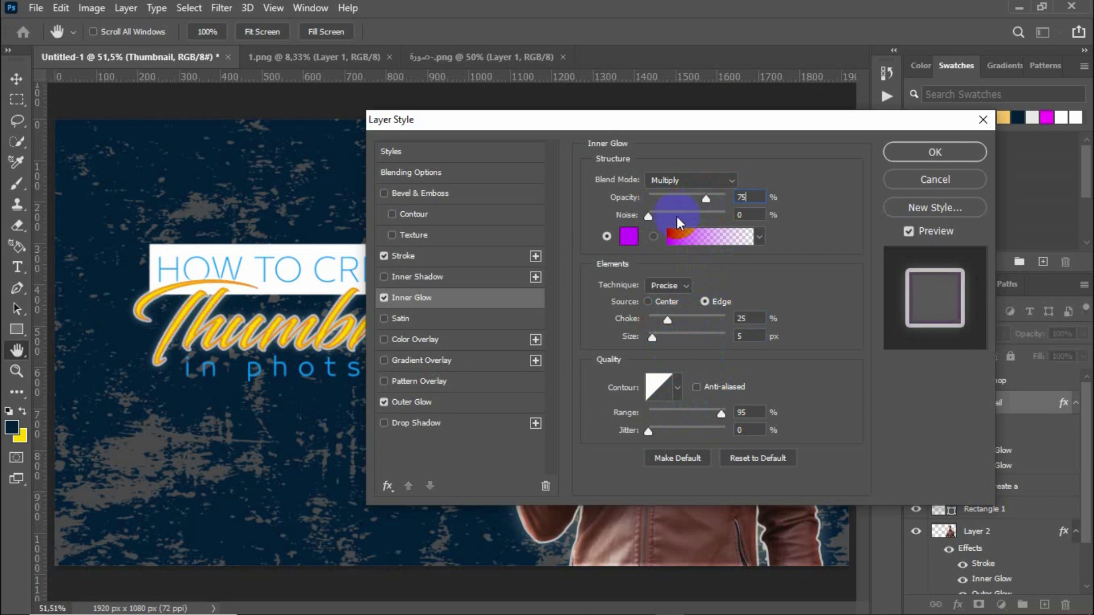
- Add a Drop Shadow with 45% spread and 90% opacity, and apply the layer style
{"action": "left_click", "coordinate": [402, 424]}
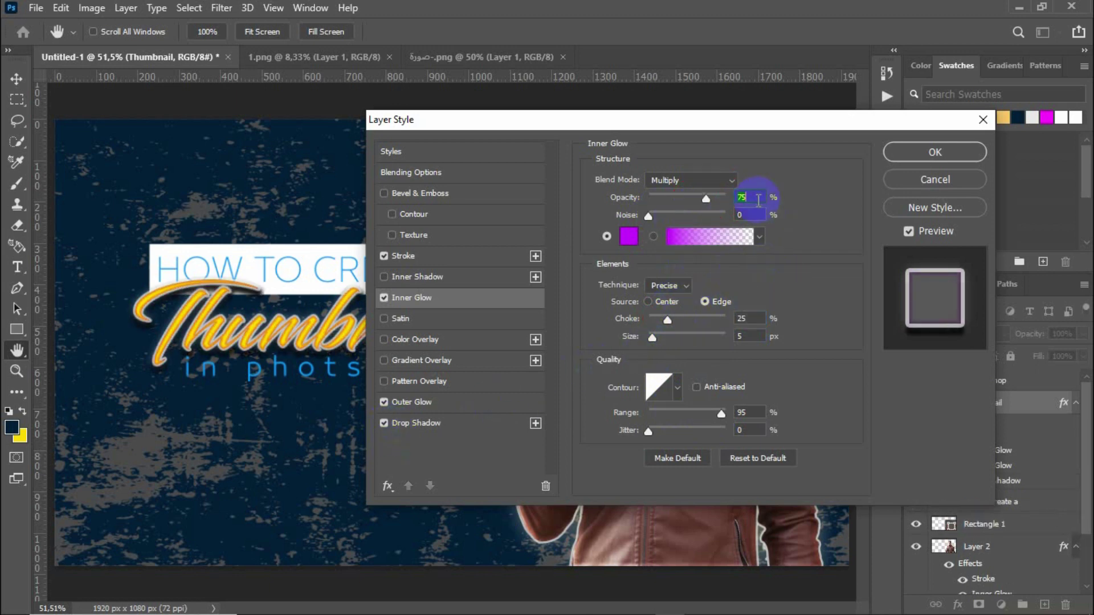
{"action": "left_click_drag", "start_coordinate": [678, 270], "coordinate": [660, 288]}
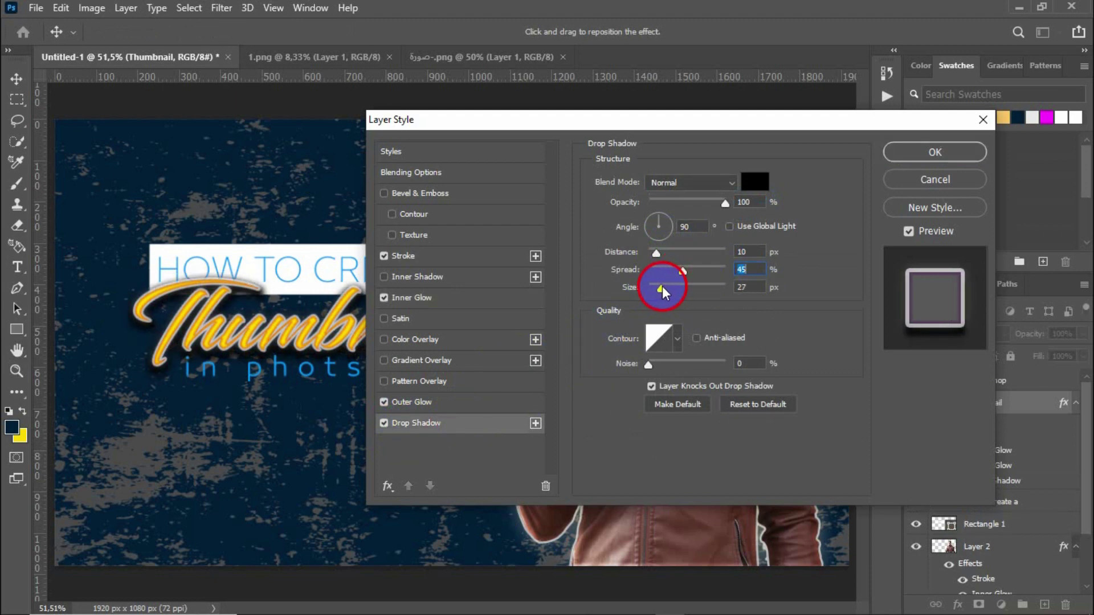
{"action": "left_click_drag", "start_coordinate": [724, 203], "coordinate": [720, 204]}
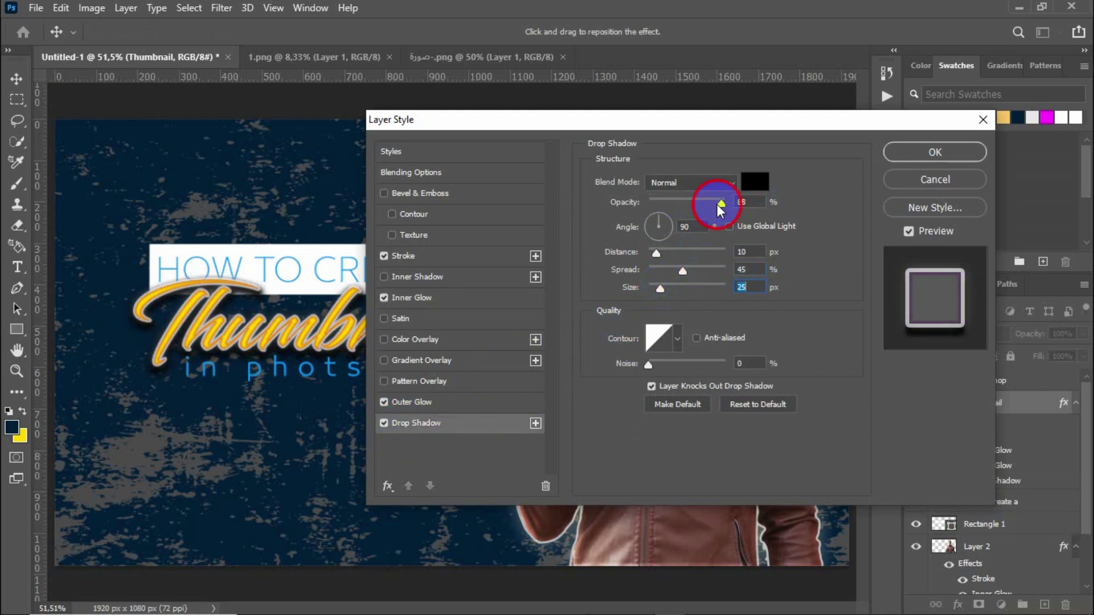
{"action": "left_click", "coordinate": [915, 153]}
{"action": "left_click", "coordinate": [496, 214]}
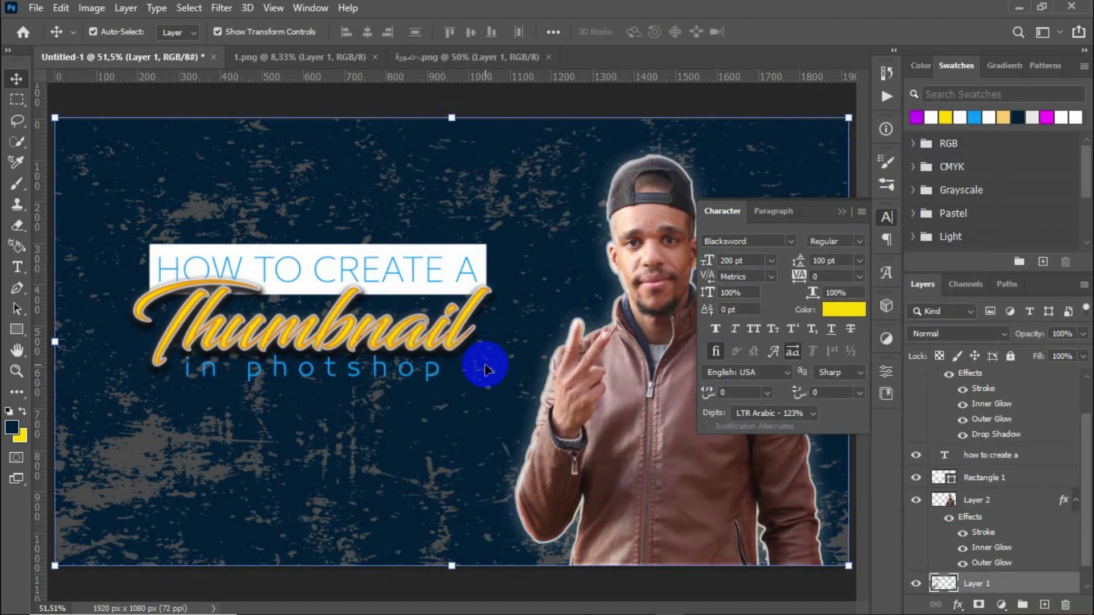
- Make the 'in photshop' subtitle all caps at 50 pt with 500 tracking
{"action": "left_click", "coordinate": [346, 340]}
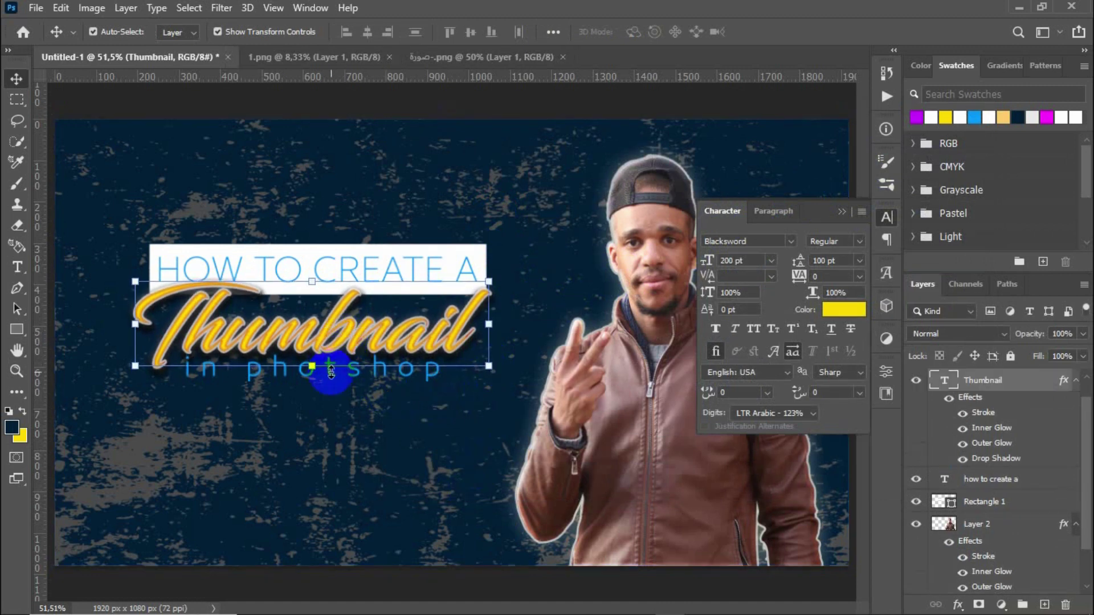
{"action": "left_click_drag", "start_coordinate": [330, 373], "coordinate": [330, 372]}
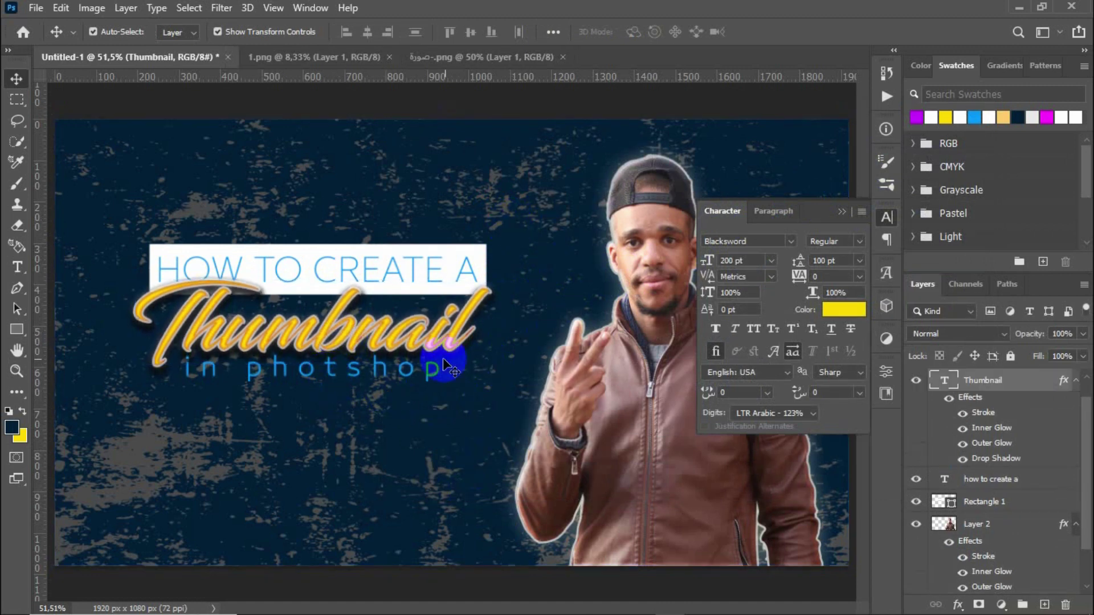
{"action": "left_click_drag", "start_coordinate": [444, 367], "coordinate": [440, 372]}
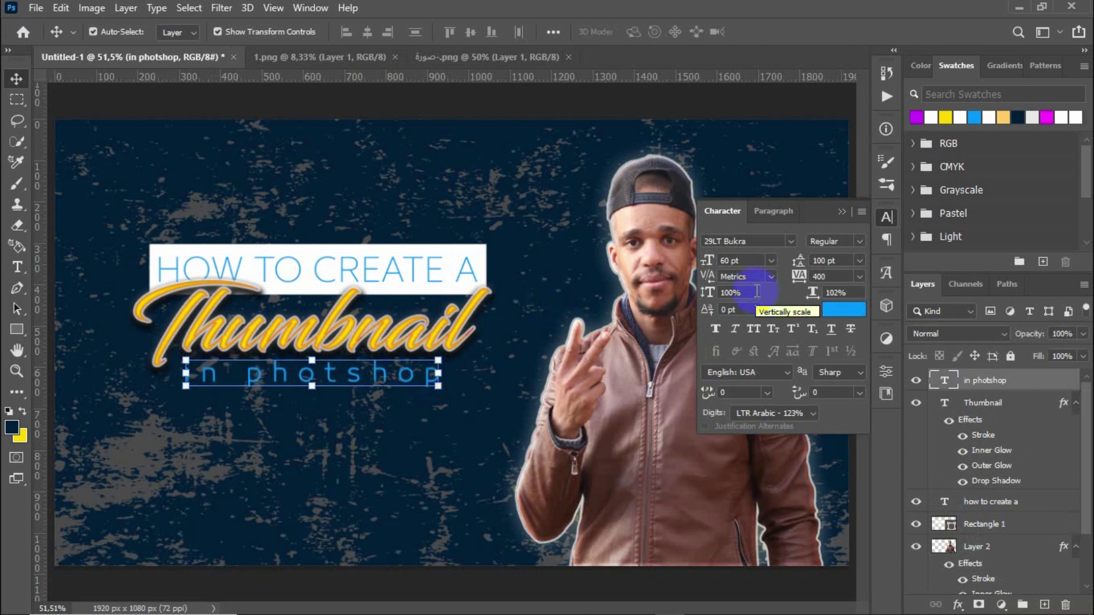
{"action": "left_click", "coordinate": [753, 329]}
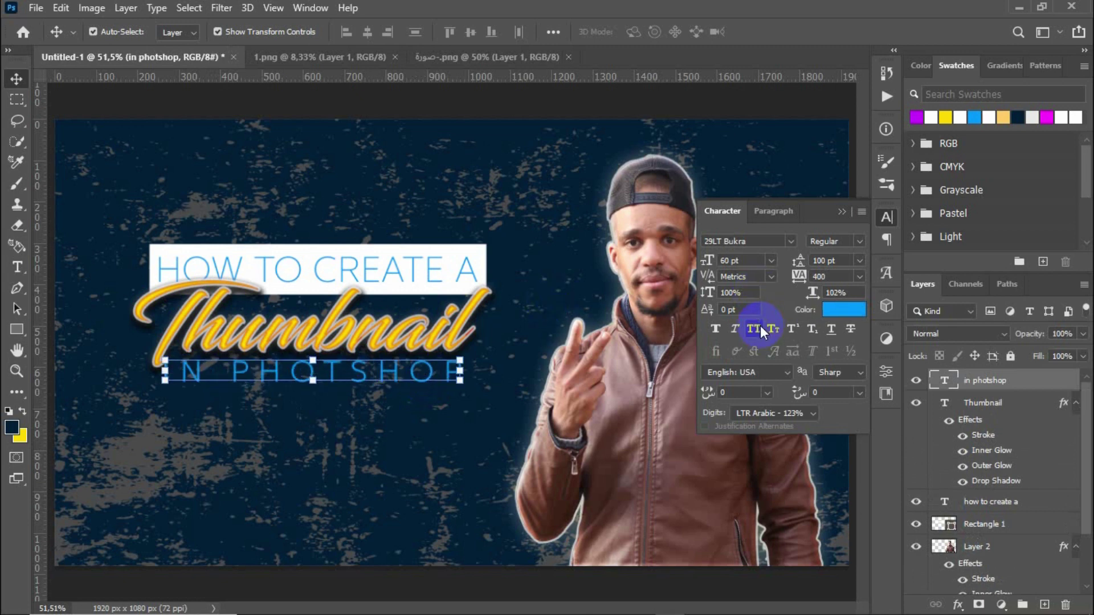
{"action": "left_click_drag", "start_coordinate": [723, 260], "coordinate": [727, 262]}
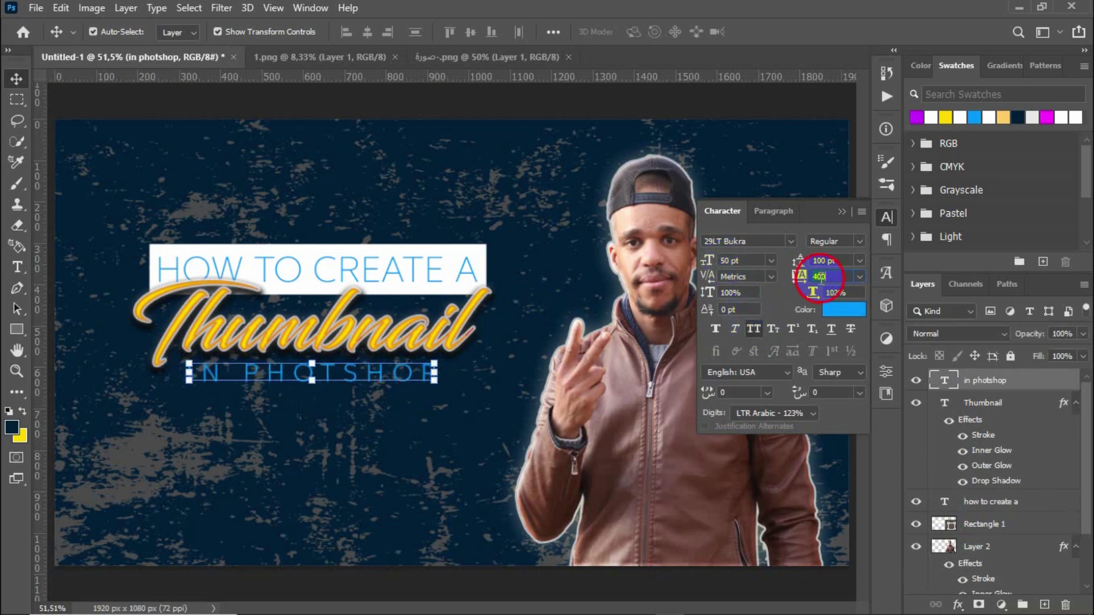
{"action": "left_click", "coordinate": [814, 277]}
{"action": "type", "text": "500"}
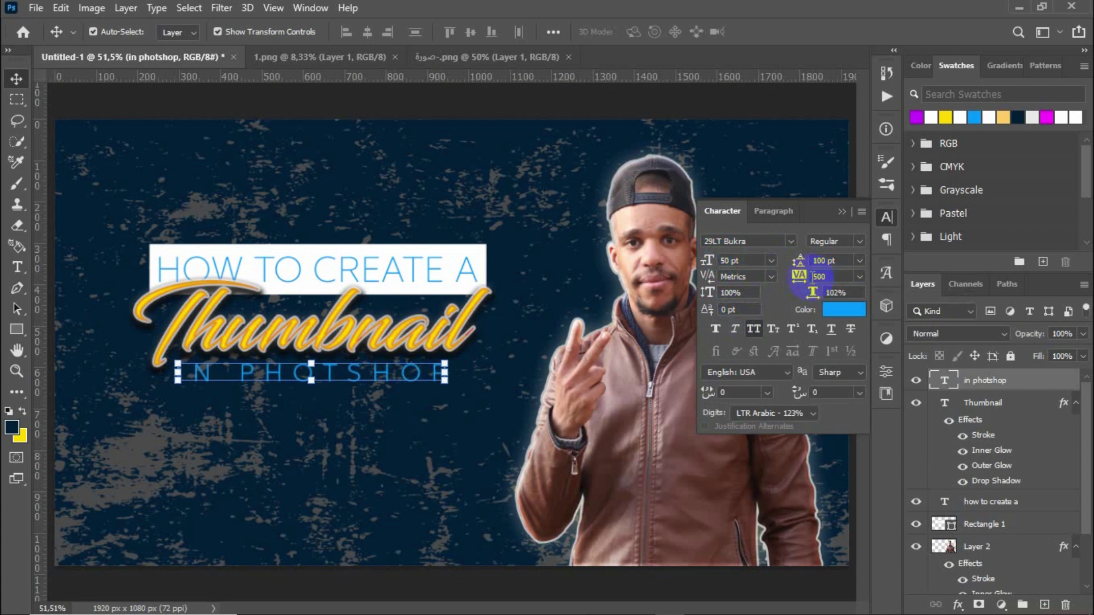
{"action": "left_click", "coordinate": [402, 208]}
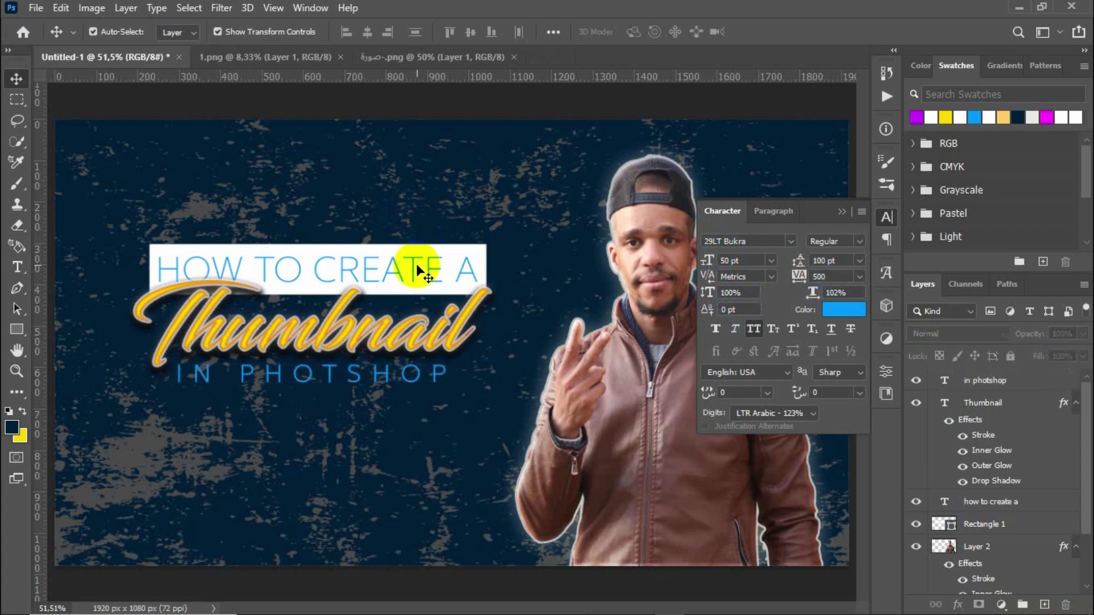
{"action": "left_click", "coordinate": [842, 211]}
{"action": "left_click", "coordinate": [1076, 402]}
- Set the grunge Layer 1 to Linear Dodge (Add), 25% opacity and 50% fill
{"action": "left_click", "coordinate": [994, 553]}
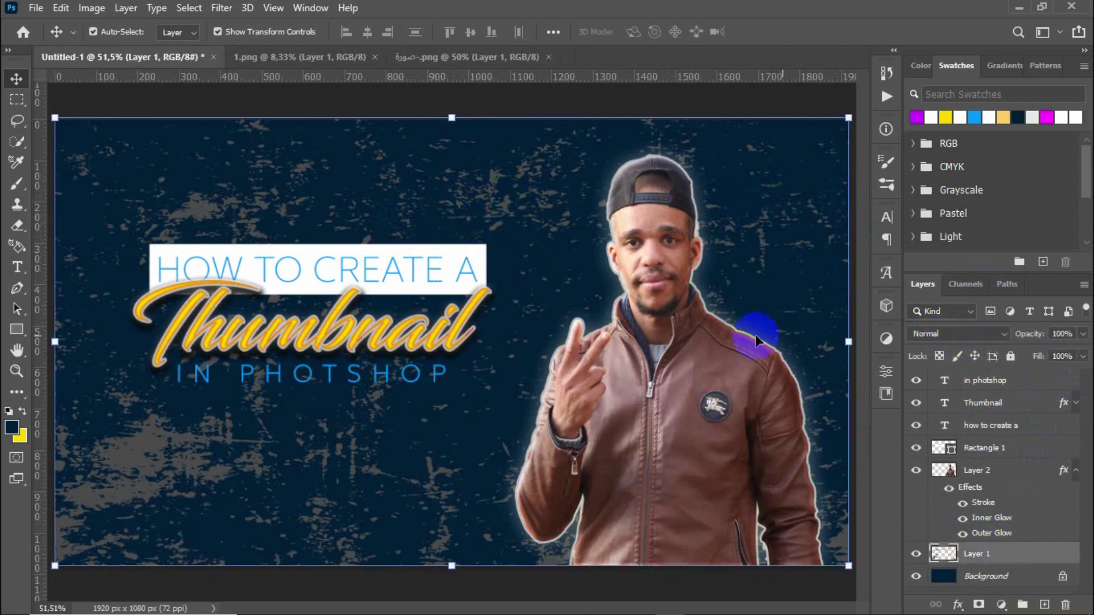
{"action": "left_click", "coordinate": [957, 333]}
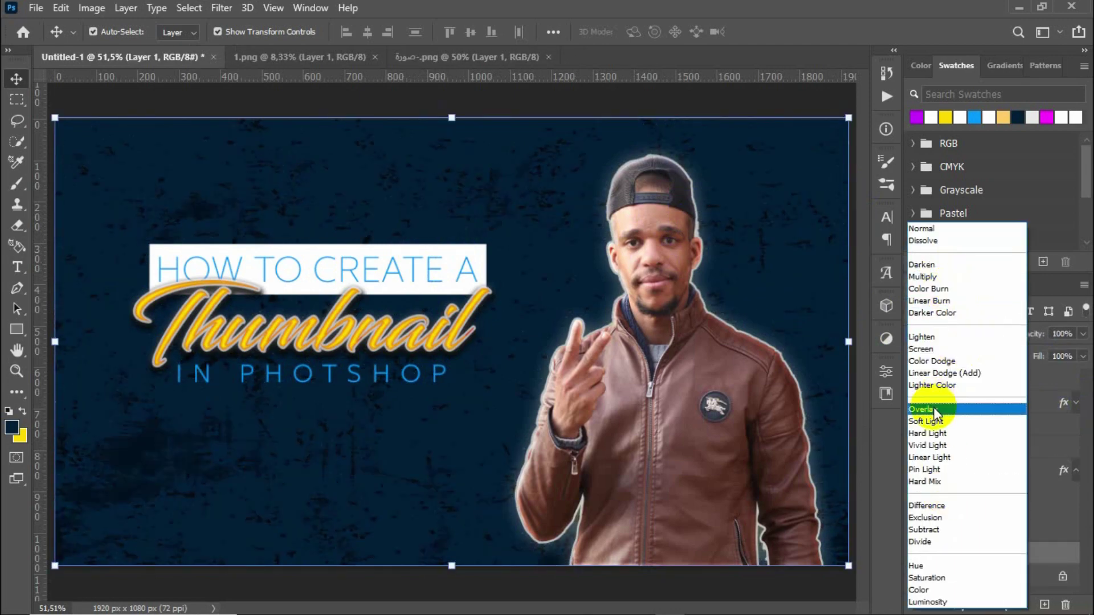
{"action": "left_click", "coordinate": [944, 373]}
{"action": "key", "text": "Return"}
{"action": "left_click", "coordinate": [1056, 356]}
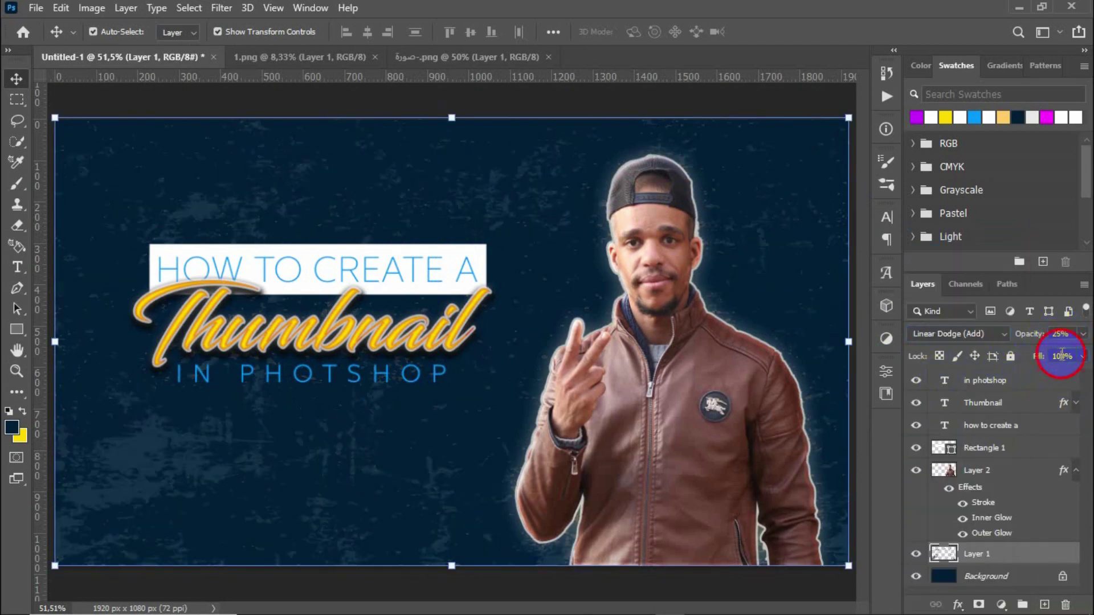
{"action": "type", "text": "50"}
{"action": "key", "text": "Return"}
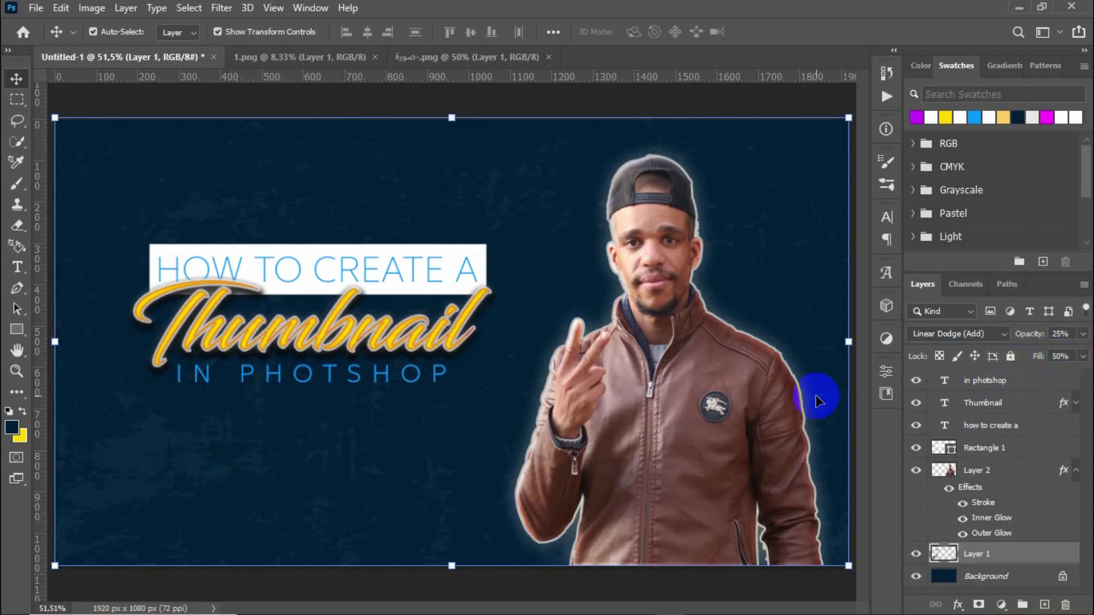
- Group the title text layers into a group named 'texte'
{"action": "left_click", "coordinate": [1025, 448]}
{"action": "left_click", "coordinate": [1025, 380], "text": "shift"}
{"action": "right_click", "coordinate": [1040, 450]}
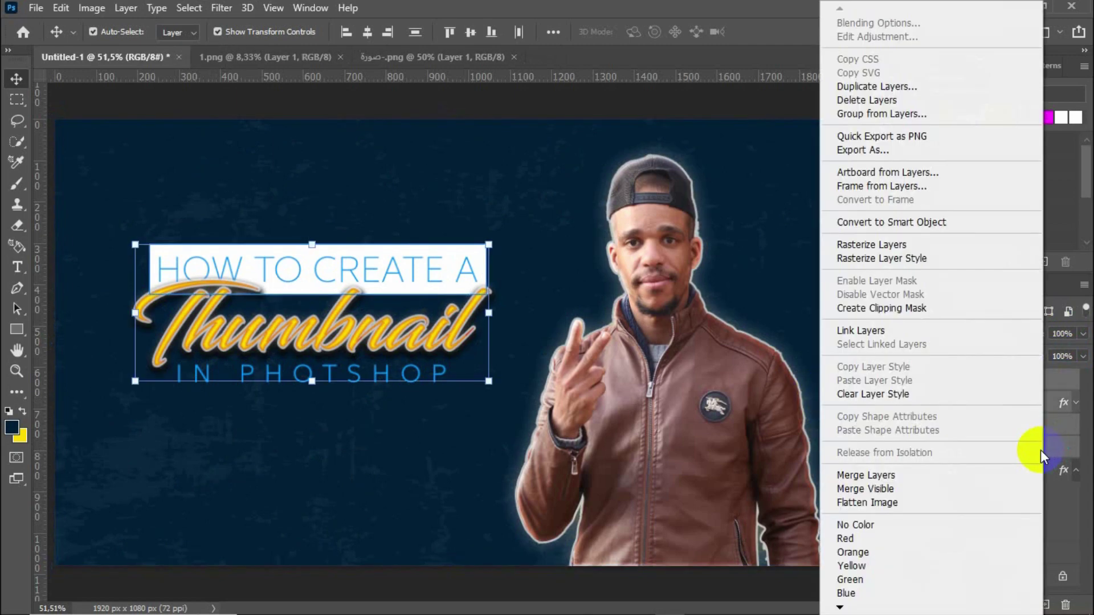
{"action": "left_click", "coordinate": [881, 115]}
{"action": "type", "text": "text"}
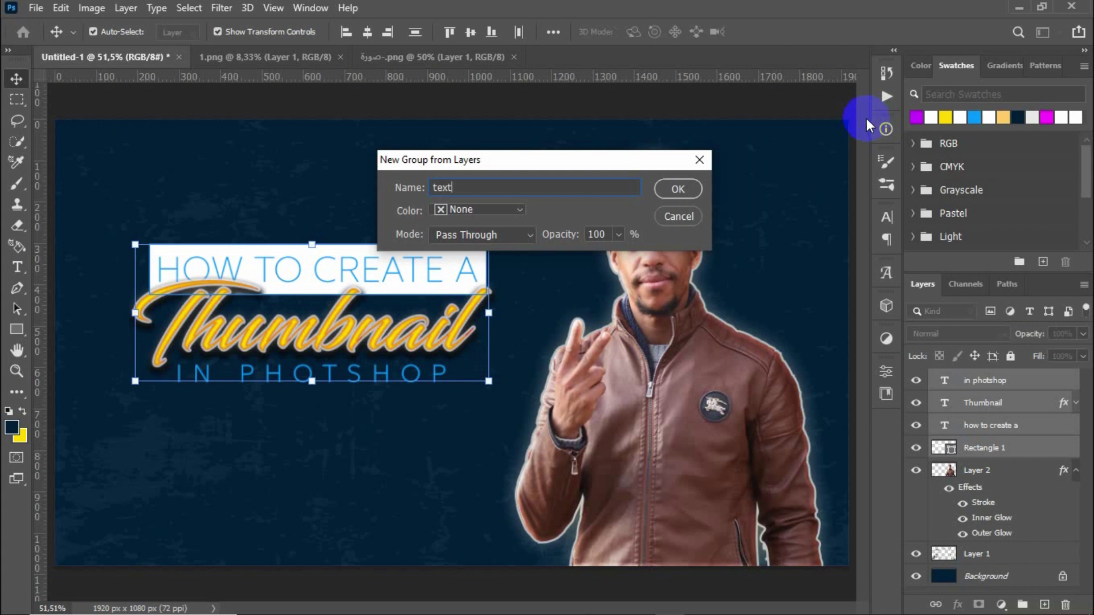
{"action": "type", "text": "e"}
{"action": "left_click", "coordinate": [695, 186]}
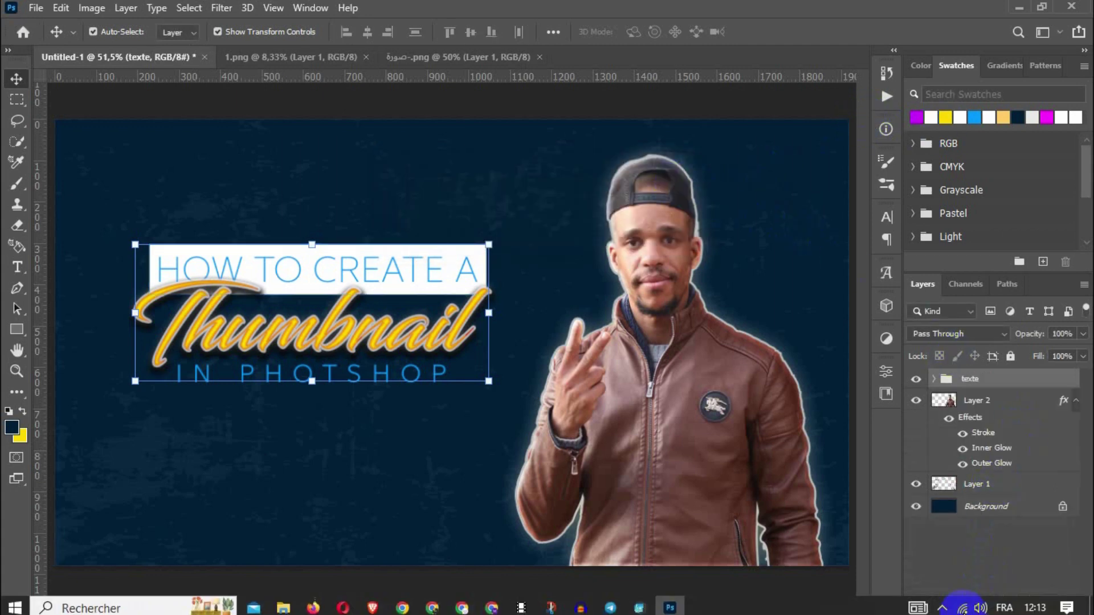
{"action": "left_click", "coordinate": [959, 604]}
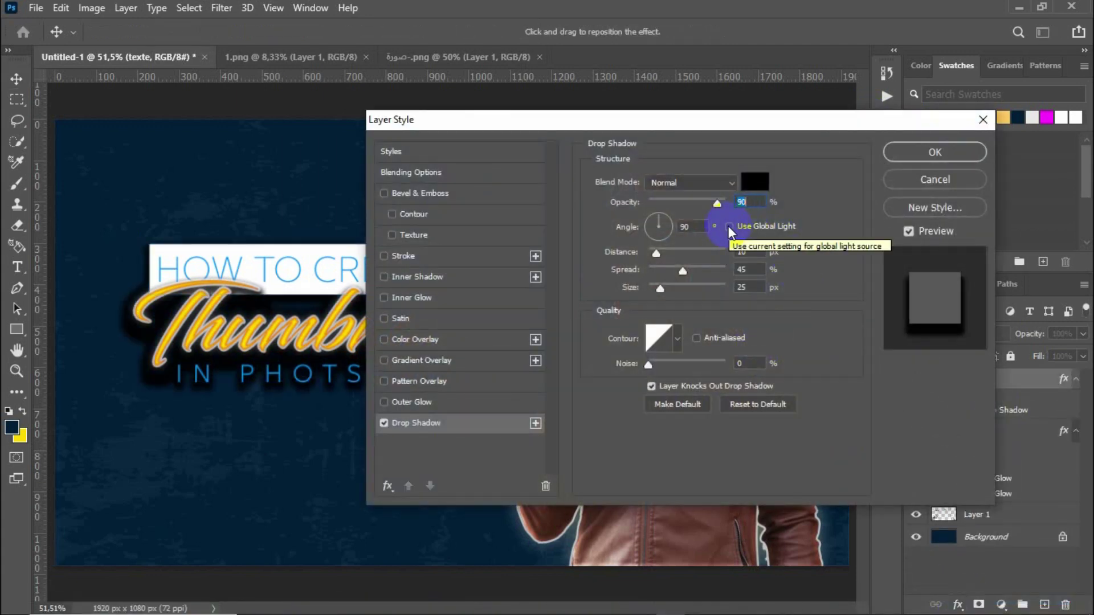
- Set the group's drop shadow to Overlay with zero distance, adjusting spread and size
{"action": "left_click", "coordinate": [720, 182]}
{"action": "left_click", "coordinate": [692, 386]}
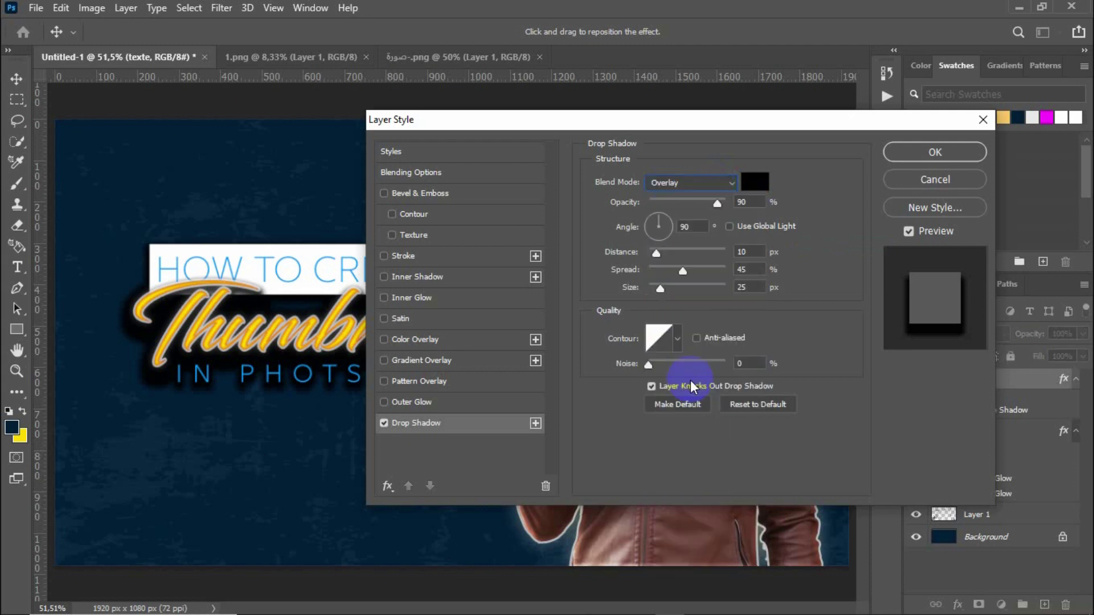
{"action": "left_click_drag", "start_coordinate": [664, 272], "coordinate": [658, 271]}
{"action": "mouse_move", "coordinate": [656, 252]}
{"action": "left_mouse_down"}
{"action": "mouse_move", "coordinate": [645, 252]}
{"action": "mouse_move", "coordinate": [632, 286]}
{"action": "mouse_move", "coordinate": [653, 272]}
{"action": "left_mouse_up"}
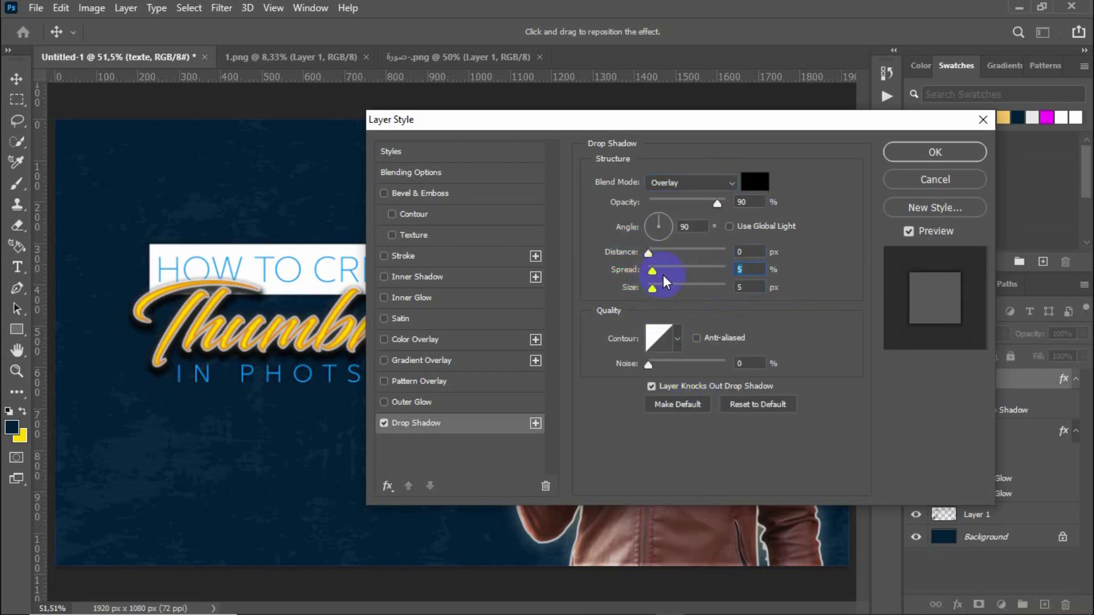
{"action": "left_click_drag", "start_coordinate": [717, 204], "coordinate": [714, 205]}
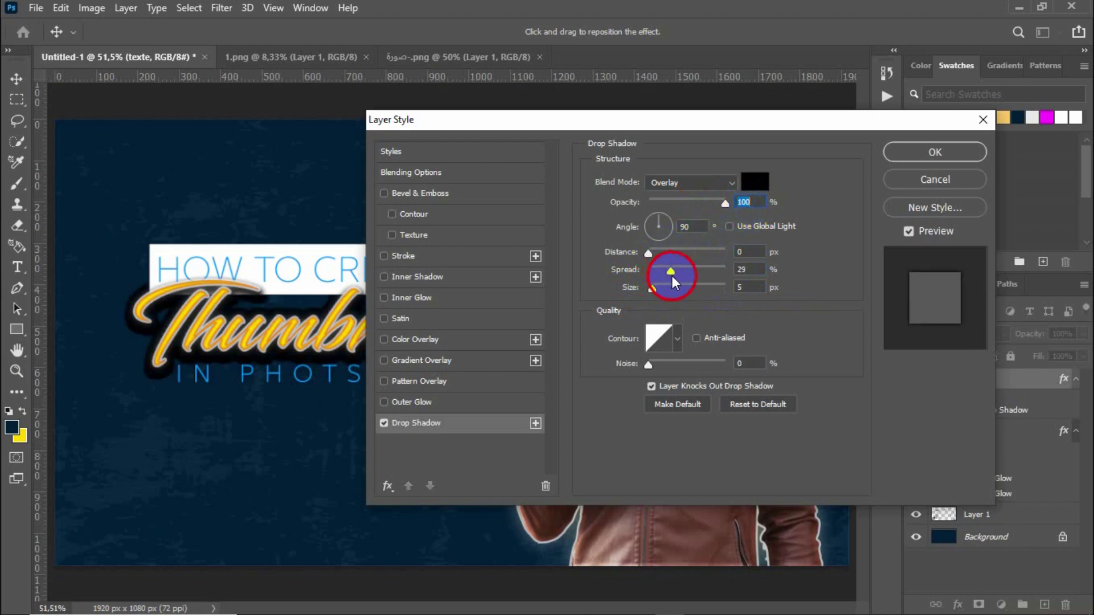
{"action": "left_click_drag", "start_coordinate": [652, 271], "coordinate": [672, 286]}
{"action": "left_click_drag", "start_coordinate": [724, 203], "coordinate": [707, 207]}
{"action": "type", "text": "25"}
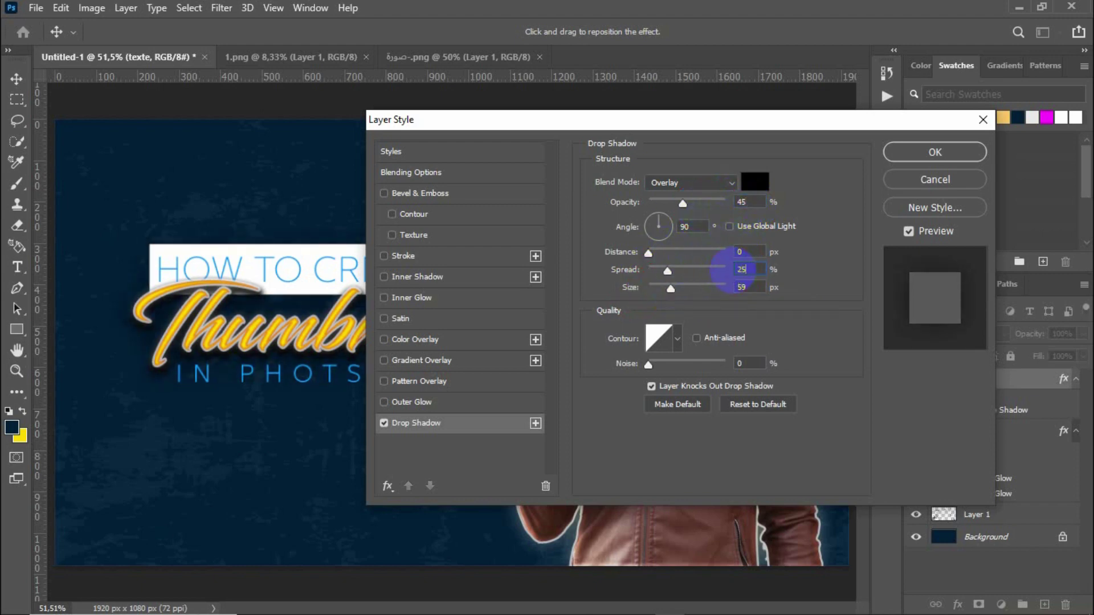
{"action": "key", "text": "Tab"}
{"action": "type", "text": "45"}
- Try Screen, return to Overlay, and set shadow spread 25% and size 30 px
{"action": "left_click", "coordinate": [690, 182]}
{"action": "left_click", "coordinate": [677, 327]}
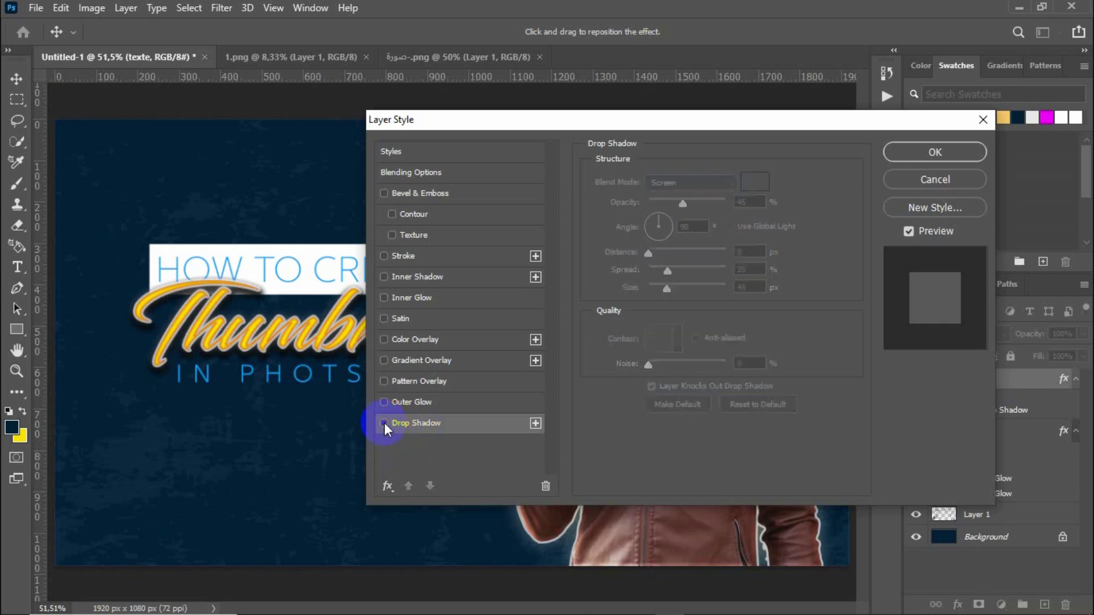
{"action": "left_click", "coordinate": [690, 183]}
{"action": "left_click", "coordinate": [672, 373]}
{"action": "type", "text": "15"}
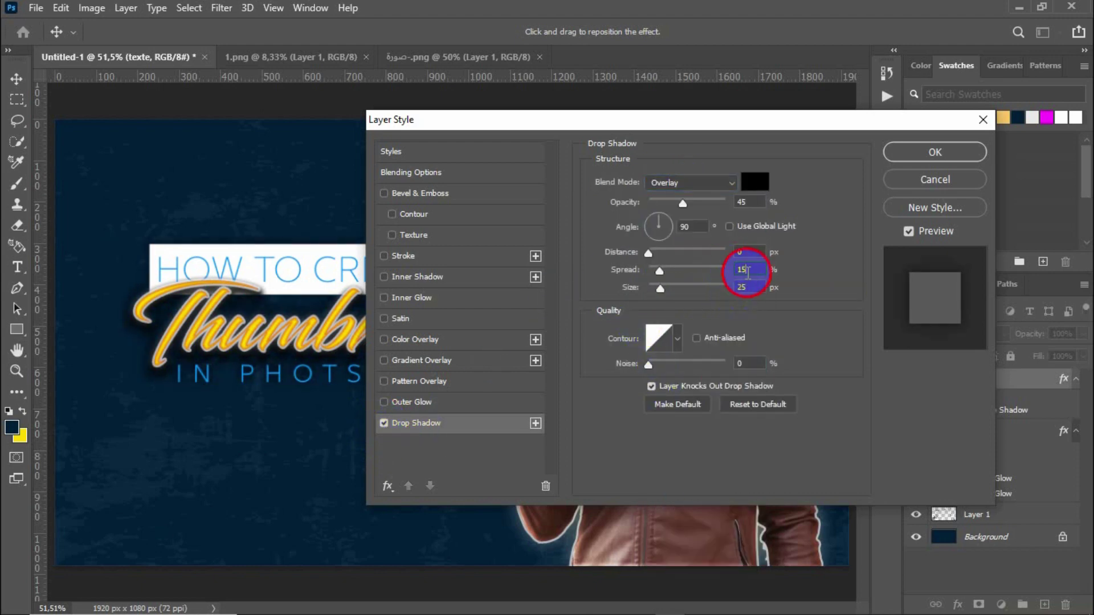
{"action": "double_click", "coordinate": [739, 269]}
{"action": "type", "text": "525"}
{"action": "left_click", "coordinate": [742, 287]}
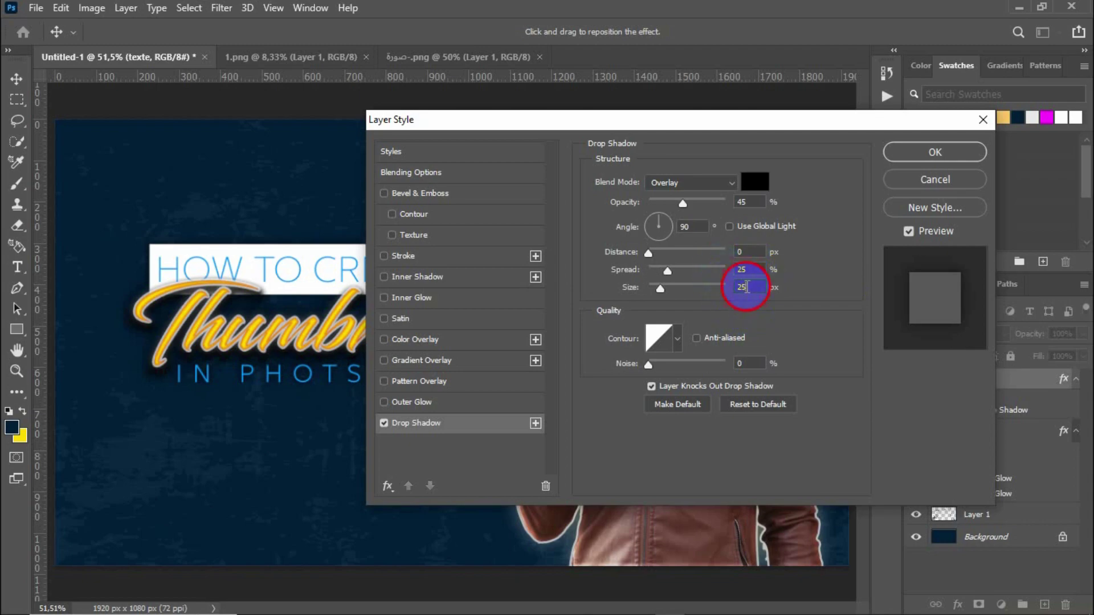
{"action": "type", "text": "30"}
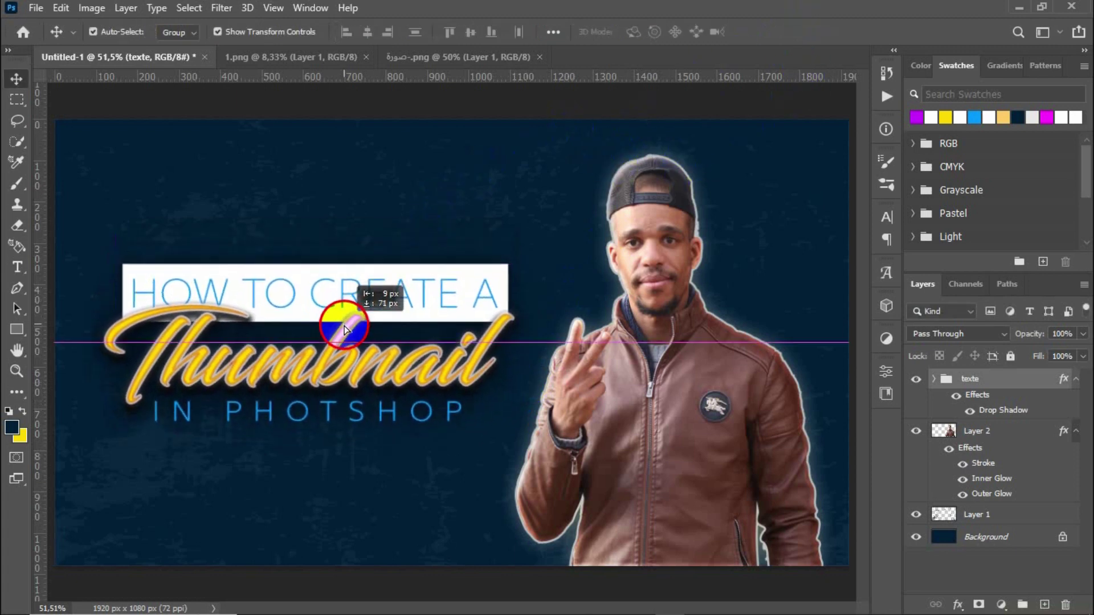
- Move the texte group down and left, then add a new empty layer
{"action": "left_click_drag", "start_coordinate": [349, 307], "coordinate": [340, 326]}
{"action": "left_click", "coordinate": [441, 183]}
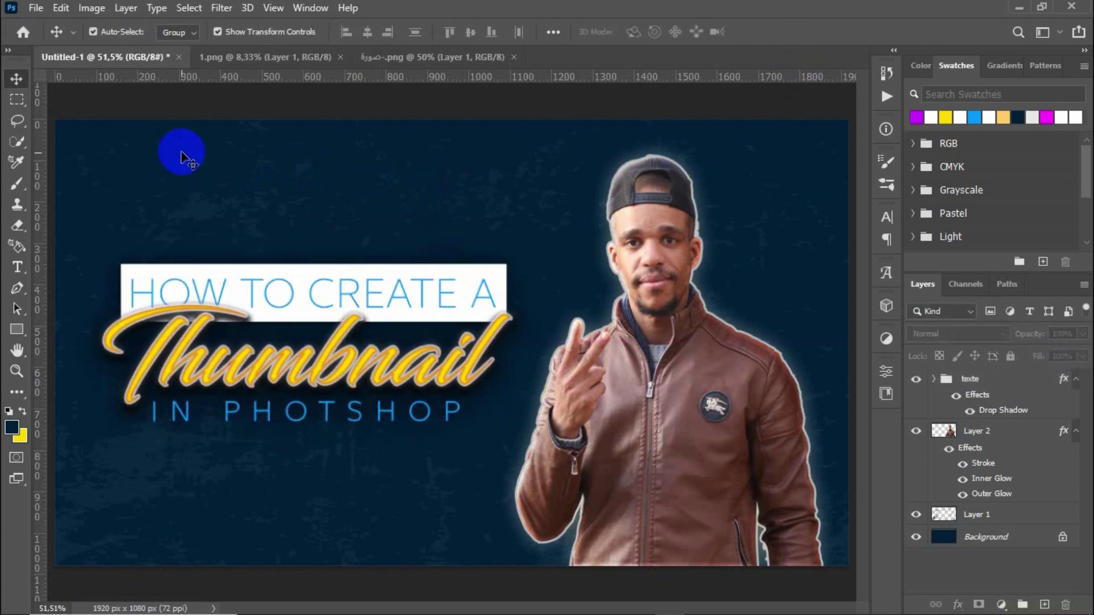
{"action": "left_click", "coordinate": [1075, 431]}
{"action": "left_click", "coordinate": [1044, 604]}
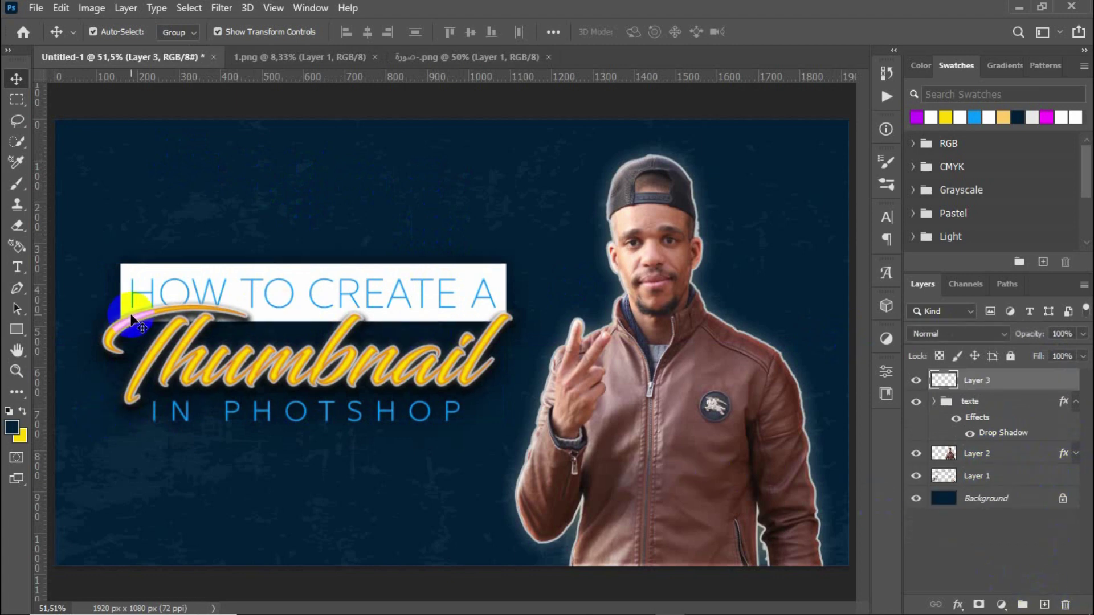
- Paint a soft purple glow over the title with a 500 px brush, setting white as secondary colour
{"action": "key", "text": "x"}
{"action": "left_click", "coordinate": [916, 116]}
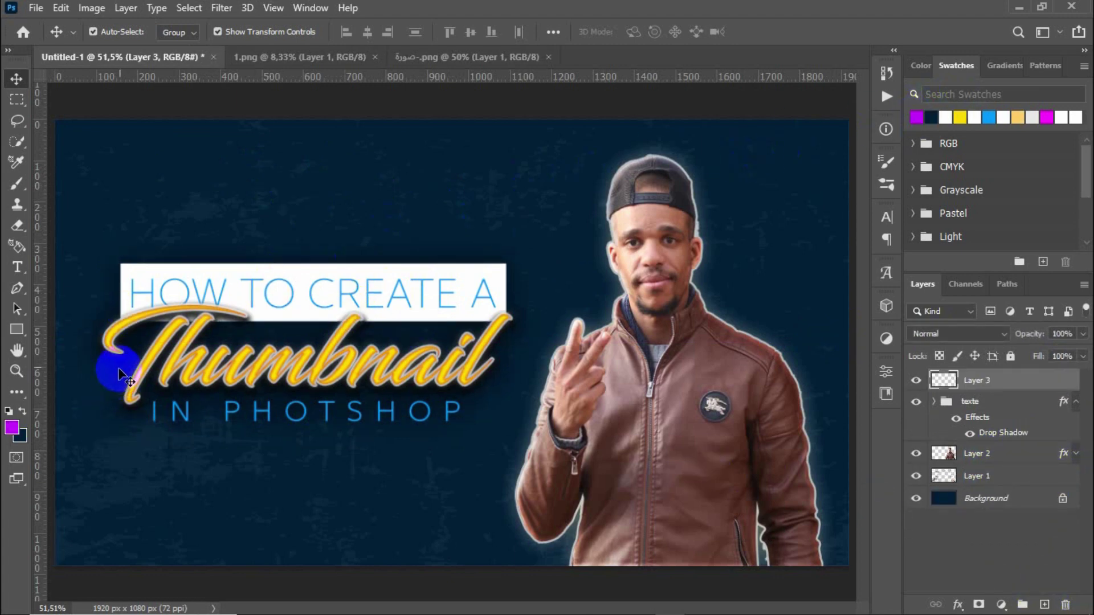
{"action": "key", "text": "b"}
{"action": "key", "text": "bracketright"}
{"action": "key", "text": "bracketright"}
{"action": "key", "text": "bracketright"}
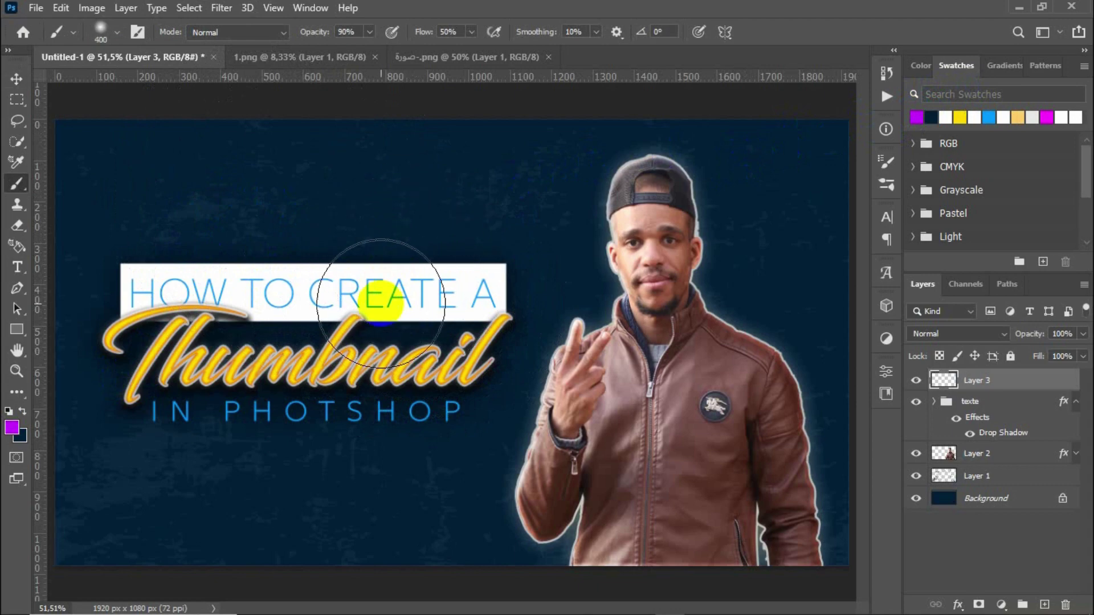
{"action": "left_click", "coordinate": [376, 297]}
{"action": "type", "text": "100"}
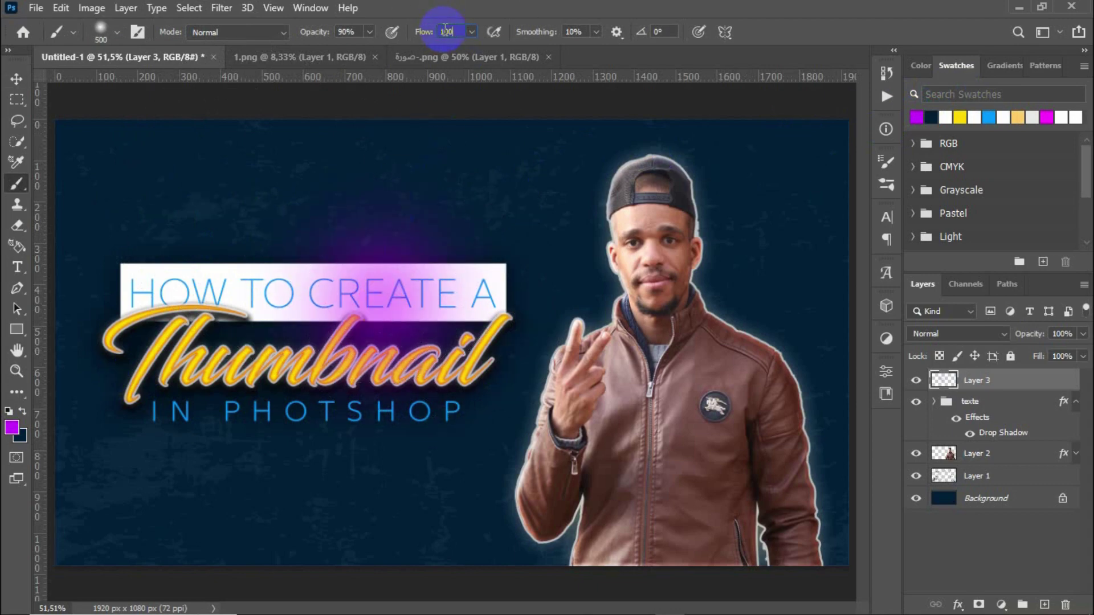
{"action": "left_click", "coordinate": [392, 250]}
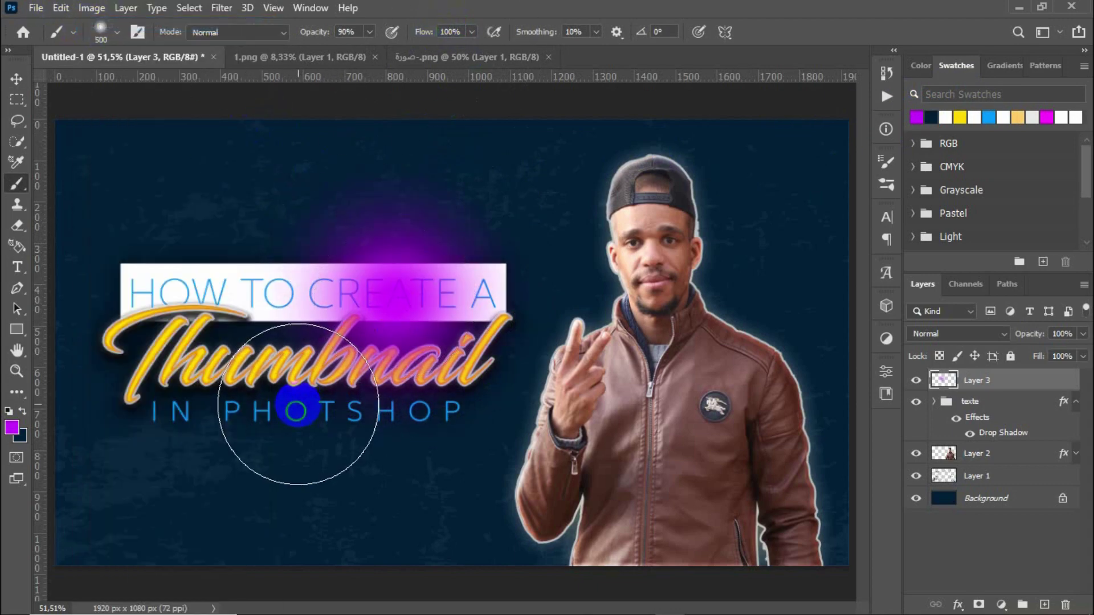
{"action": "left_click", "coordinate": [20, 436]}
{"action": "left_click", "coordinate": [667, 258]}
{"action": "left_click", "coordinate": [977, 208]}
{"action": "key", "text": "bracketleft"}
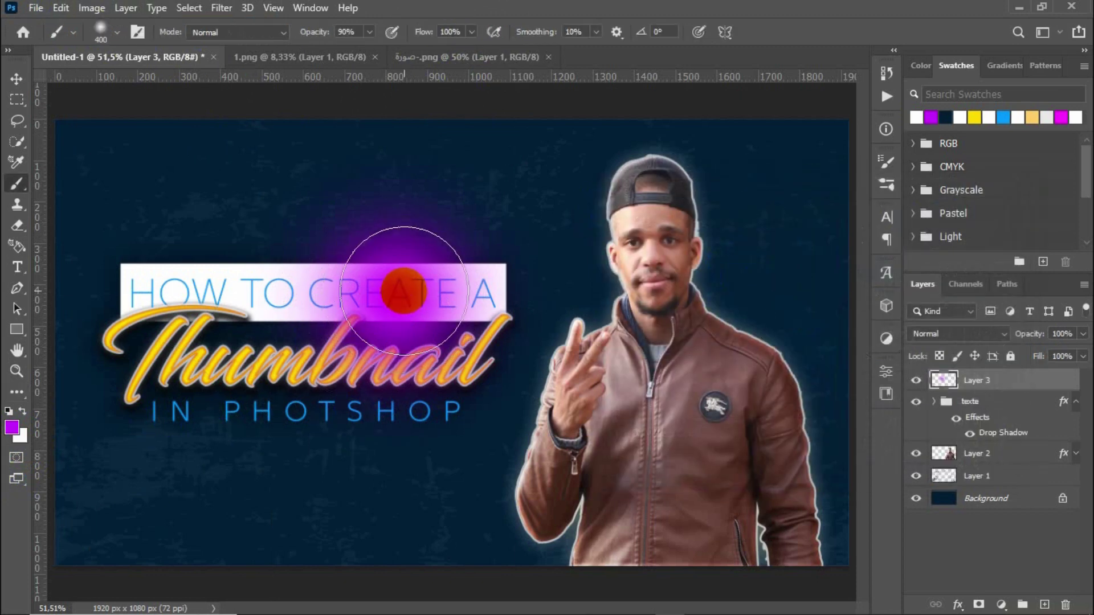
- Copy the purple glow, then squash Layer 3 into a thin Screen-blended line below the subtitle
{"action": "key", "text": "v"}
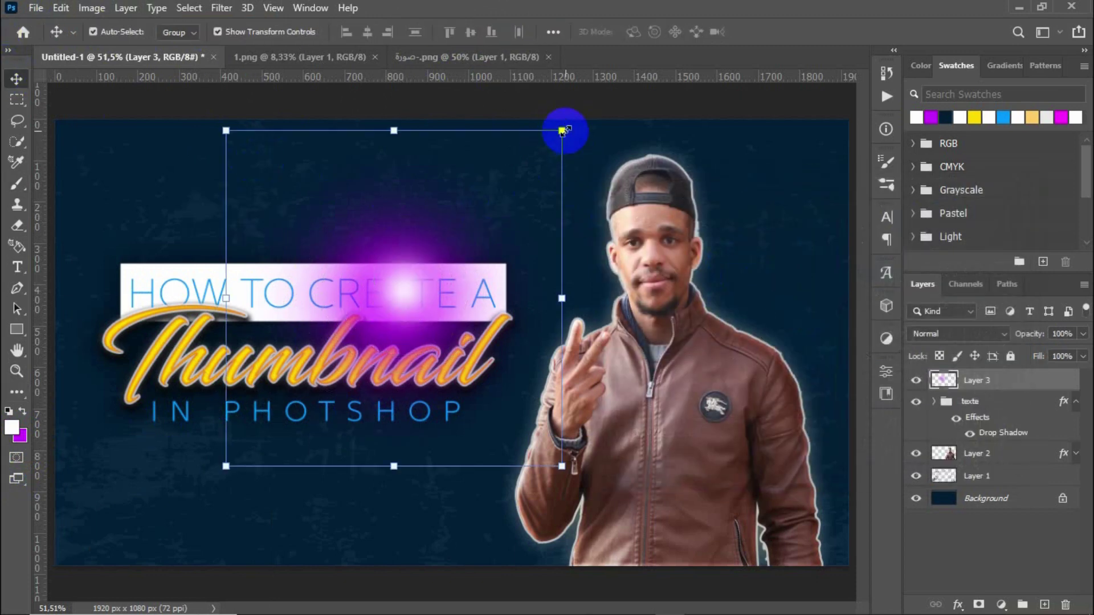
{"action": "left_click_drag", "start_coordinate": [403, 291], "coordinate": [777, 169]}
{"action": "left_click", "coordinate": [342, 285]}
{"action": "left_click_drag", "start_coordinate": [334, 139], "coordinate": [342, 464]}
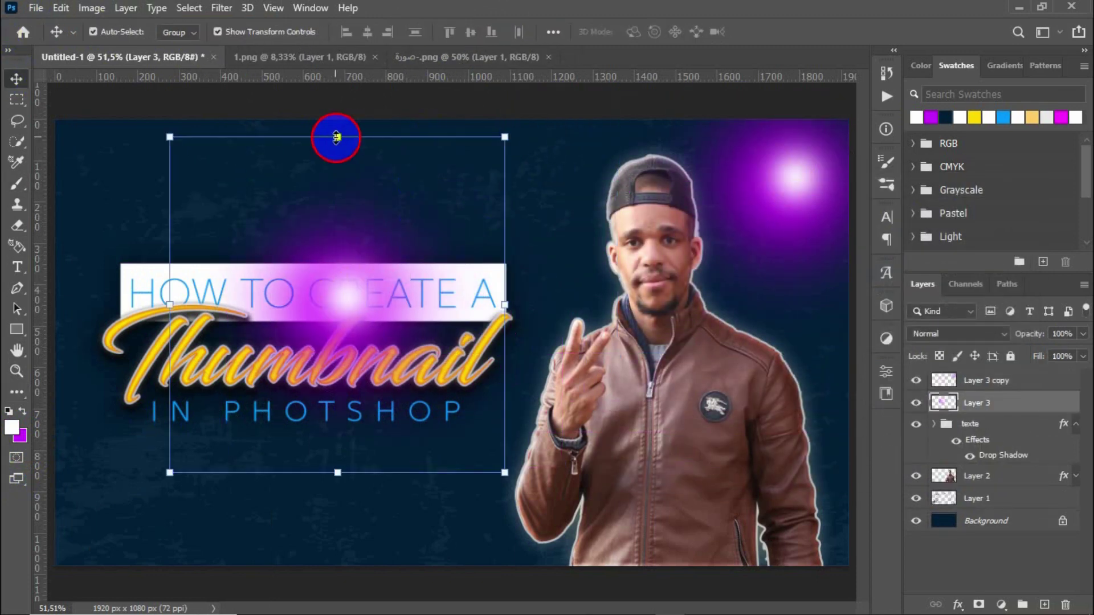
{"action": "left_click", "coordinate": [958, 333]}
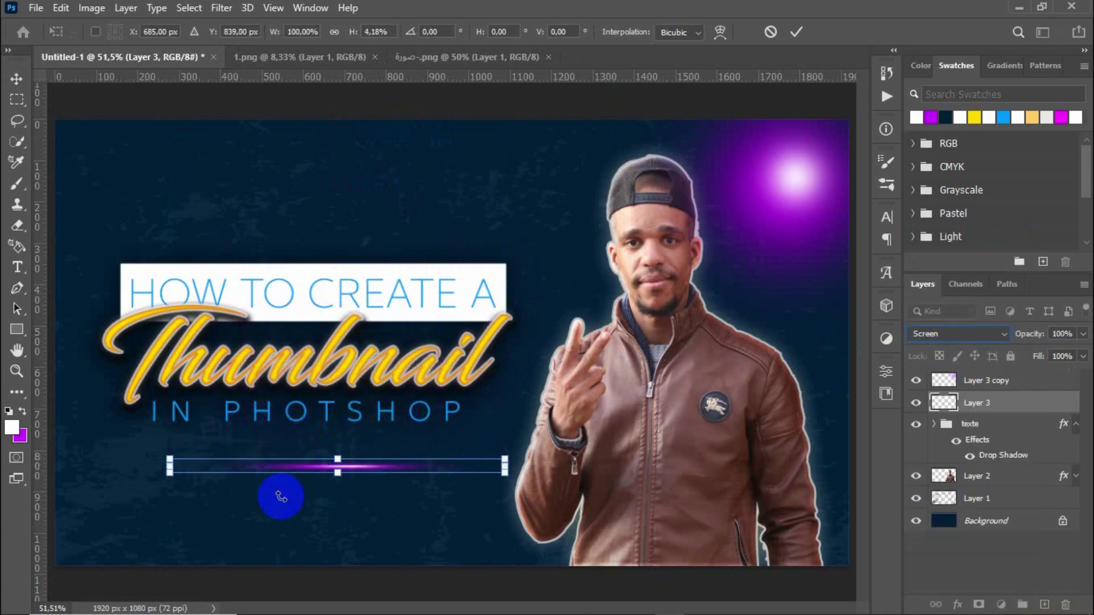
{"action": "key", "text": "Return"}
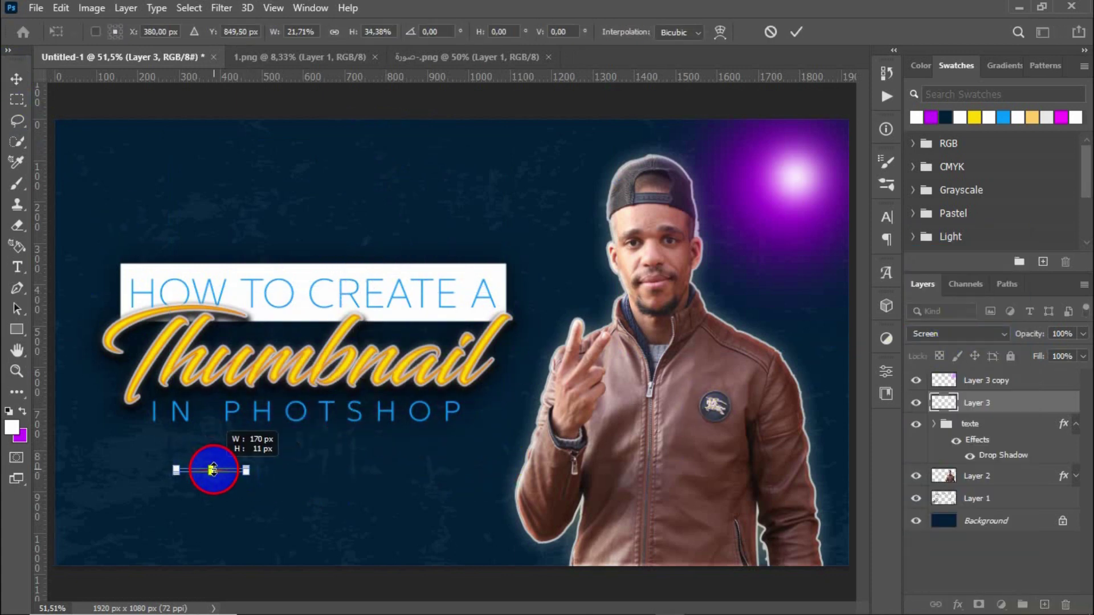
- Resize and reposition the glow line so it sits under HOW TO
{"action": "mouse_move", "coordinate": [418, 466]}
{"action": "left_mouse_down"}
{"action": "mouse_move", "coordinate": [253, 463]}
{"action": "mouse_move", "coordinate": [295, 469]}
{"action": "mouse_move", "coordinate": [197, 307]}
{"action": "left_mouse_up"}
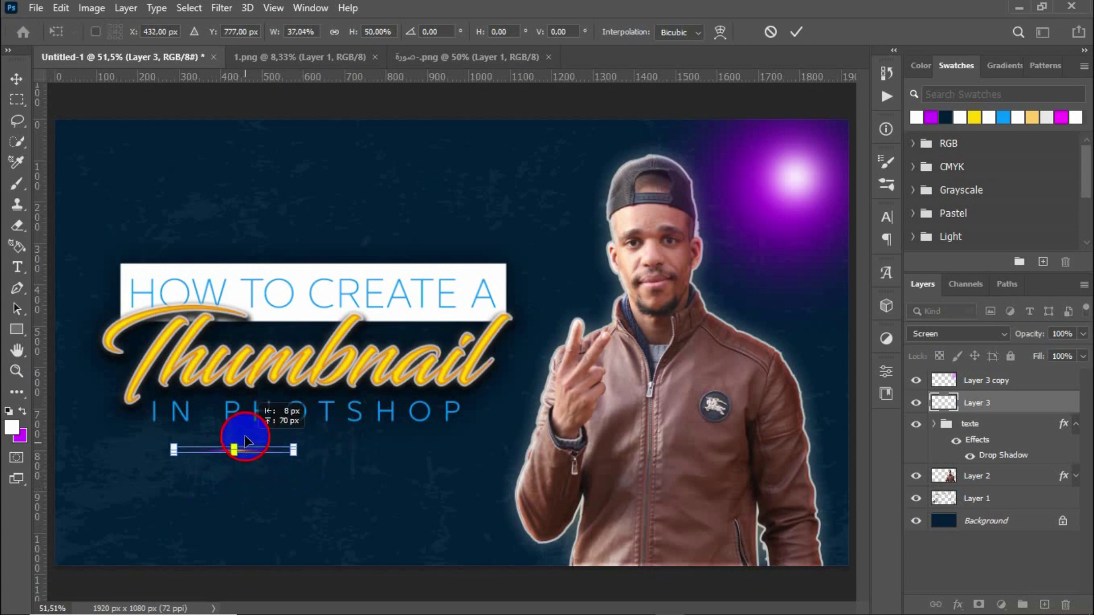
{"action": "key", "text": "Return"}
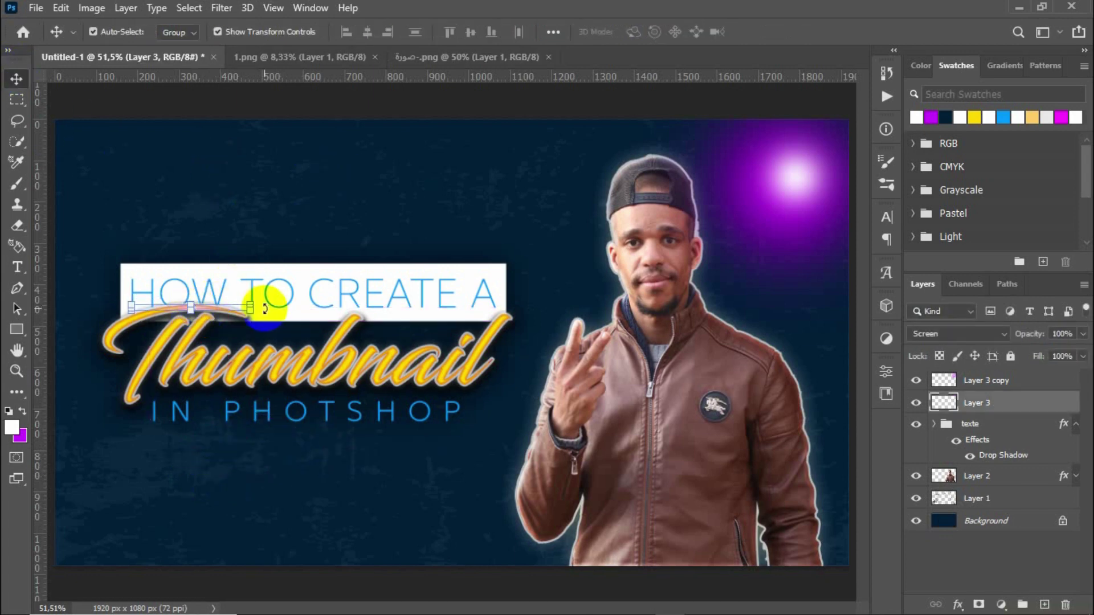
{"action": "key", "text": "ctrl+t"}
{"action": "mouse_move", "coordinate": [190, 312]}
{"action": "left_mouse_down"}
{"action": "mouse_move", "coordinate": [190, 322]}
{"action": "mouse_move", "coordinate": [90, 317]}
{"action": "left_mouse_up"}
{"action": "left_click_drag", "start_coordinate": [180, 307], "coordinate": [181, 307]}
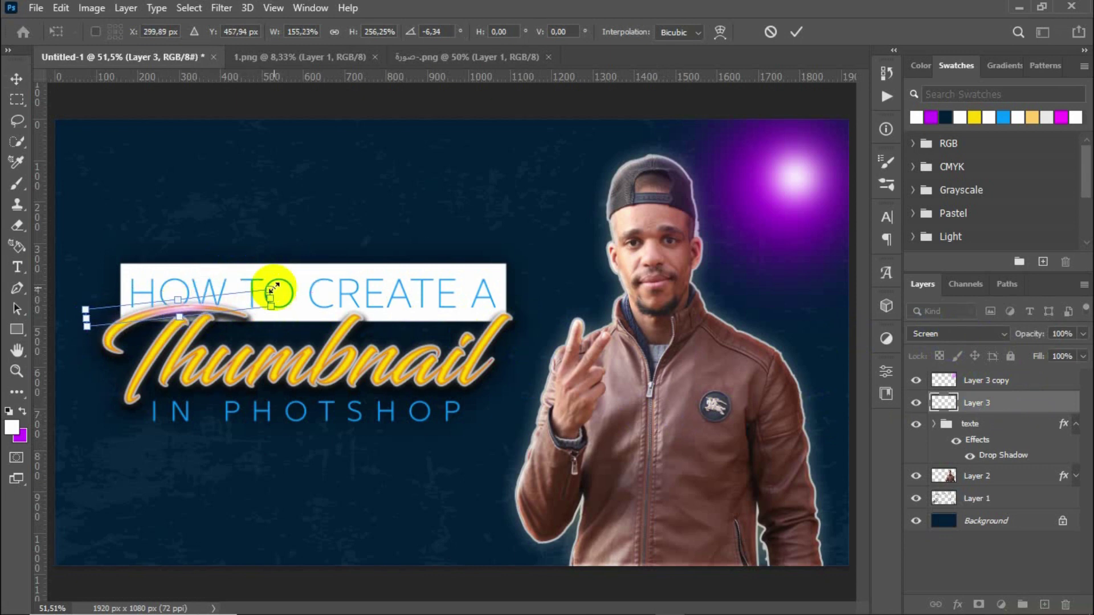
{"action": "key", "text": "Return"}
- Stretch the glow line toward the title start and warp it into a downward curve
{"action": "key", "text": "ctrl+t"}
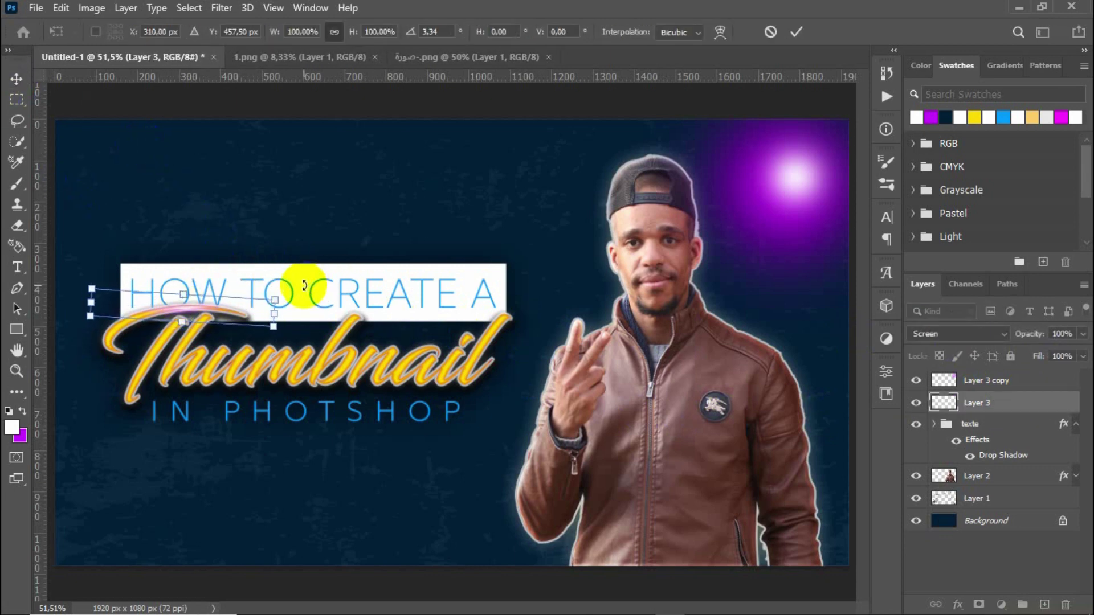
{"action": "mouse_move", "coordinate": [87, 298]}
{"action": "left_mouse_down"}
{"action": "mouse_move", "coordinate": [71, 296]}
{"action": "mouse_move", "coordinate": [70, 307]}
{"action": "left_mouse_up"}
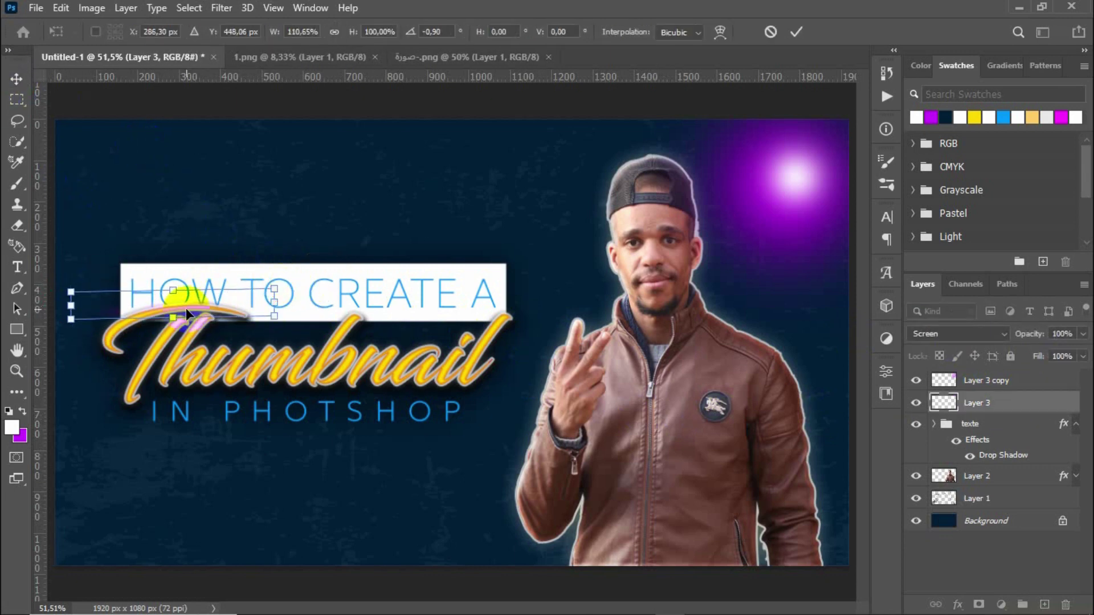
{"action": "left_click_drag", "start_coordinate": [172, 317], "coordinate": [172, 320]}
{"action": "left_click", "coordinate": [720, 32]}
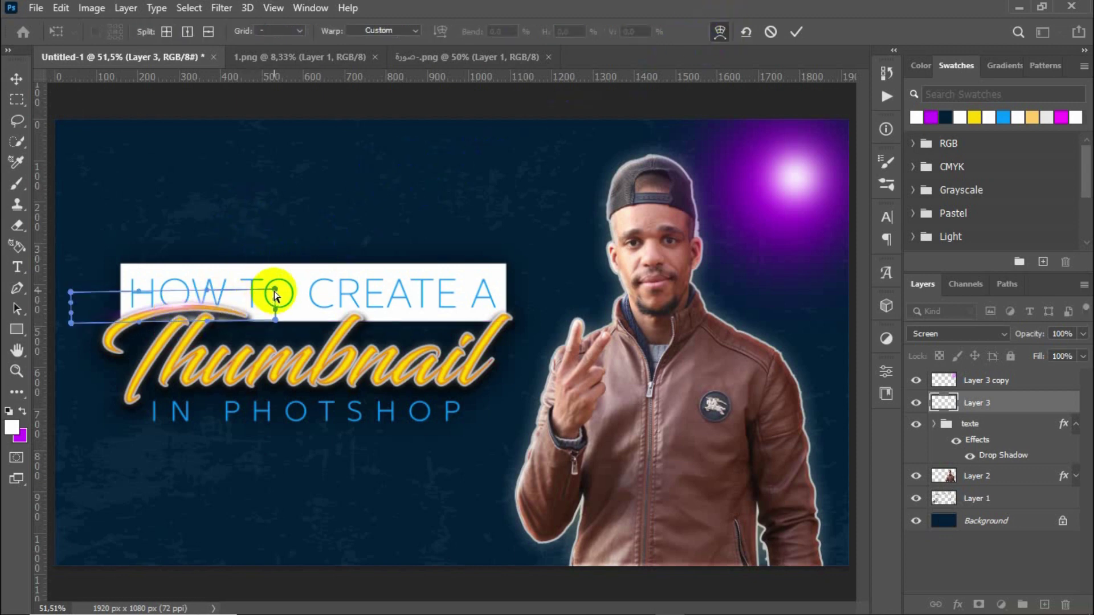
{"action": "mouse_move", "coordinate": [275, 289]}
{"action": "left_mouse_down"}
{"action": "mouse_move", "coordinate": [279, 312]}
{"action": "mouse_move", "coordinate": [102, 314]}
{"action": "left_mouse_up"}
{"action": "left_click", "coordinate": [181, 114]}
- Duplicate the glow over the title as a thin line blended with Linear Dodge (Add)
{"action": "left_click_drag", "start_coordinate": [799, 192], "coordinate": [403, 194]}
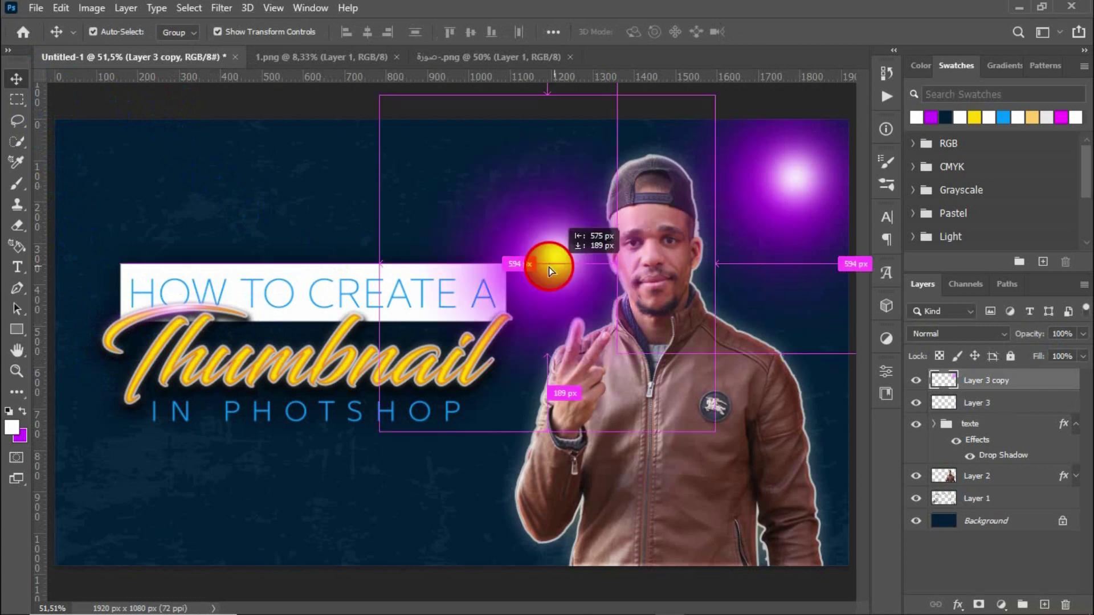
{"action": "key", "text": "ctrl+t"}
{"action": "mouse_move", "coordinate": [569, 214]}
{"action": "left_mouse_down"}
{"action": "mouse_move", "coordinate": [338, 225]}
{"action": "mouse_move", "coordinate": [247, 214]}
{"action": "mouse_move", "coordinate": [378, 176]}
{"action": "mouse_move", "coordinate": [415, 214]}
{"action": "mouse_move", "coordinate": [341, 333]}
{"action": "left_mouse_up"}
{"action": "left_click", "coordinate": [957, 333]}
{"action": "left_click", "coordinate": [956, 372]}
- Shorten the thin glow line and place it on a Thumbnail letter stroke
{"action": "left_click_drag", "start_coordinate": [430, 206], "coordinate": [378, 275]}
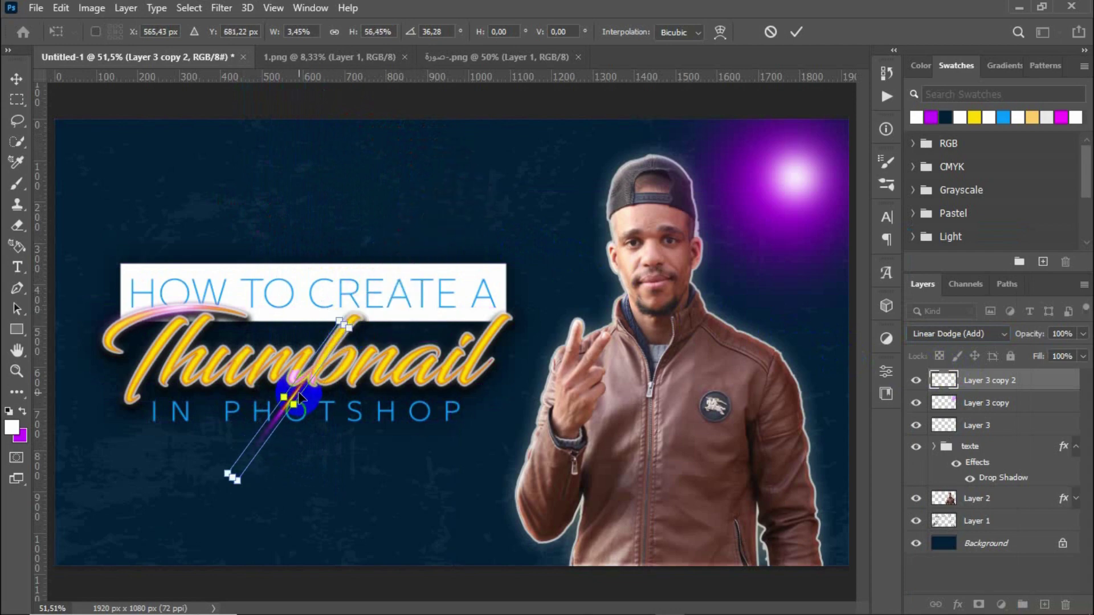
{"action": "key", "text": "ctrl+plus"}
{"action": "key", "text": "ctrl+plus"}
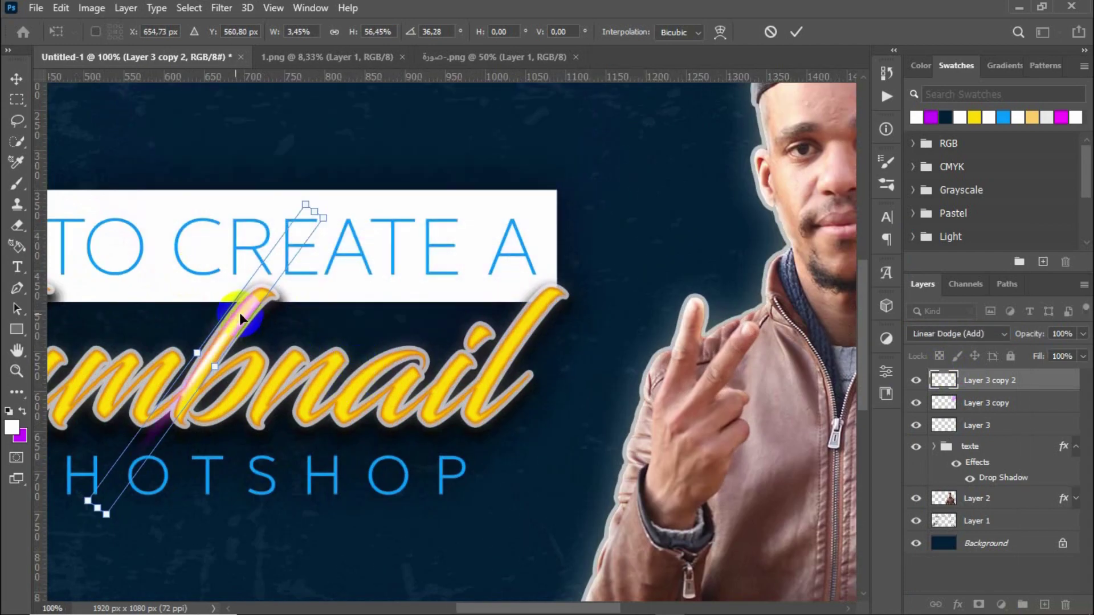
{"action": "left_click_drag", "start_coordinate": [305, 215], "coordinate": [225, 337]}
{"action": "mouse_move", "coordinate": [167, 366]}
{"action": "left_mouse_down"}
{"action": "mouse_move", "coordinate": [183, 393]}
{"action": "mouse_move", "coordinate": [225, 332]}
{"action": "mouse_move", "coordinate": [494, 354]}
{"action": "mouse_move", "coordinate": [457, 361]}
{"action": "left_mouse_up"}
{"action": "left_click", "coordinate": [796, 32]}
- Duplicate the glow line onto the h of Thumbnail
{"action": "scroll", "coordinate": [457, 361], "scroll_direction": "left", "scroll_amount": 5}
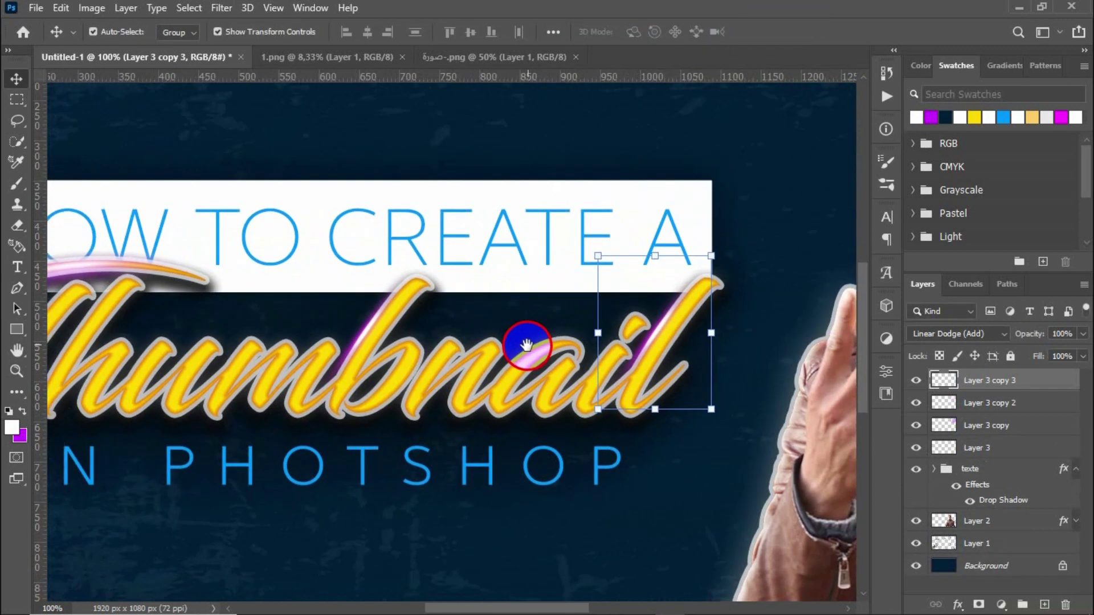
{"action": "mouse_move", "coordinate": [373, 320]}
{"action": "left_mouse_down"}
{"action": "mouse_move", "coordinate": [89, 330]}
{"action": "mouse_move", "coordinate": [147, 239]}
{"action": "mouse_move", "coordinate": [147, 284]}
{"action": "left_mouse_up"}
{"action": "key", "text": "ctrl+t"}
{"action": "left_click", "coordinate": [89, 340]}
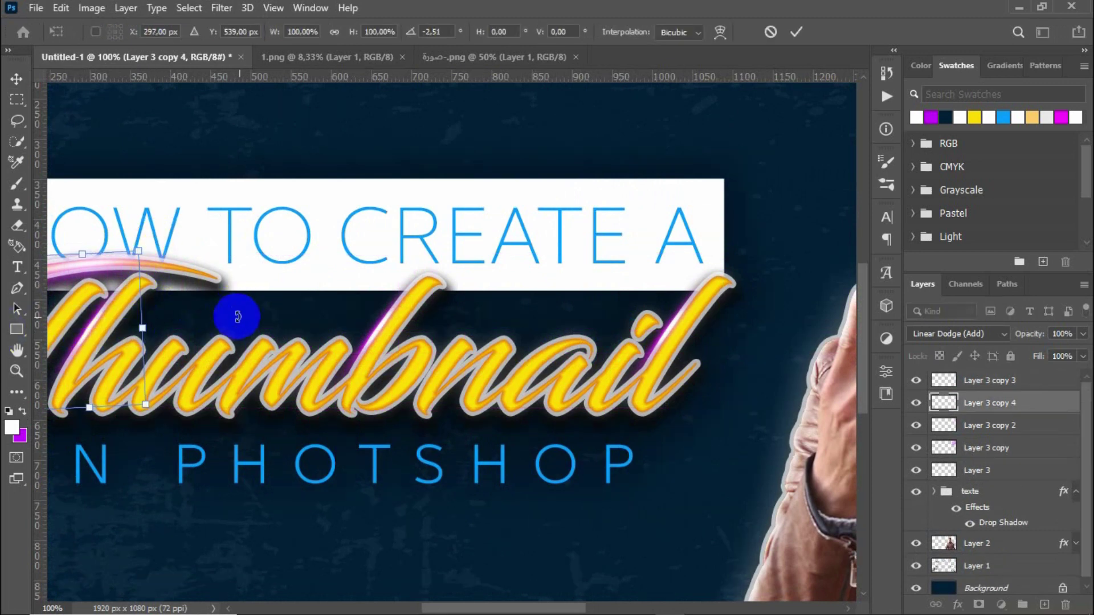
{"action": "key", "text": "Return"}
- Add a glow copy on the letter b, warped to follow its stroke
{"action": "mouse_move", "coordinate": [183, 334]}
{"action": "left_mouse_down"}
{"action": "mouse_move", "coordinate": [429, 368]}
{"action": "mouse_move", "coordinate": [485, 288]}
{"action": "mouse_move", "coordinate": [485, 327]}
{"action": "left_mouse_up"}
{"action": "key", "text": "ctrl+j"}
{"action": "key", "text": "ctrl+t"}
{"action": "left_click_drag", "start_coordinate": [392, 425], "coordinate": [406, 427]}
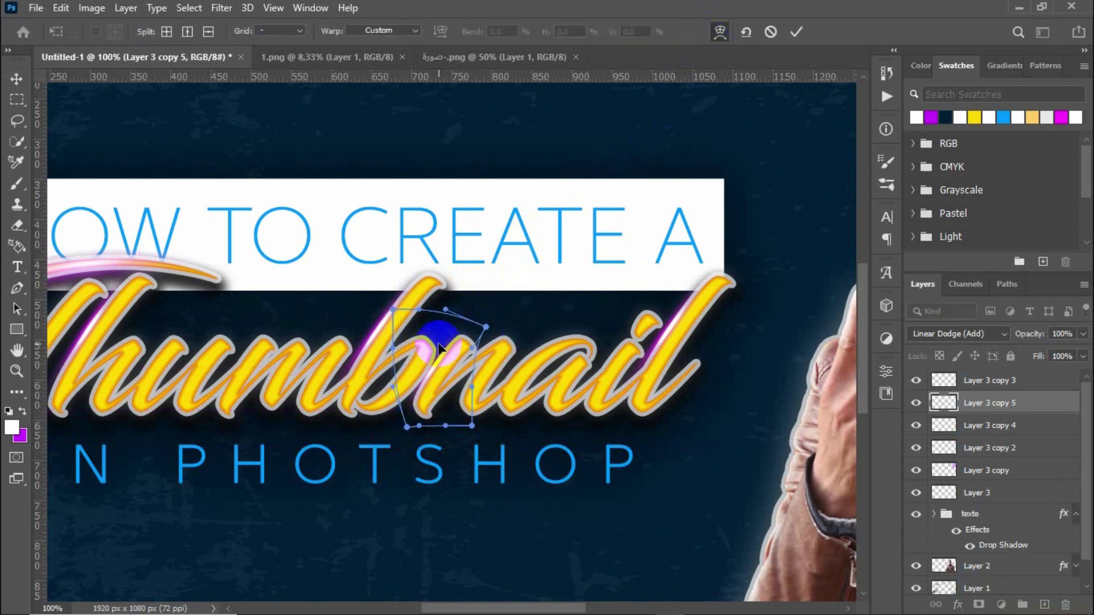
{"action": "left_click", "coordinate": [796, 32]}
- Add another glow copy to the right, warped to follow the letter's curve
{"action": "left_click_drag", "start_coordinate": [458, 367], "coordinate": [518, 370]}
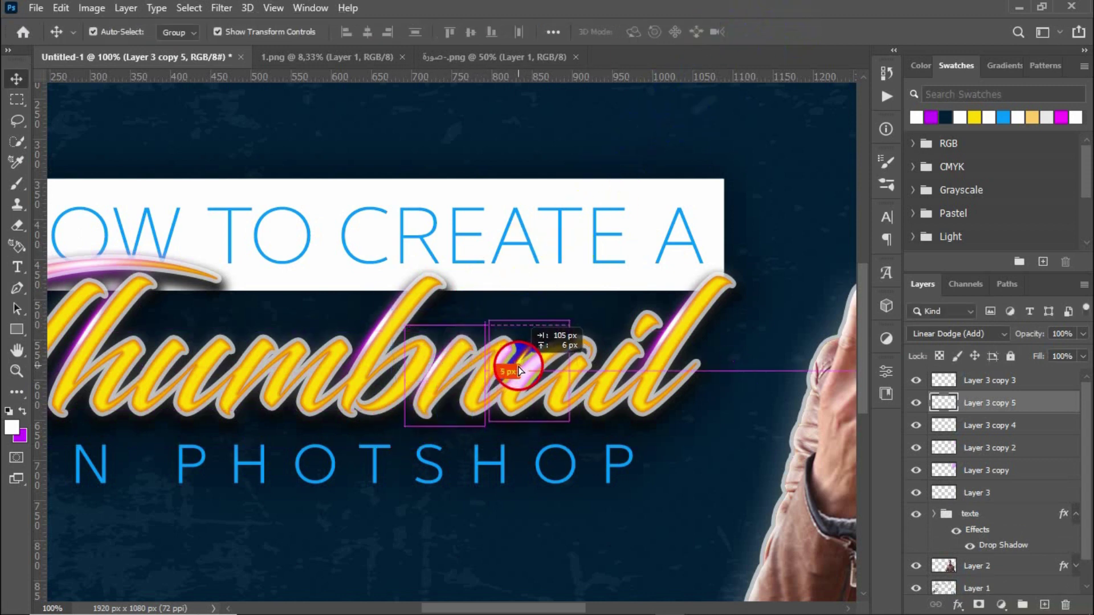
{"action": "key", "text": "ctrl+j"}
{"action": "key", "text": "ctrl+t"}
{"action": "left_click", "coordinate": [719, 31]}
{"action": "left_click_drag", "start_coordinate": [571, 321], "coordinate": [652, 356]}
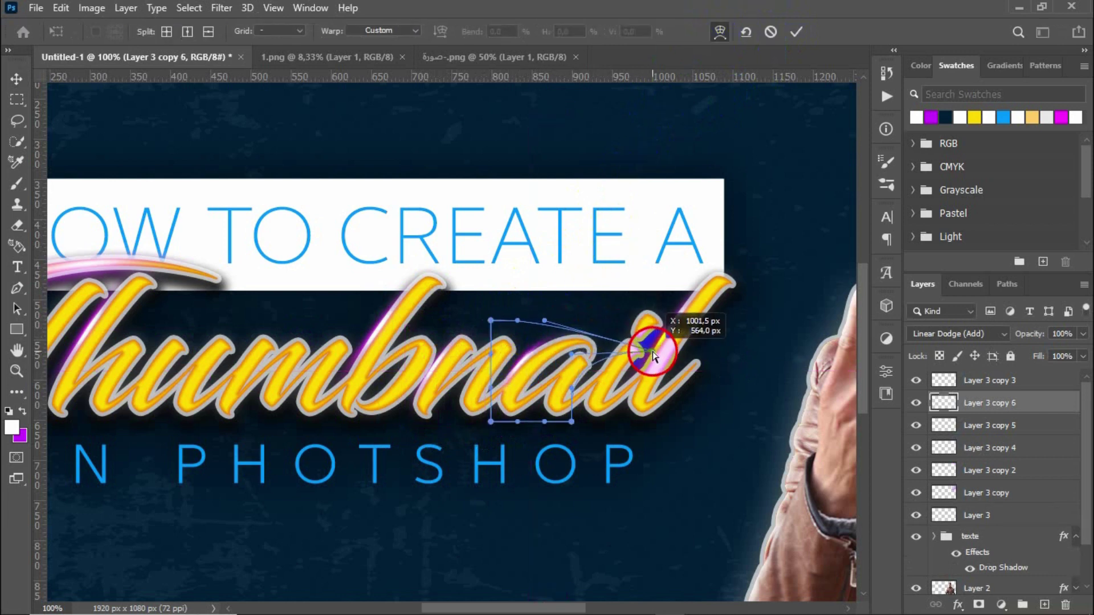
{"action": "mouse_move", "coordinate": [618, 312]}
{"action": "left_mouse_down"}
{"action": "mouse_move", "coordinate": [529, 354]}
{"action": "mouse_move", "coordinate": [592, 318]}
{"action": "left_mouse_up"}
{"action": "left_click", "coordinate": [795, 31]}
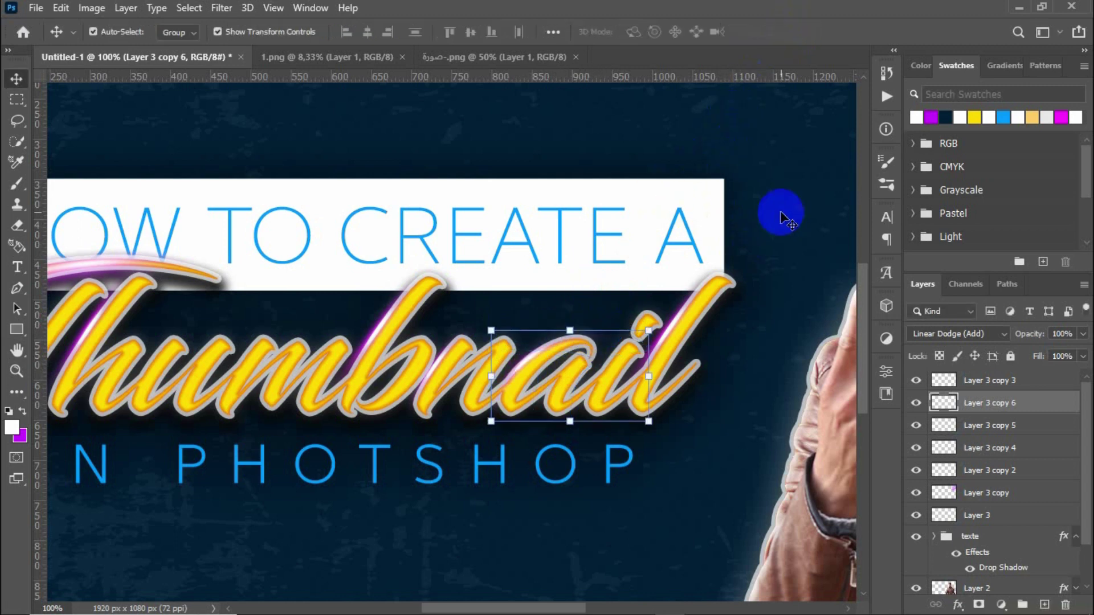
{"action": "left_click", "coordinate": [781, 213]}
- Add resized and rotated glow copies over the m, h and u
{"action": "mouse_move", "coordinate": [681, 348]}
{"action": "left_mouse_down"}
{"action": "mouse_move", "coordinate": [388, 350]}
{"action": "mouse_move", "coordinate": [408, 319]}
{"action": "mouse_move", "coordinate": [258, 363]}
{"action": "mouse_move", "coordinate": [288, 326]}
{"action": "left_mouse_up"}
{"action": "key", "text": "ctrl+alt+t"}
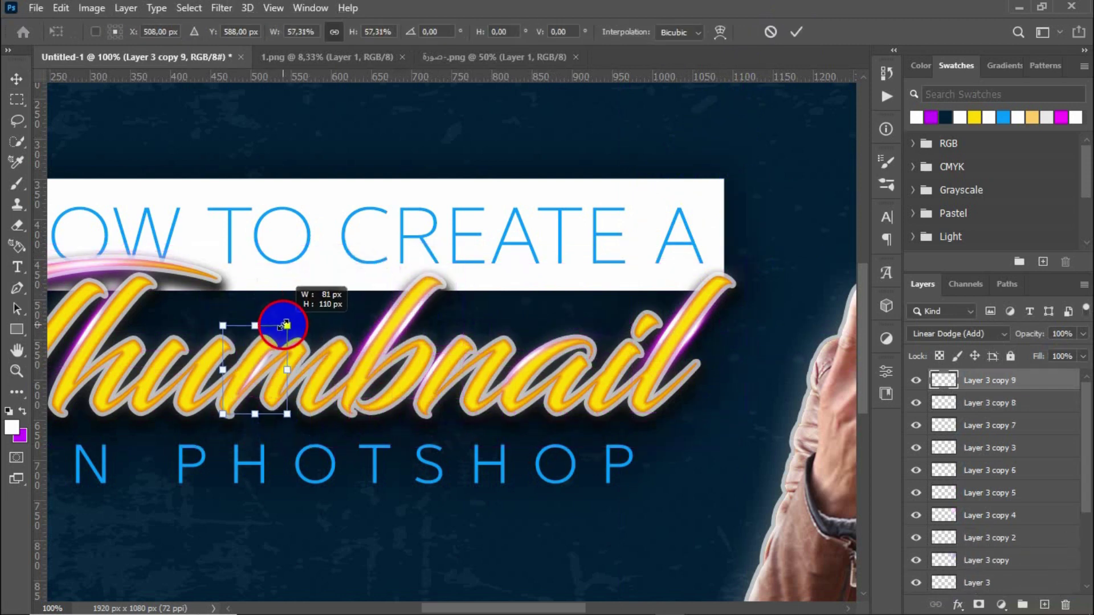
{"action": "mouse_move", "coordinate": [342, 258]}
{"action": "left_mouse_down"}
{"action": "mouse_move", "coordinate": [289, 328]}
{"action": "mouse_move", "coordinate": [305, 308]}
{"action": "left_mouse_up"}
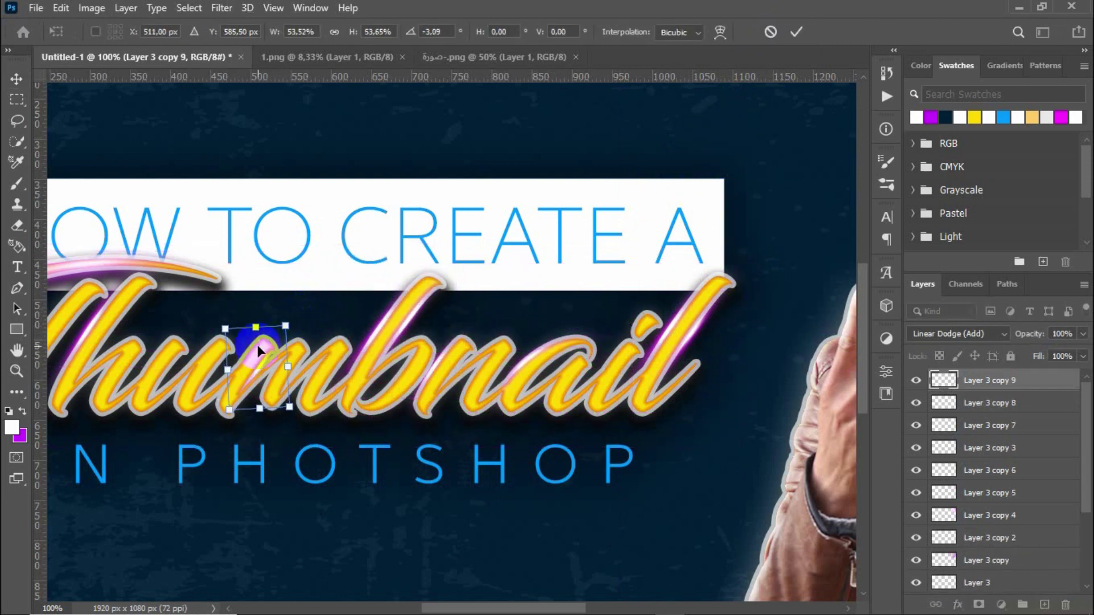
{"action": "left_click", "coordinate": [796, 32]}
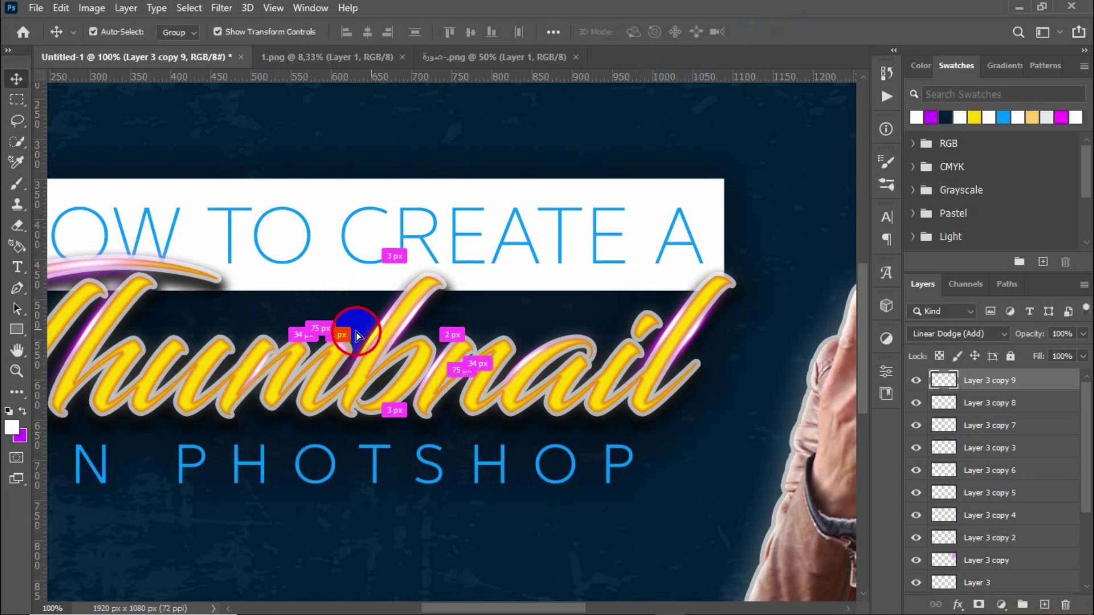
{"action": "mouse_move", "coordinate": [364, 330]}
{"action": "left_mouse_down"}
{"action": "mouse_move", "coordinate": [222, 342]}
{"action": "mouse_move", "coordinate": [245, 348]}
{"action": "left_mouse_up"}
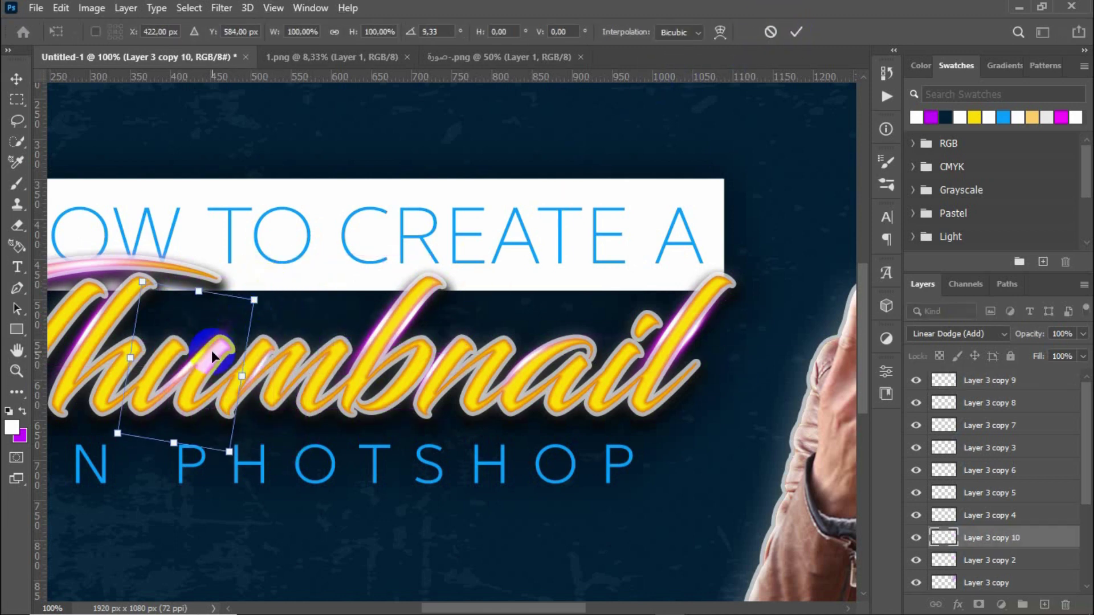
{"action": "left_click_drag", "start_coordinate": [242, 316], "coordinate": [331, 177]}
{"action": "left_click", "coordinate": [797, 32]}
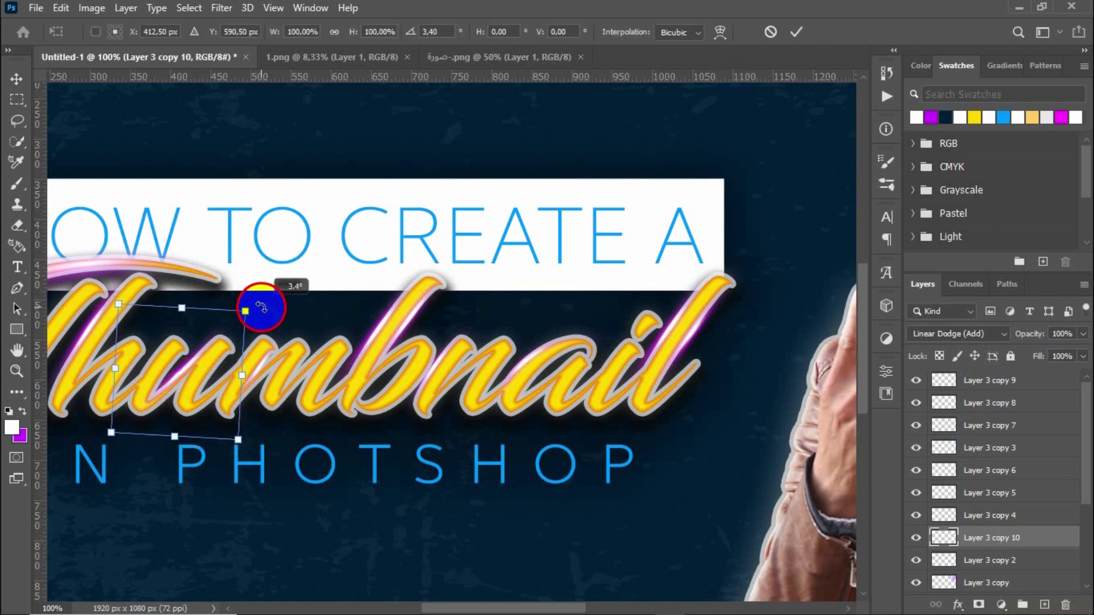
{"action": "left_click", "coordinate": [676, 122]}
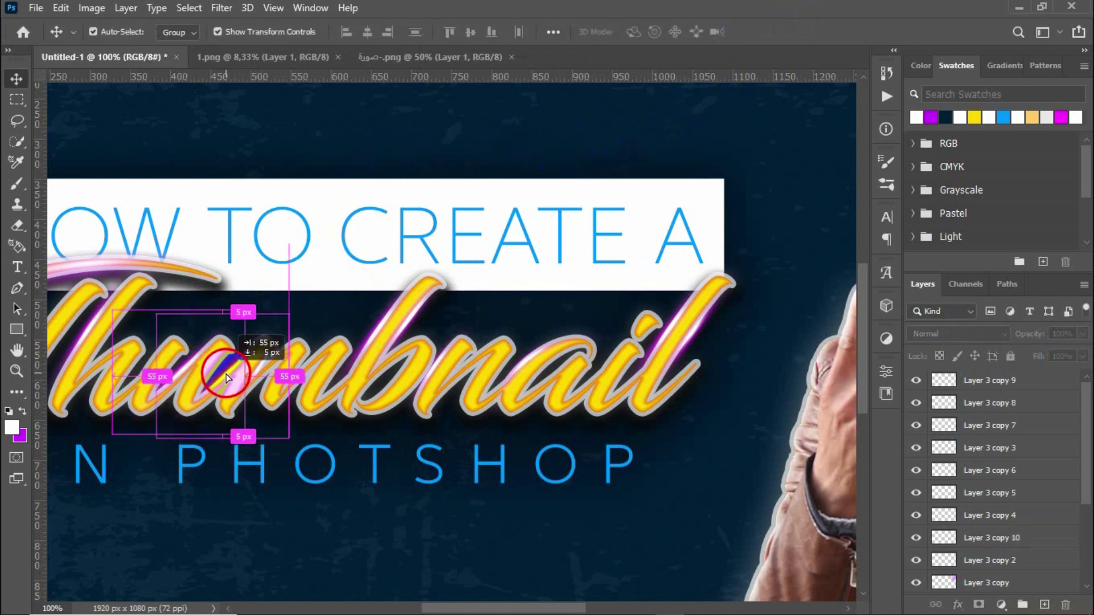
- Duplicate a glow slightly to the right and tilt it
{"action": "left_click_drag", "start_coordinate": [195, 373], "coordinate": [228, 376]}
{"action": "key", "text": "ctrl+t"}
{"action": "left_click_drag", "start_coordinate": [302, 311], "coordinate": [302, 306]}
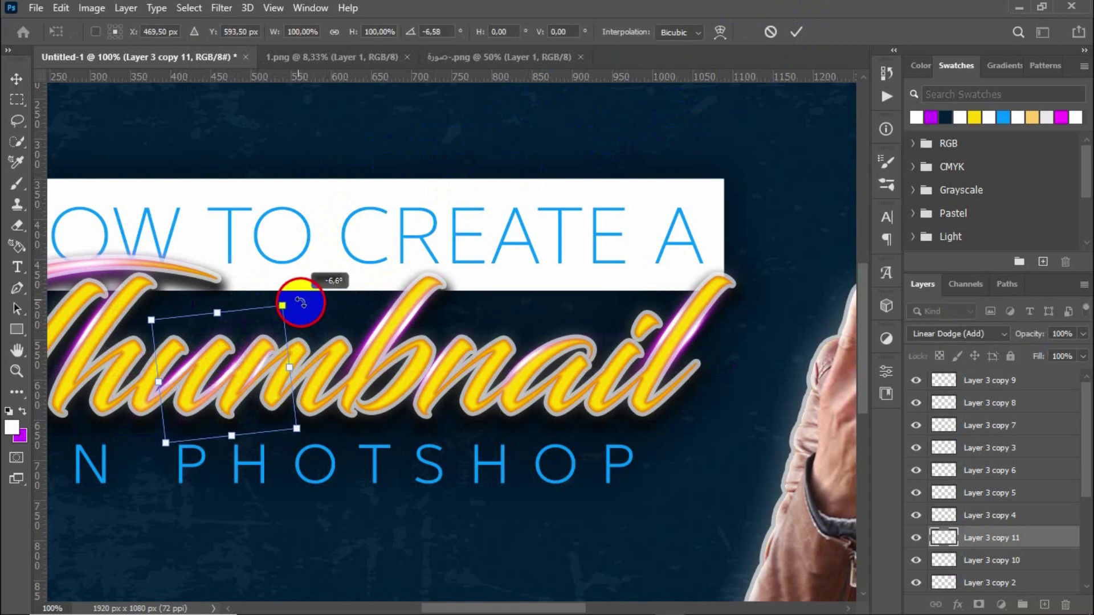
{"action": "key", "text": "Return"}
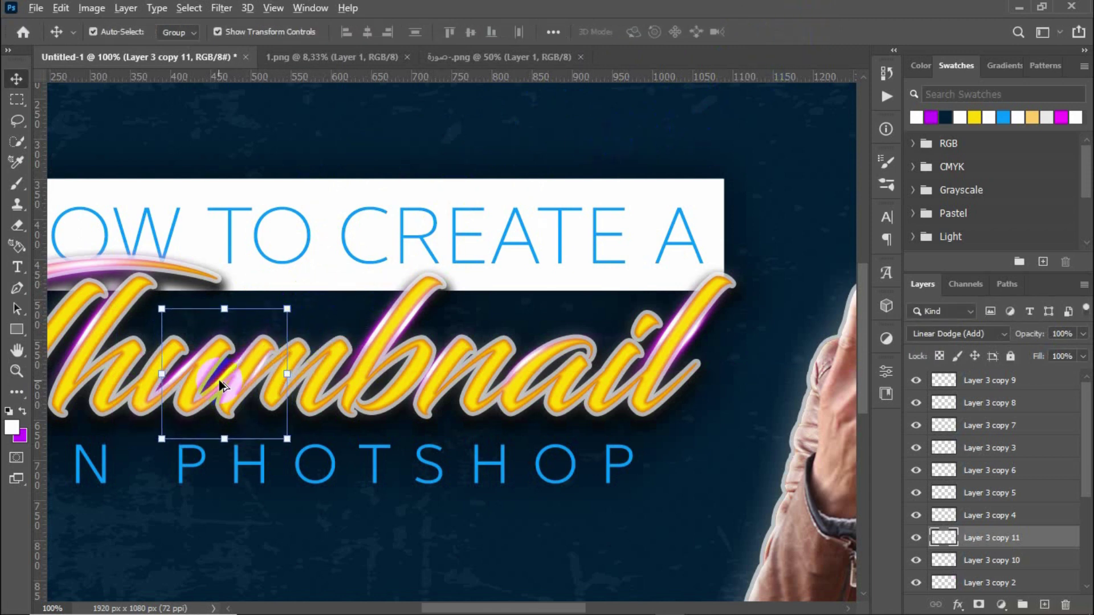
- Add a shrunken, warped glow copy on 'humbnail' and fit the image on screen
{"action": "left_click_drag", "start_coordinate": [237, 354], "coordinate": [327, 343]}
{"action": "key", "text": "ctrl+t"}
{"action": "left_click_drag", "start_coordinate": [370, 297], "coordinate": [356, 316]}
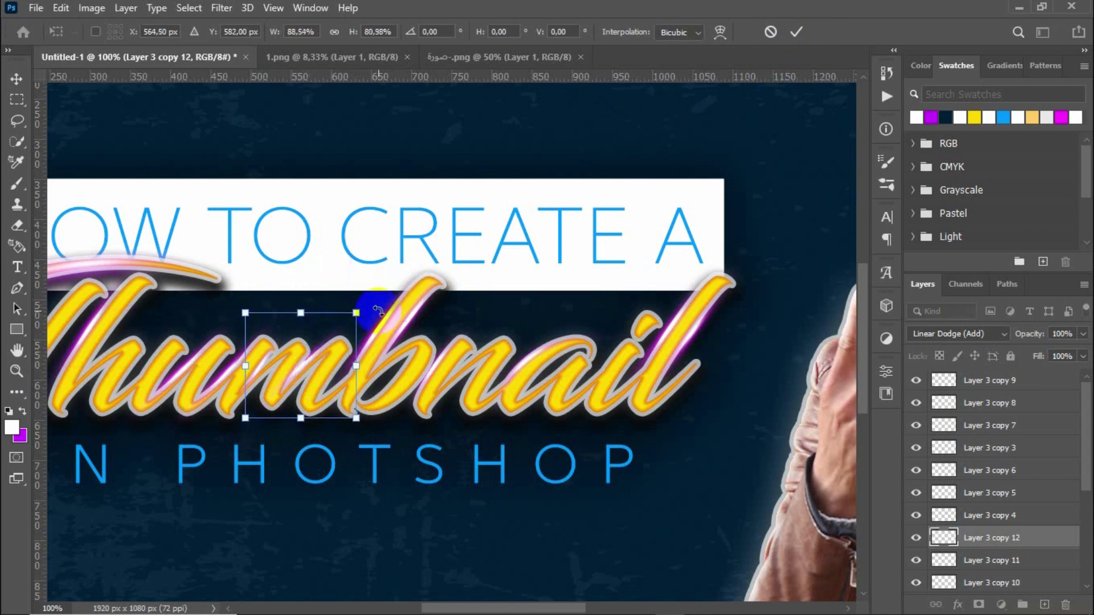
{"action": "mouse_move", "coordinate": [365, 318]}
{"action": "left_mouse_down"}
{"action": "mouse_move", "coordinate": [323, 322]}
{"action": "mouse_move", "coordinate": [355, 293]}
{"action": "left_mouse_up"}
{"action": "left_click_drag", "start_coordinate": [245, 418], "coordinate": [256, 426]}
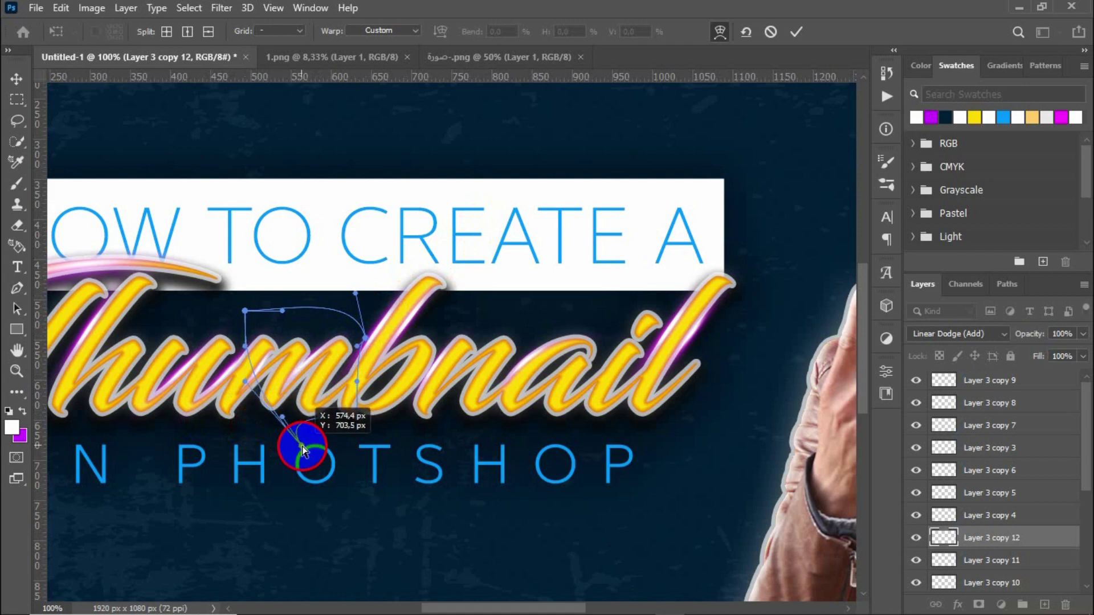
{"action": "left_click", "coordinate": [795, 33]}
{"action": "key", "text": "ctrl+0"}
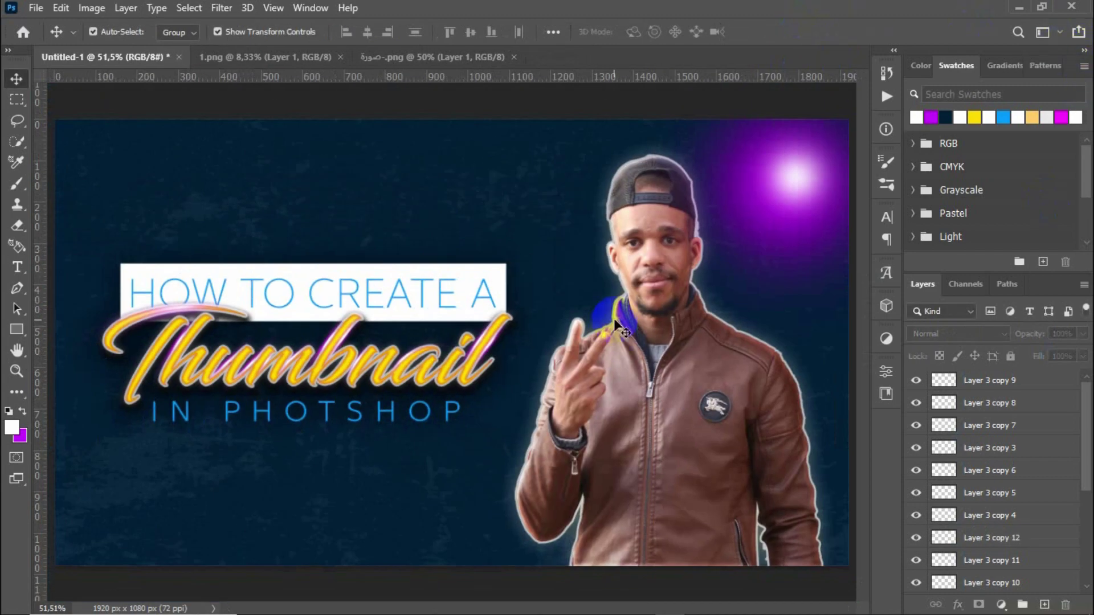
- Duplicate the glow onto the T, stretching its top upward
{"action": "left_click_drag", "start_coordinate": [149, 360], "coordinate": [147, 358]}
{"action": "key", "text": "ctrl+t"}
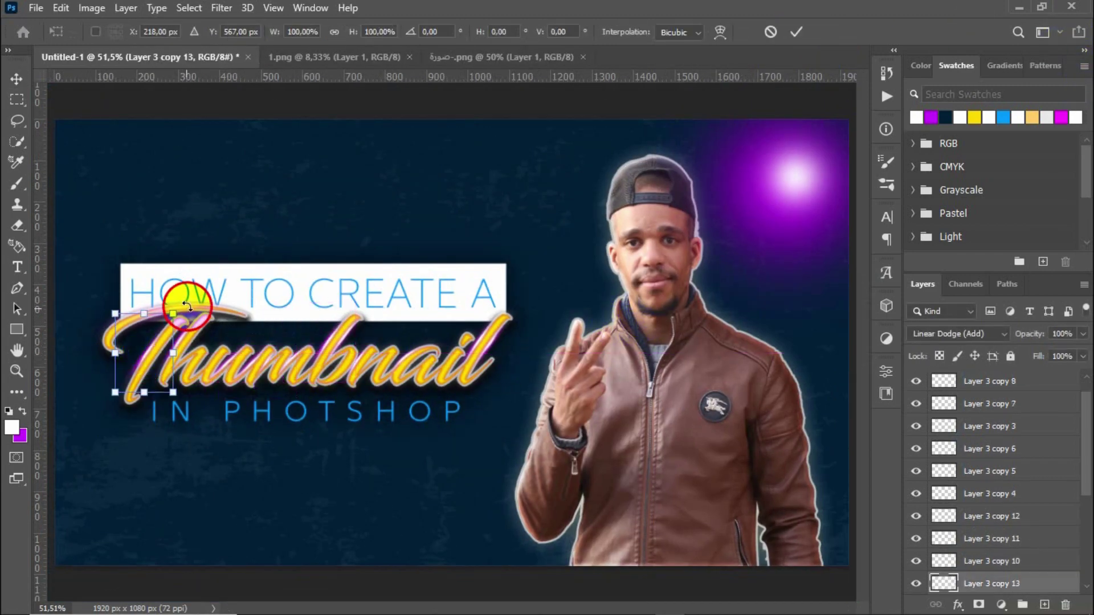
{"action": "left_click_drag", "start_coordinate": [169, 310], "coordinate": [247, 269]}
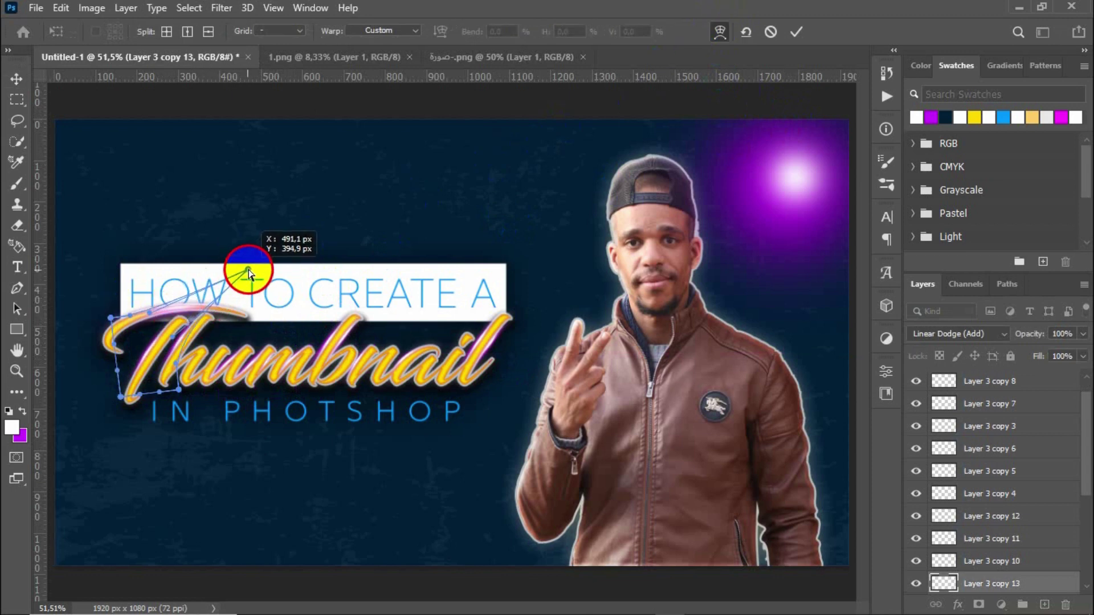
{"action": "key", "text": "Return"}
{"action": "left_click_drag", "start_coordinate": [151, 352], "coordinate": [151, 351]}
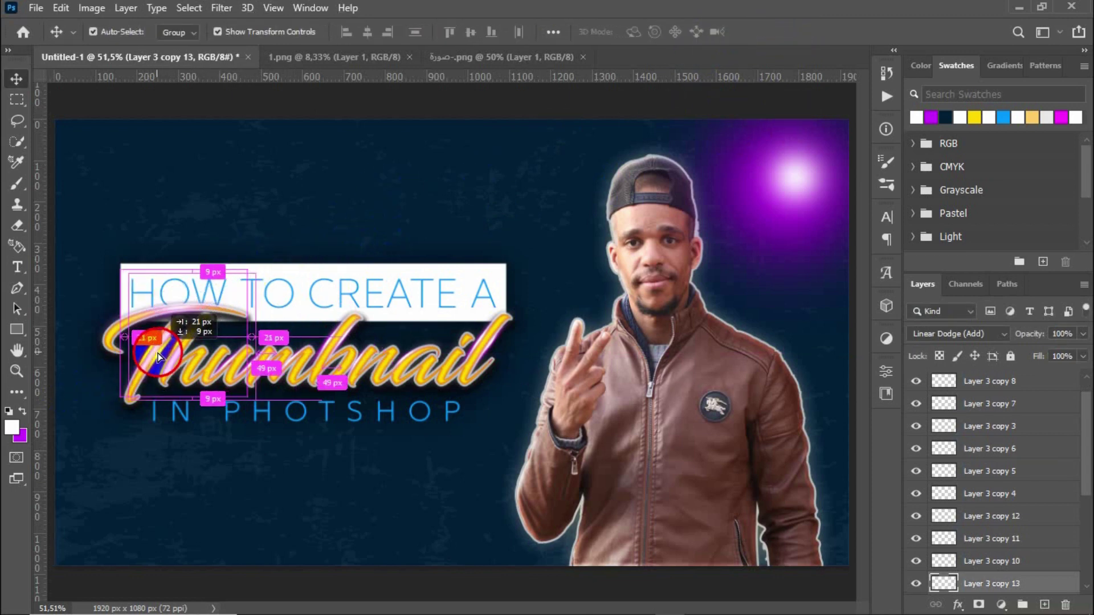
{"action": "left_click", "coordinate": [435, 184]}
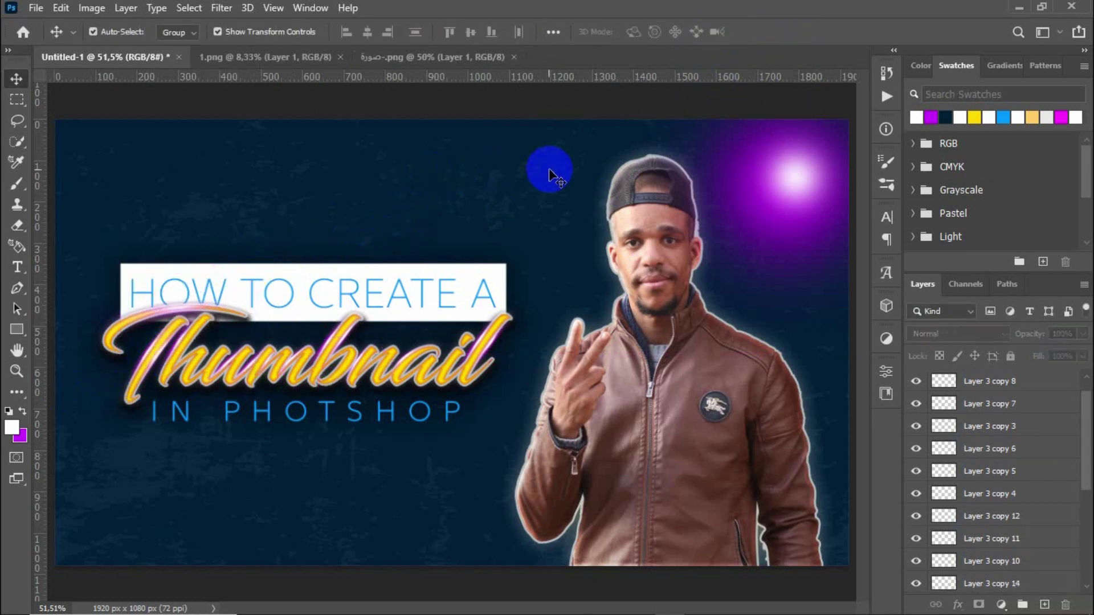
- Set the light streak's blend mode to Linear Dodge (Add)
{"action": "left_click", "coordinate": [1051, 388]}
{"action": "scroll", "coordinate": [1048, 399], "scroll_direction": "down", "scroll_amount": 3}
{"action": "left_click", "coordinate": [1025, 516]}
{"action": "left_click", "coordinate": [957, 333]}
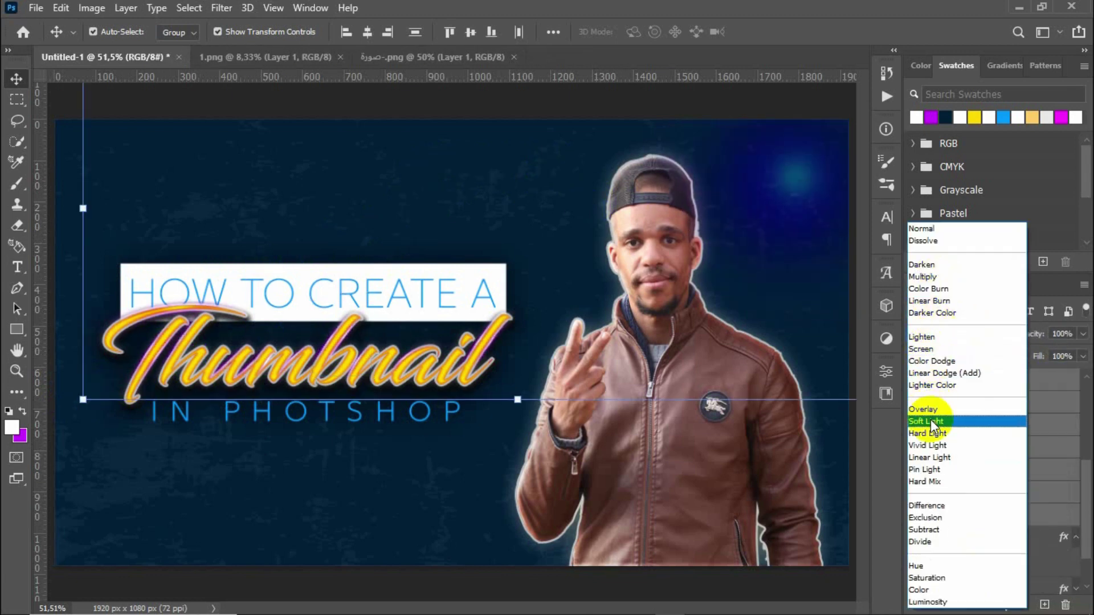
{"action": "left_click", "coordinate": [928, 377]}
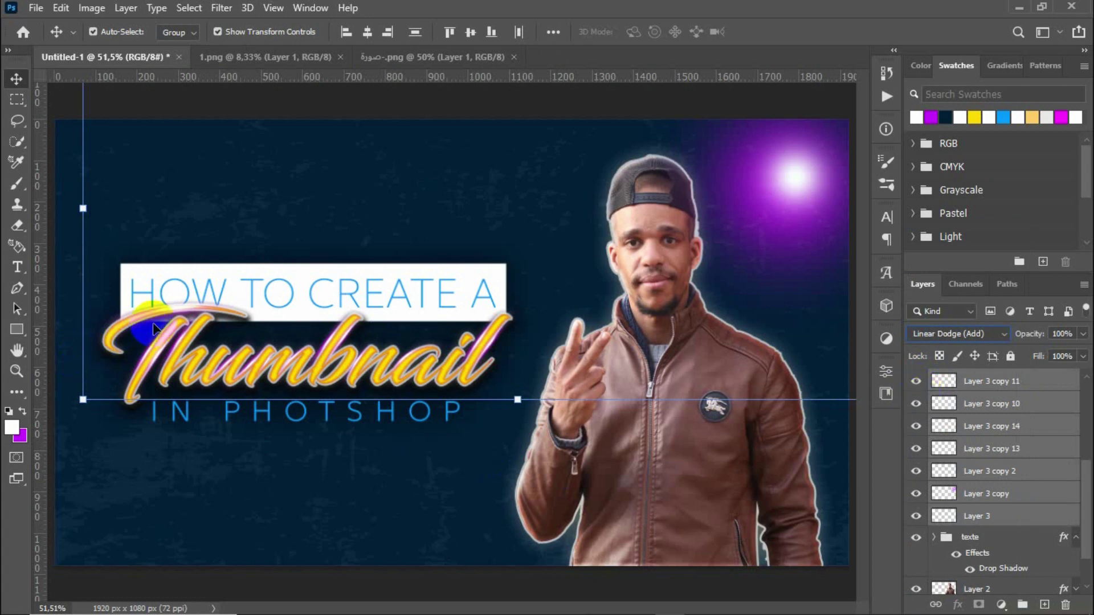
- Move and tilt the Layer 3 streak left of the title and warp its lower edge
{"action": "left_click", "coordinate": [183, 286]}
{"action": "key", "text": "ctrl+t"}
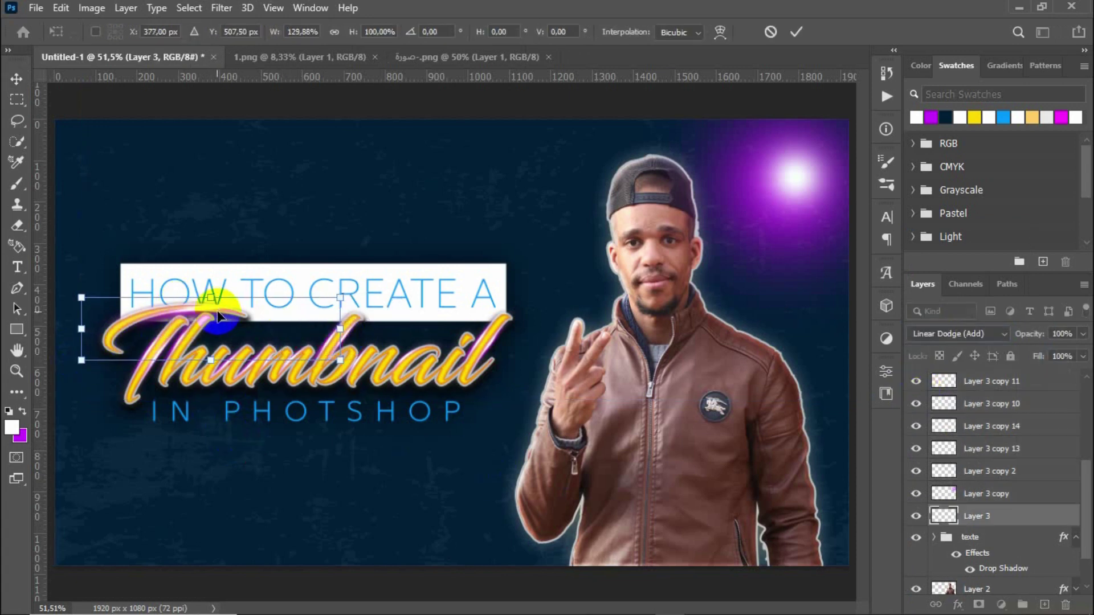
{"action": "left_click_drag", "start_coordinate": [212, 318], "coordinate": [166, 302]}
{"action": "left_click_drag", "start_coordinate": [297, 296], "coordinate": [301, 275]}
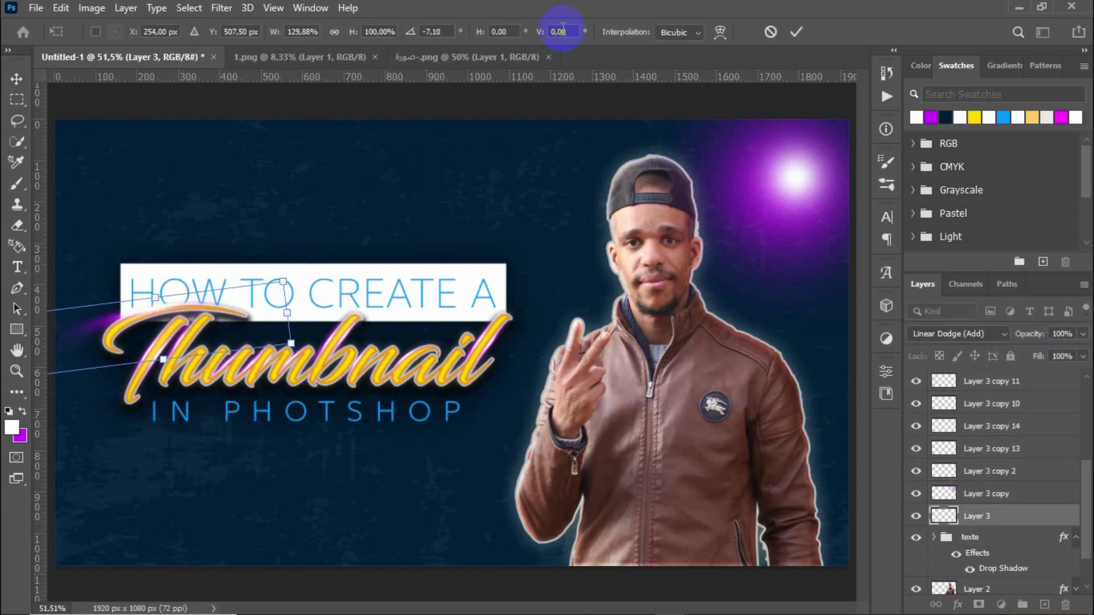
{"action": "left_click", "coordinate": [720, 32]}
{"action": "left_click_drag", "start_coordinate": [123, 370], "coordinate": [175, 440]}
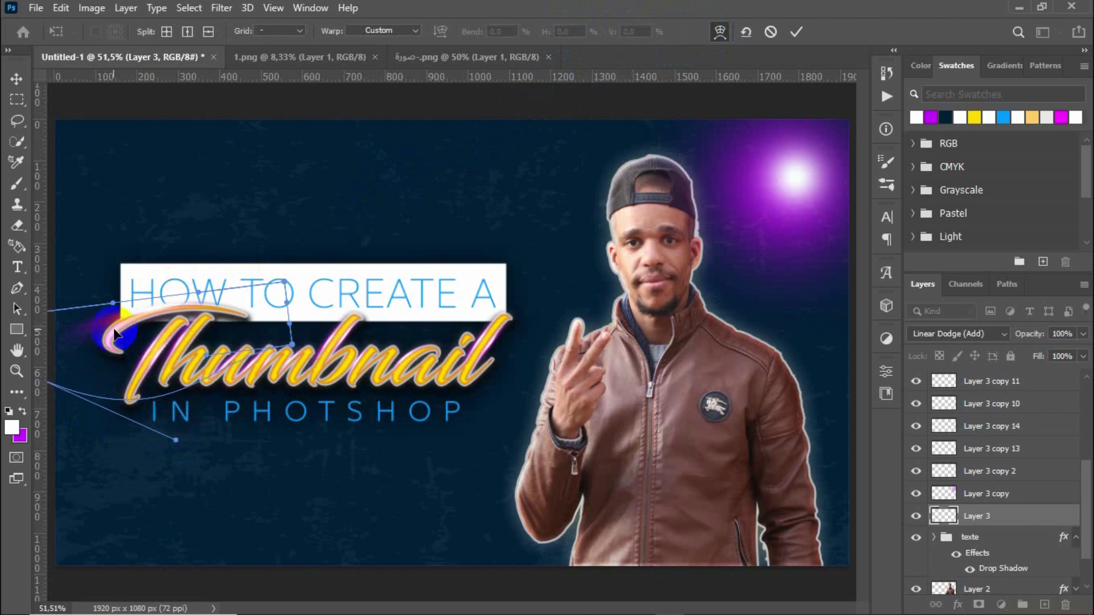
{"action": "key", "text": "ctrl+minus"}
{"action": "key", "text": "Return"}
- Curve the streak's end down beside the title, then duplicate it as a new copy
{"action": "left_click", "coordinate": [16, 79]}
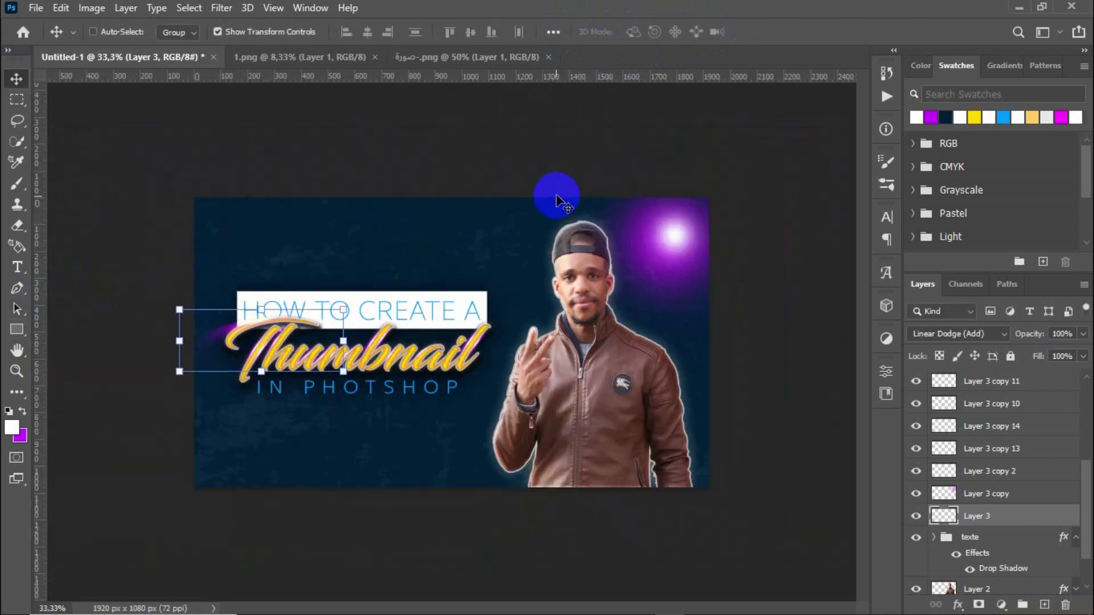
{"action": "left_click_drag", "start_coordinate": [178, 374], "coordinate": [288, 406]}
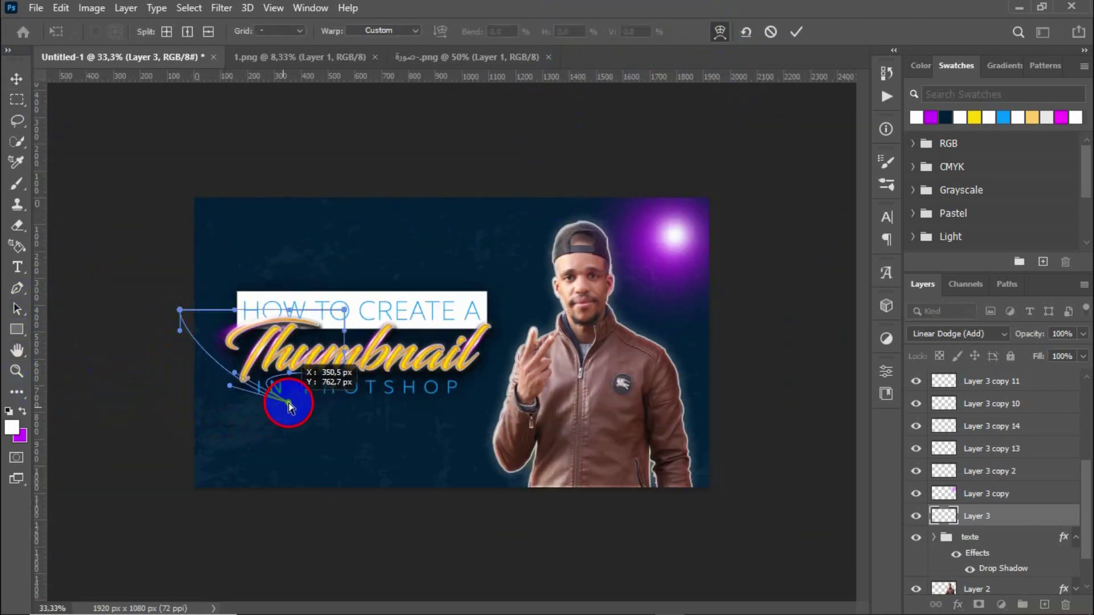
{"action": "left_click", "coordinate": [275, 308]}
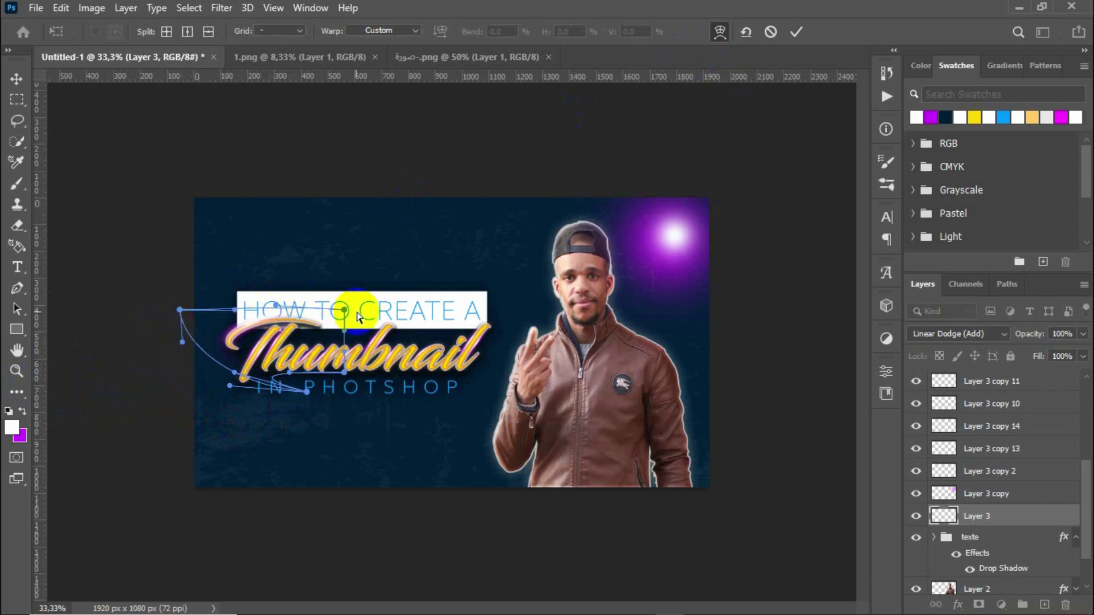
{"action": "left_click", "coordinate": [13, 74]}
{"action": "left_click", "coordinate": [301, 197]}
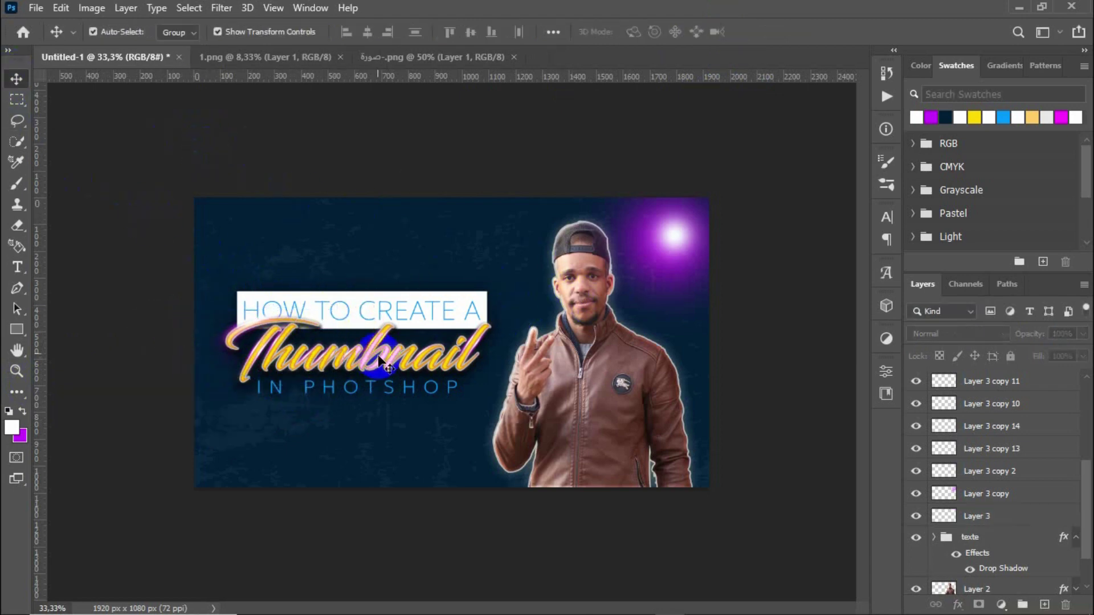
{"action": "mouse_move", "coordinate": [379, 361]}
{"action": "left_mouse_down"}
{"action": "mouse_move", "coordinate": [318, 250]}
{"action": "mouse_move", "coordinate": [353, 273]}
{"action": "mouse_move", "coordinate": [288, 319]}
{"action": "left_mouse_up"}
{"action": "key", "text": "ctrl+t"}
- Place the copy on the HOW TO line, then squash the purple glow into a thin streak
{"action": "left_click", "coordinate": [795, 32]}
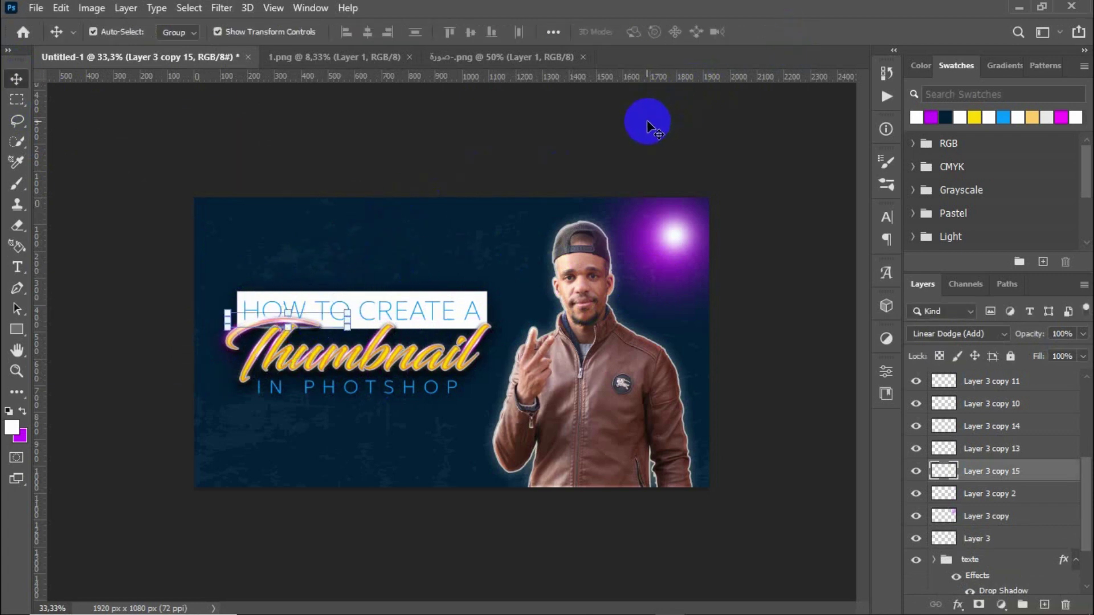
{"action": "left_click", "coordinate": [648, 120]}
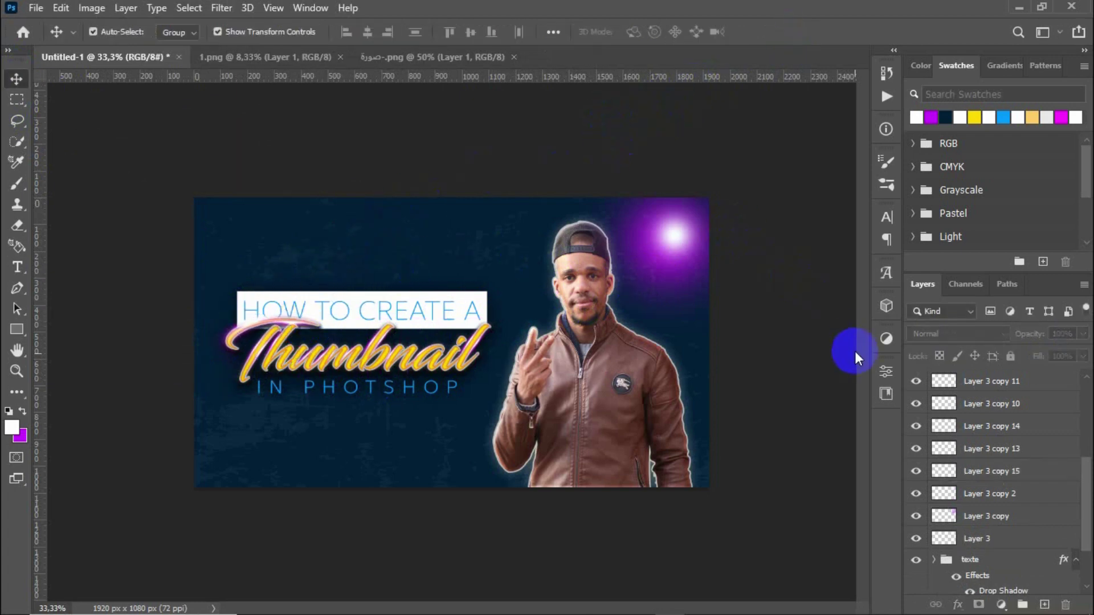
{"action": "left_click", "coordinate": [745, 274]}
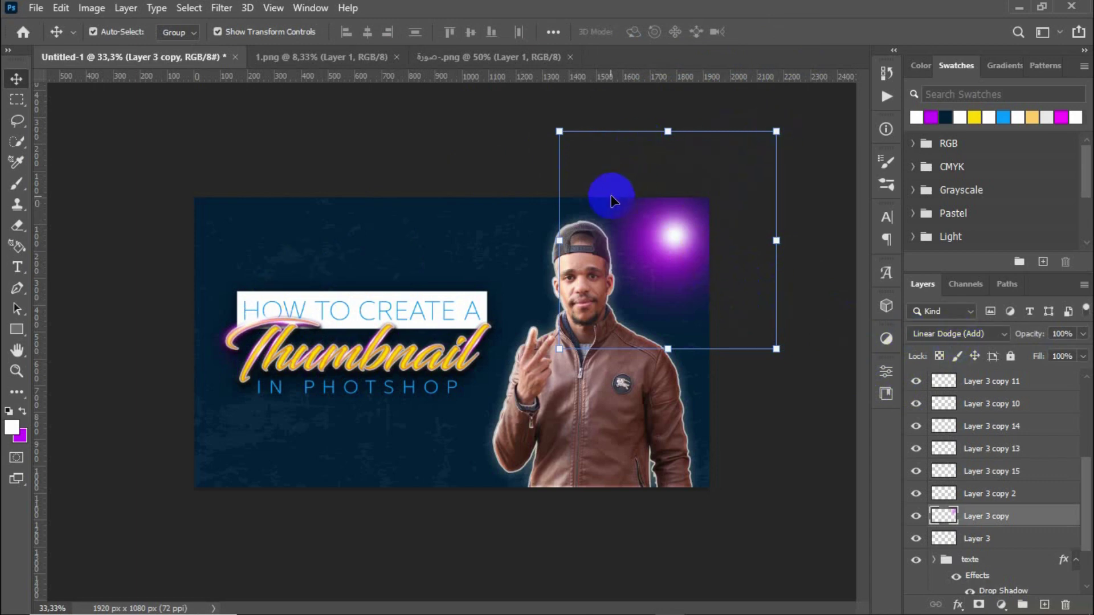
{"action": "left_click_drag", "start_coordinate": [668, 131], "coordinate": [668, 337]}
{"action": "mouse_move", "coordinate": [776, 348]}
{"action": "left_mouse_down"}
{"action": "mouse_move", "coordinate": [643, 352]}
{"action": "mouse_move", "coordinate": [691, 333]}
{"action": "mouse_move", "coordinate": [708, 354]}
{"action": "left_mouse_up"}
{"action": "left_click_drag", "start_coordinate": [640, 326], "coordinate": [638, 328]}
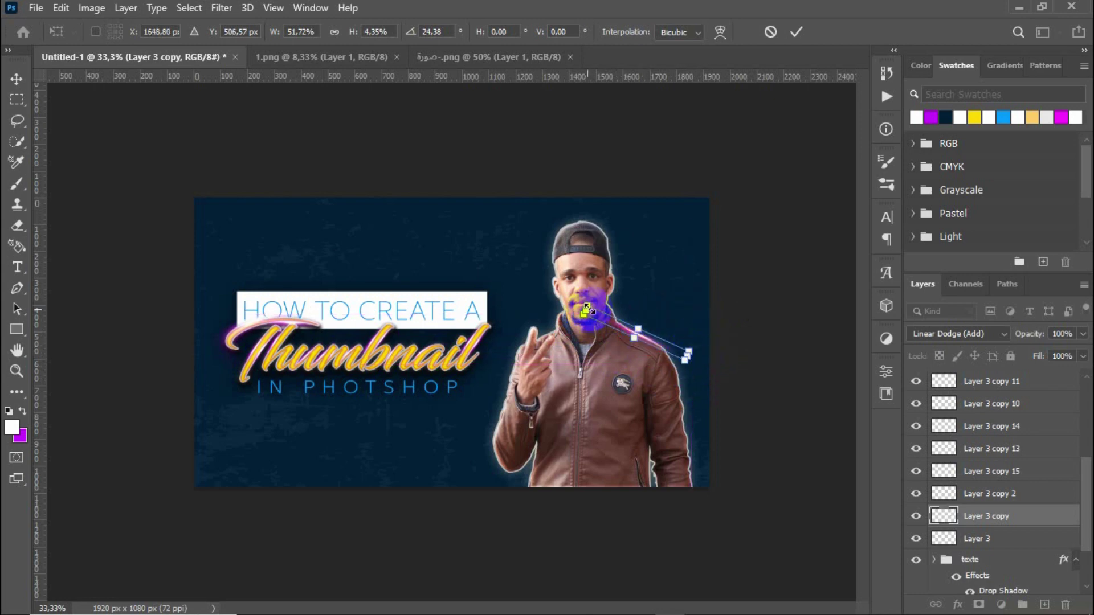
{"action": "left_click", "coordinate": [796, 33]}
- Tilt the streak and warp it to curve up along the man's arm
{"action": "key", "text": "ctrl+t"}
{"action": "mouse_move", "coordinate": [693, 307]}
{"action": "left_mouse_down"}
{"action": "mouse_move", "coordinate": [521, 442]}
{"action": "mouse_move", "coordinate": [572, 480]}
{"action": "left_mouse_up"}
{"action": "key", "text": "Return"}
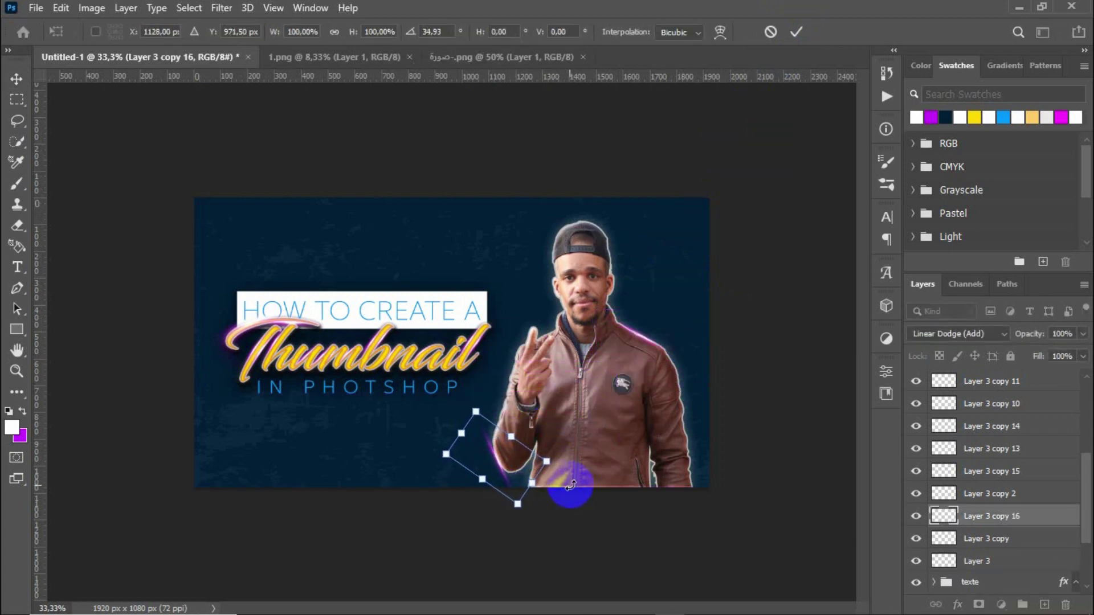
{"action": "left_click", "coordinate": [720, 31]}
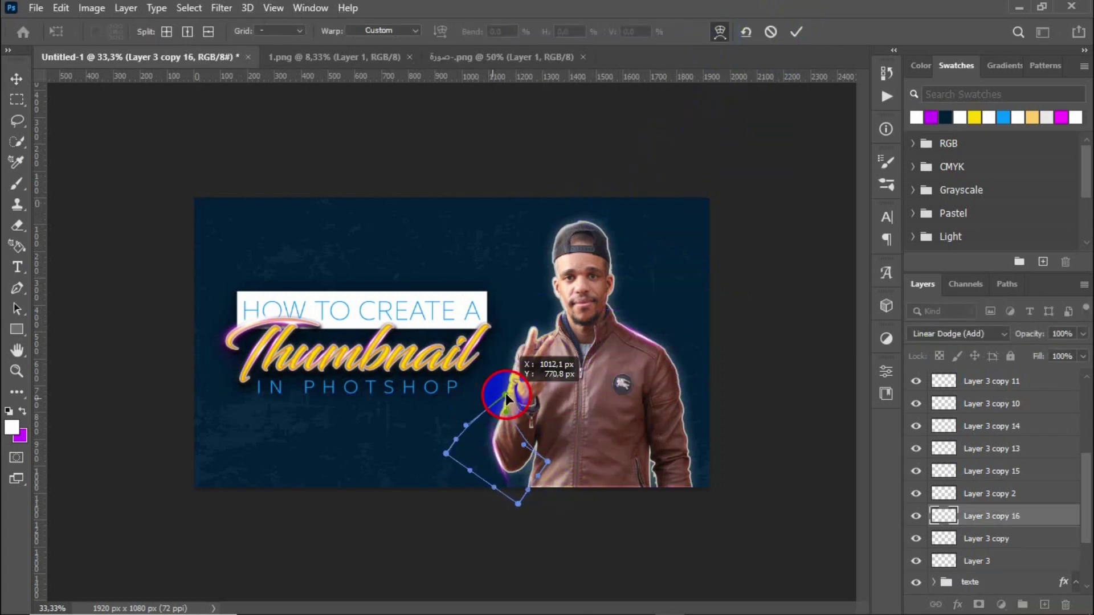
{"action": "left_click_drag", "start_coordinate": [518, 509], "coordinate": [514, 472]}
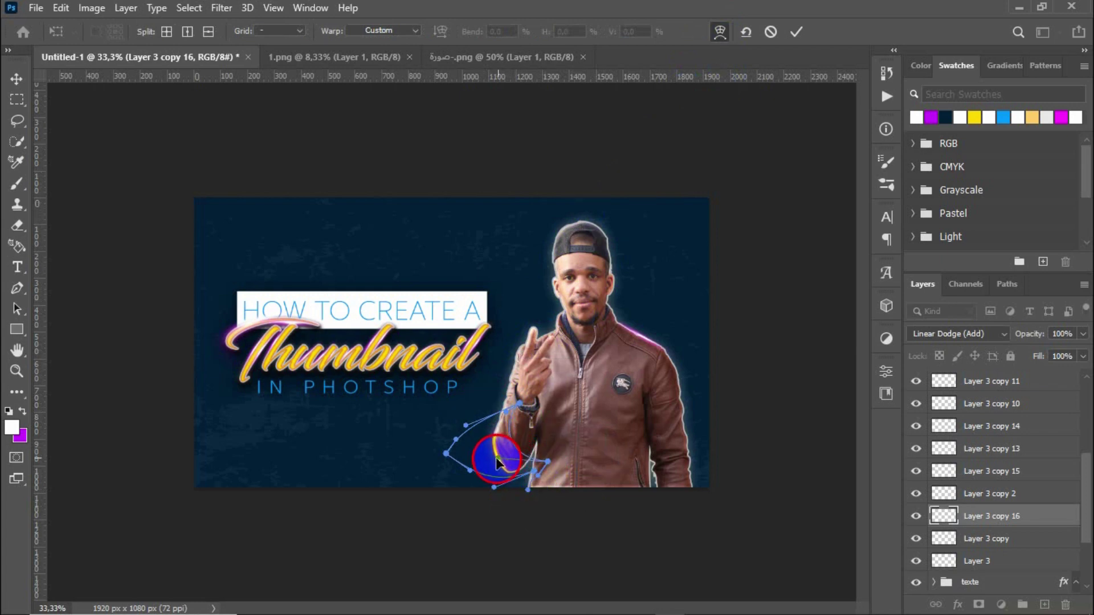
{"action": "key", "text": "Return"}
- Copy a streak onto the cap and bend it into an arc over it
{"action": "left_click", "coordinate": [639, 339]}
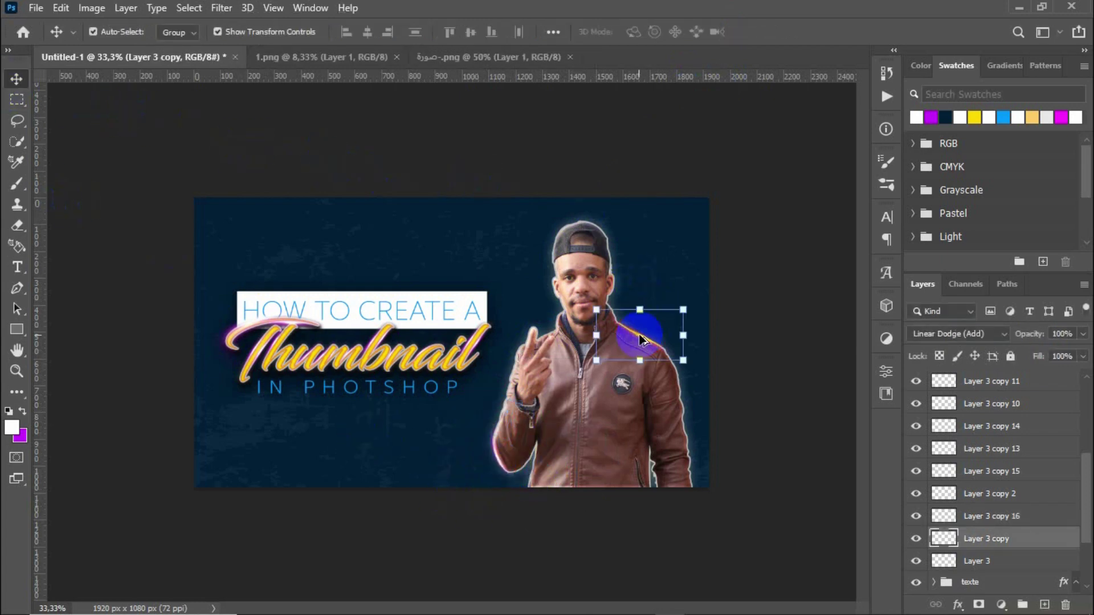
{"action": "left_click_drag", "start_coordinate": [639, 339], "coordinate": [592, 227]}
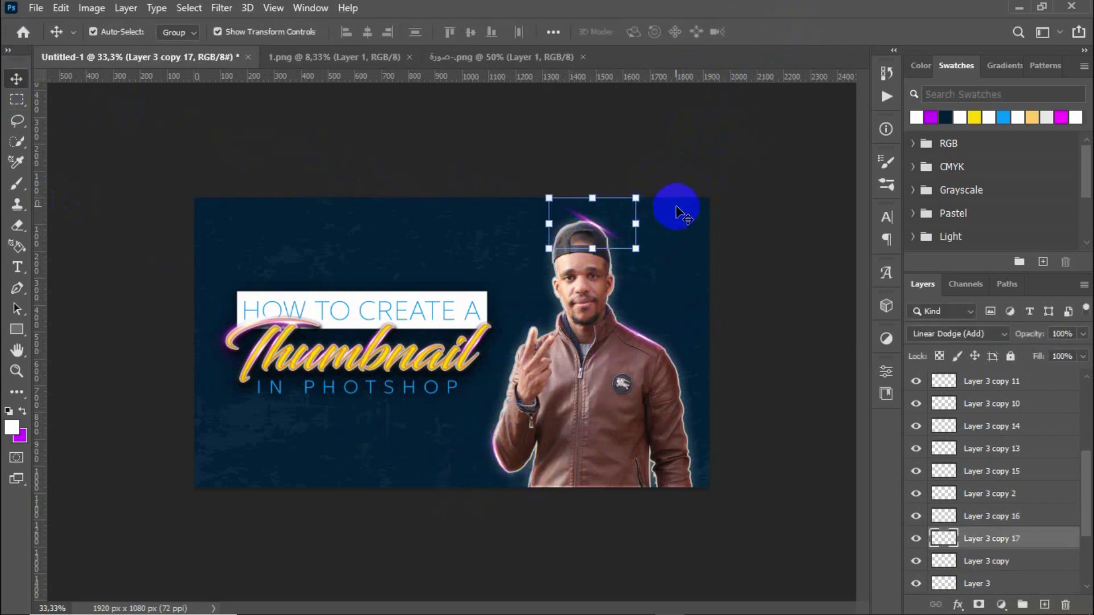
{"action": "key", "text": "ctrl+t"}
{"action": "left_click_drag", "start_coordinate": [619, 278], "coordinate": [604, 276]}
{"action": "left_click_drag", "start_coordinate": [548, 198], "coordinate": [531, 255]}
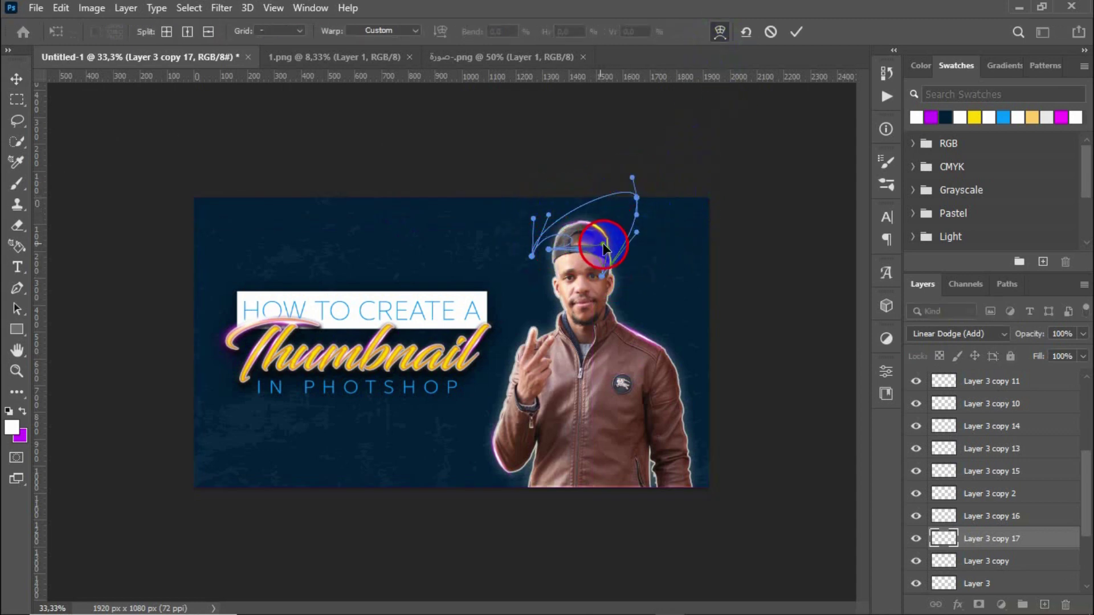
{"action": "left_click", "coordinate": [795, 32]}
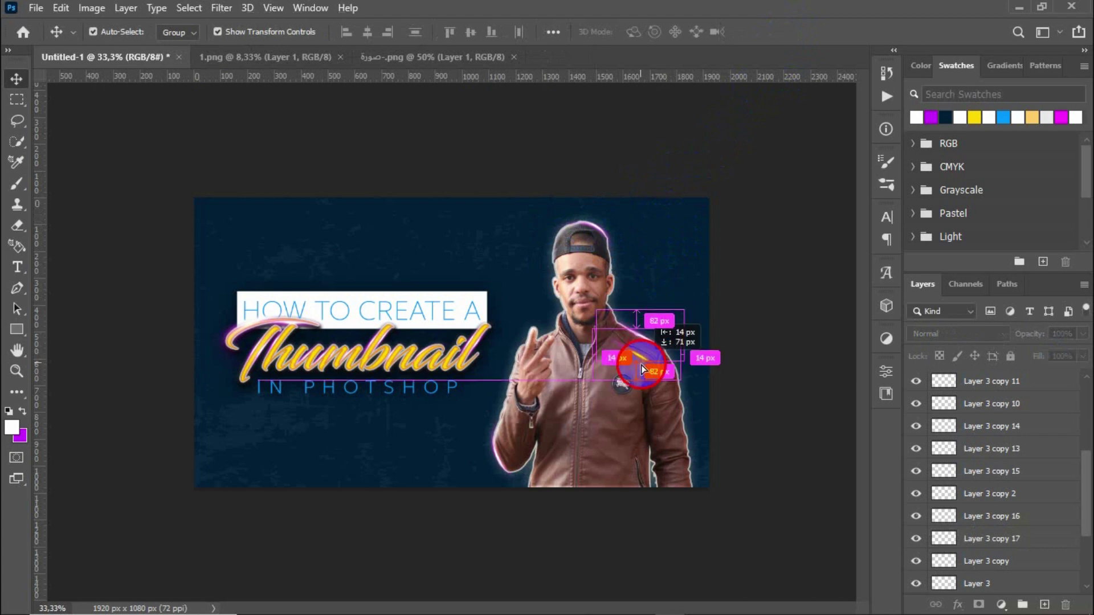
- Add a rotated, stretched streak along the jacket's right edge
{"action": "left_click_drag", "start_coordinate": [641, 364], "coordinate": [712, 424]}
{"action": "key", "text": "ctrl+t"}
{"action": "mouse_move", "coordinate": [757, 391]}
{"action": "left_mouse_down"}
{"action": "mouse_move", "coordinate": [699, 428]}
{"action": "mouse_move", "coordinate": [783, 146]}
{"action": "left_mouse_up"}
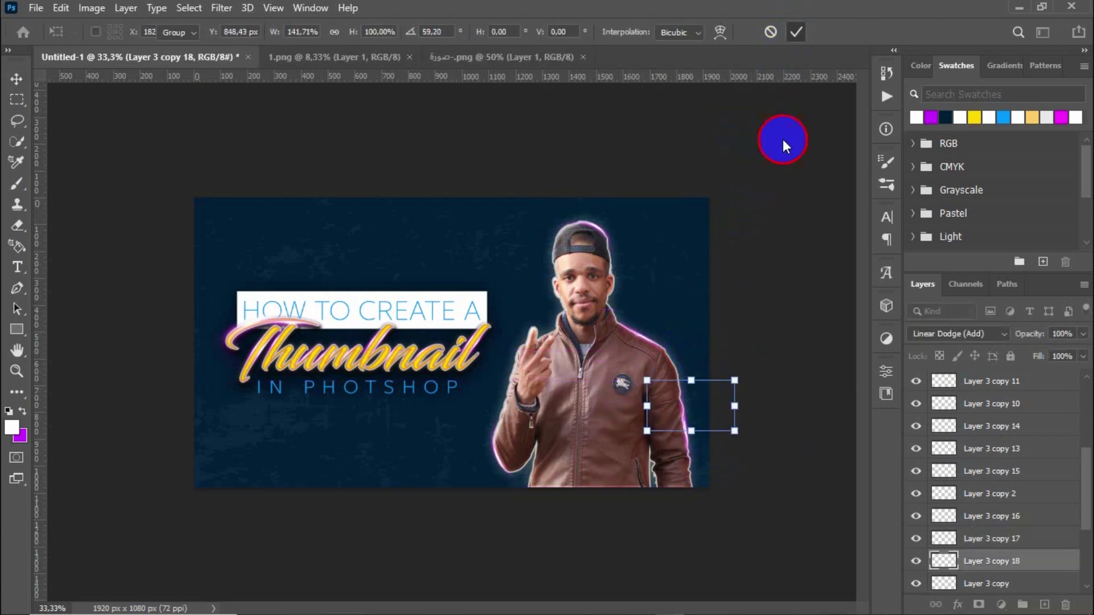
{"action": "left_click", "coordinate": [772, 313]}
- Add a streak rotated to follow the right arm
{"action": "left_click_drag", "start_coordinate": [661, 444], "coordinate": [650, 473]}
{"action": "key", "text": "ctrl+t"}
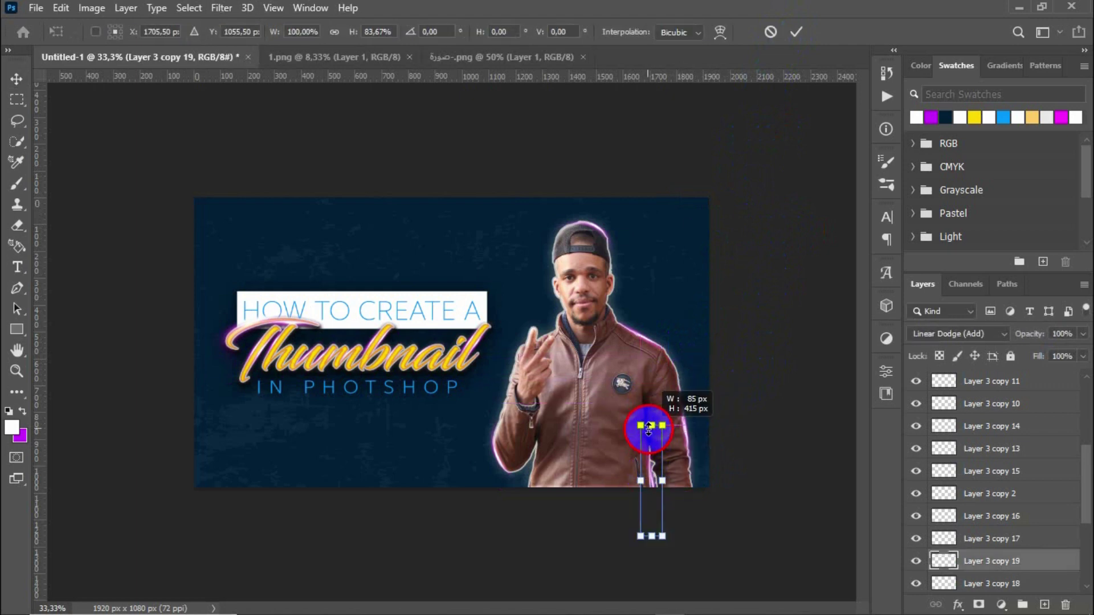
{"action": "left_click_drag", "start_coordinate": [647, 428], "coordinate": [679, 448]}
{"action": "key", "text": "shift+Left"}
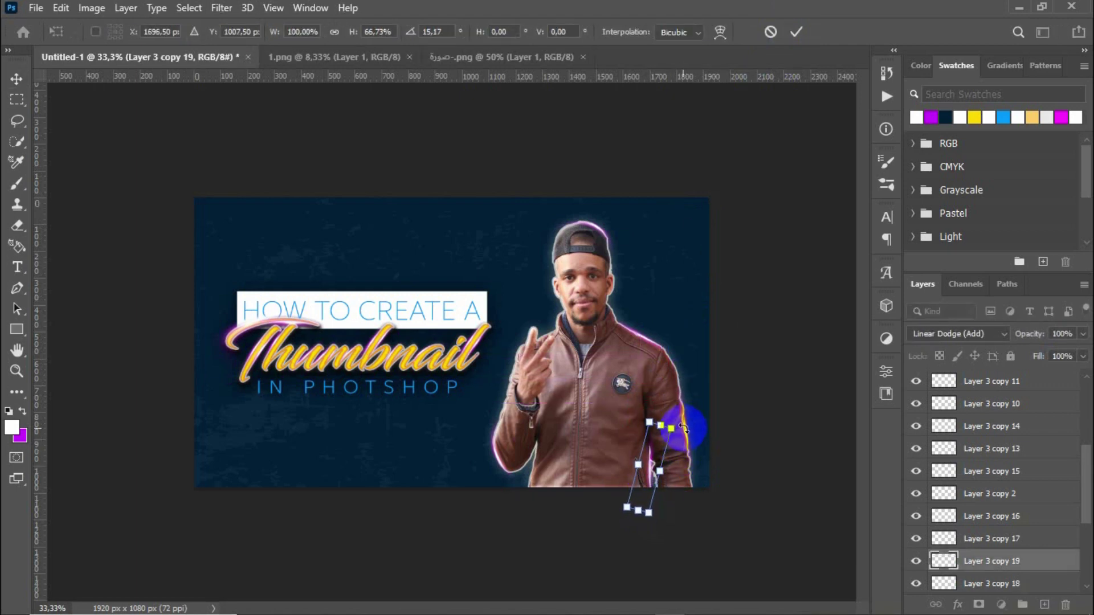
{"action": "left_click", "coordinate": [794, 332]}
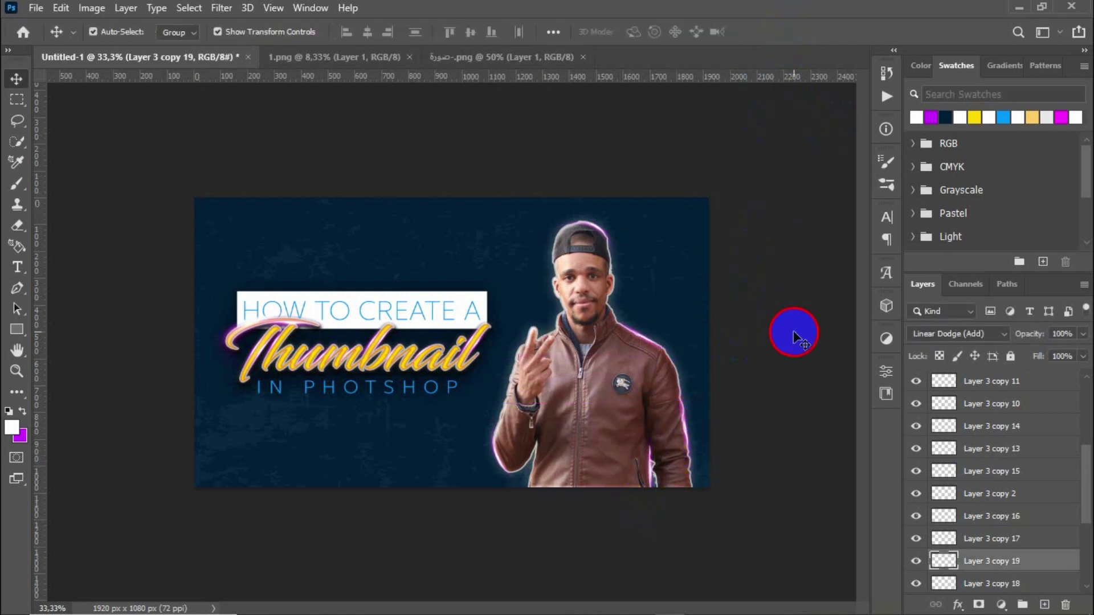
- Add tilted streaks near the raised hand and beside the face
{"action": "mouse_move", "coordinate": [648, 464]}
{"action": "left_mouse_down"}
{"action": "mouse_move", "coordinate": [547, 420]}
{"action": "mouse_move", "coordinate": [566, 424]}
{"action": "left_mouse_up"}
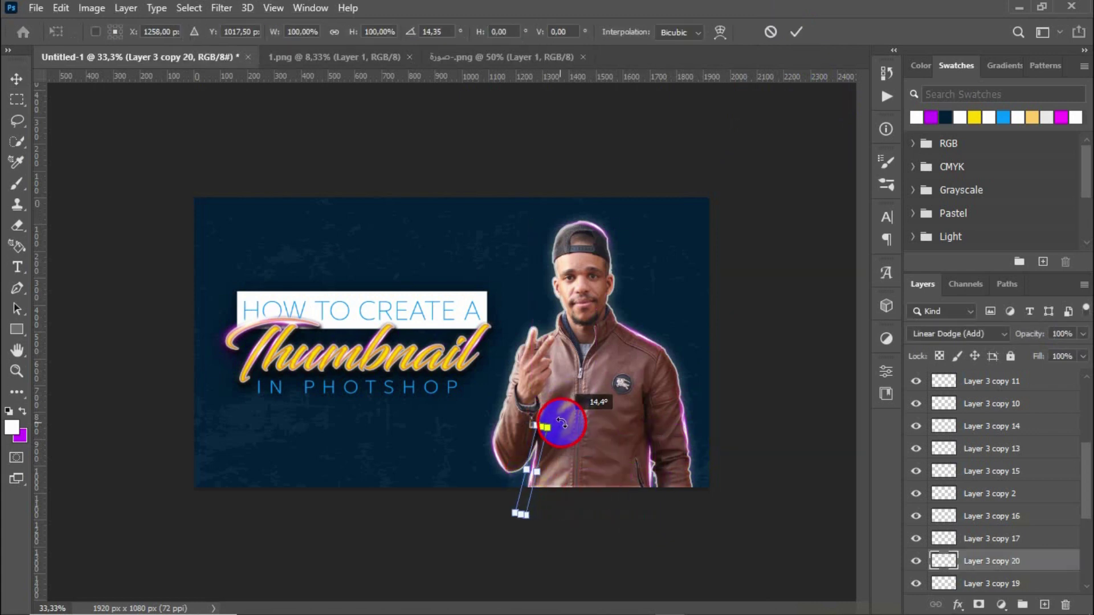
{"action": "left_click", "coordinate": [796, 32]}
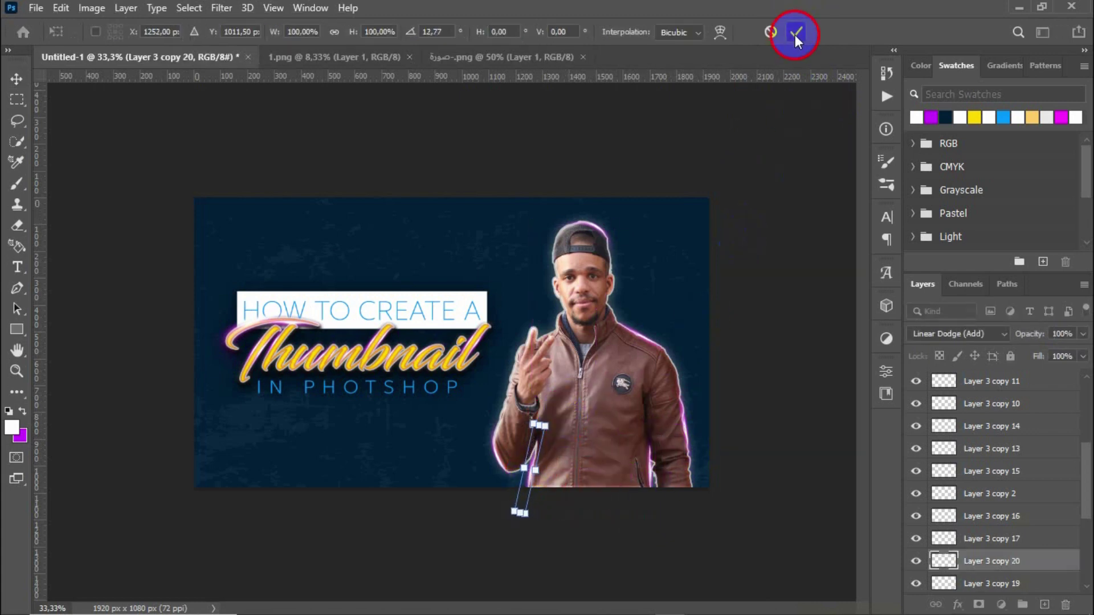
{"action": "left_click_drag", "start_coordinate": [686, 426], "coordinate": [501, 391]}
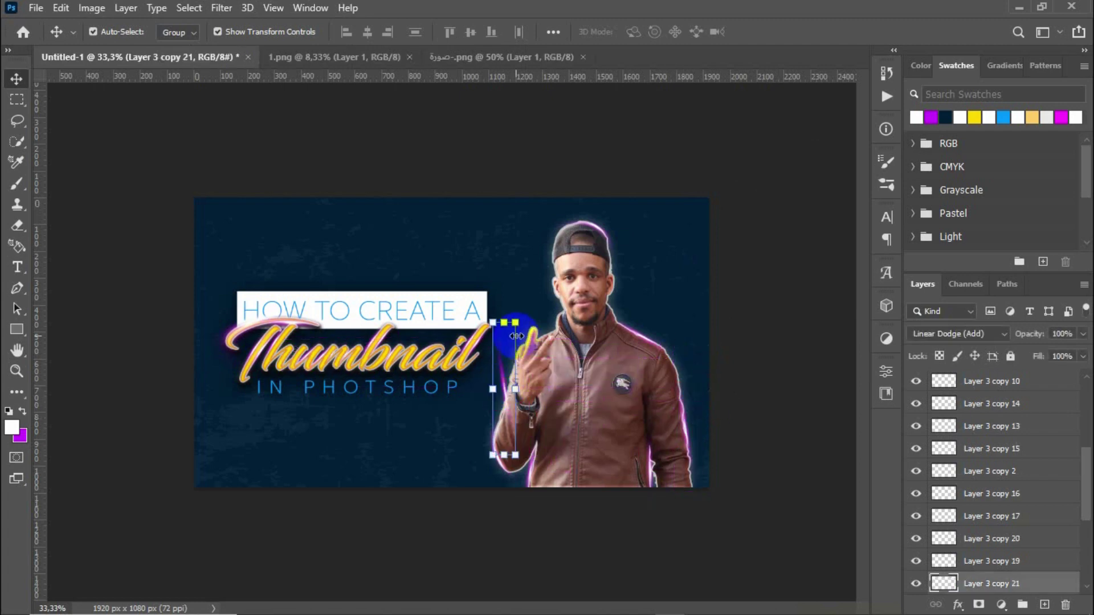
{"action": "left_click_drag", "start_coordinate": [521, 327], "coordinate": [554, 324]}
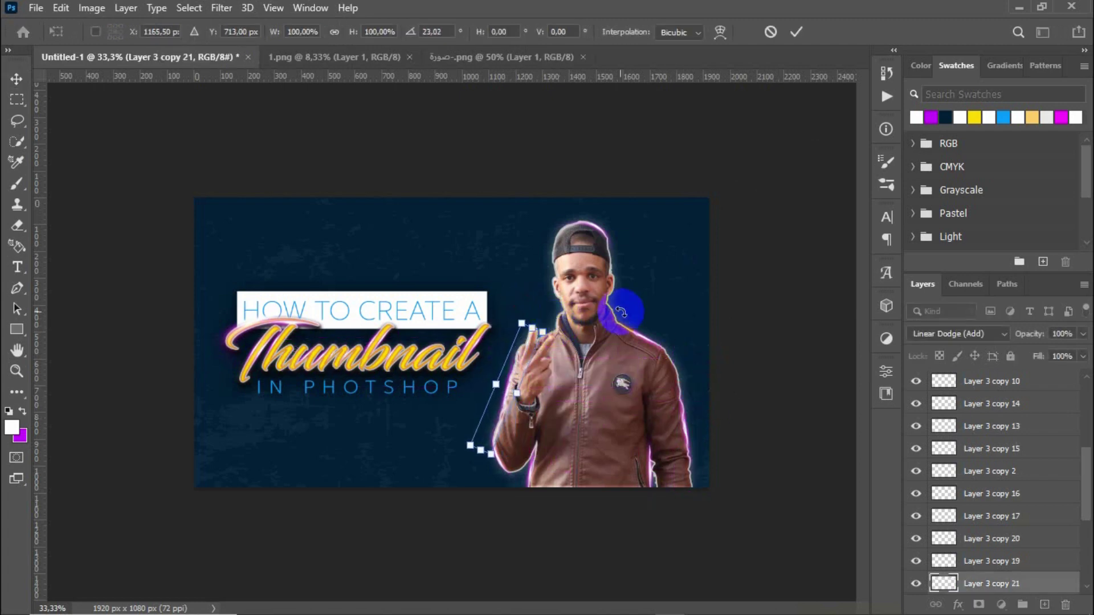
{"action": "left_click", "coordinate": [794, 139]}
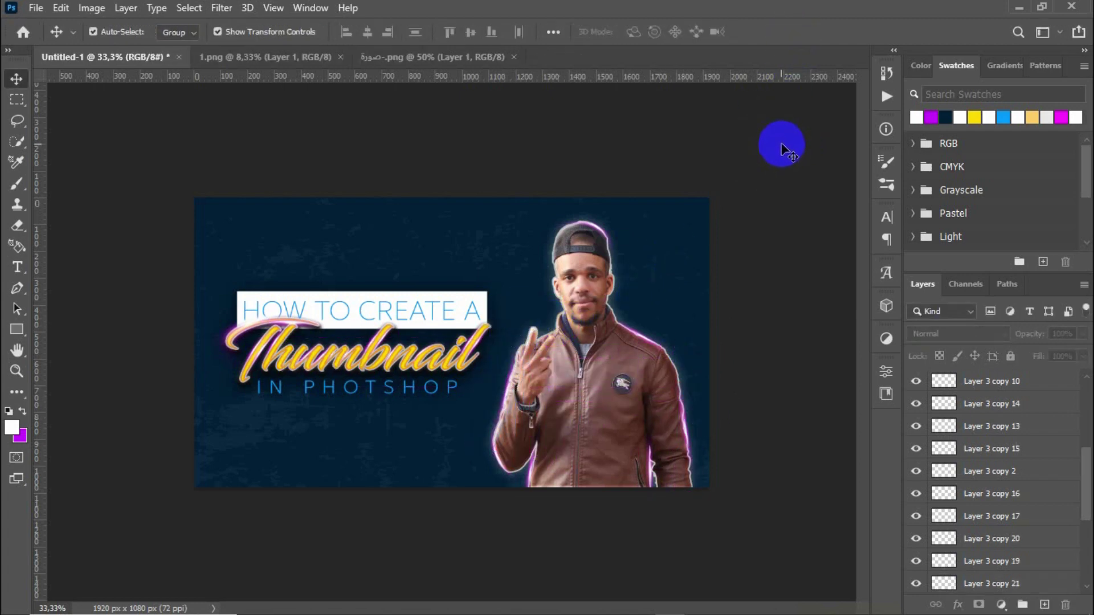
- Add a small, rotated streak hugging the man's face
{"action": "mouse_move", "coordinate": [561, 237]}
{"action": "left_mouse_down"}
{"action": "mouse_move", "coordinate": [609, 311]}
{"action": "mouse_move", "coordinate": [577, 258]}
{"action": "mouse_move", "coordinate": [587, 296]}
{"action": "left_mouse_up"}
{"action": "key", "text": "ctrl+t"}
{"action": "left_click_drag", "start_coordinate": [544, 225], "coordinate": [552, 244]}
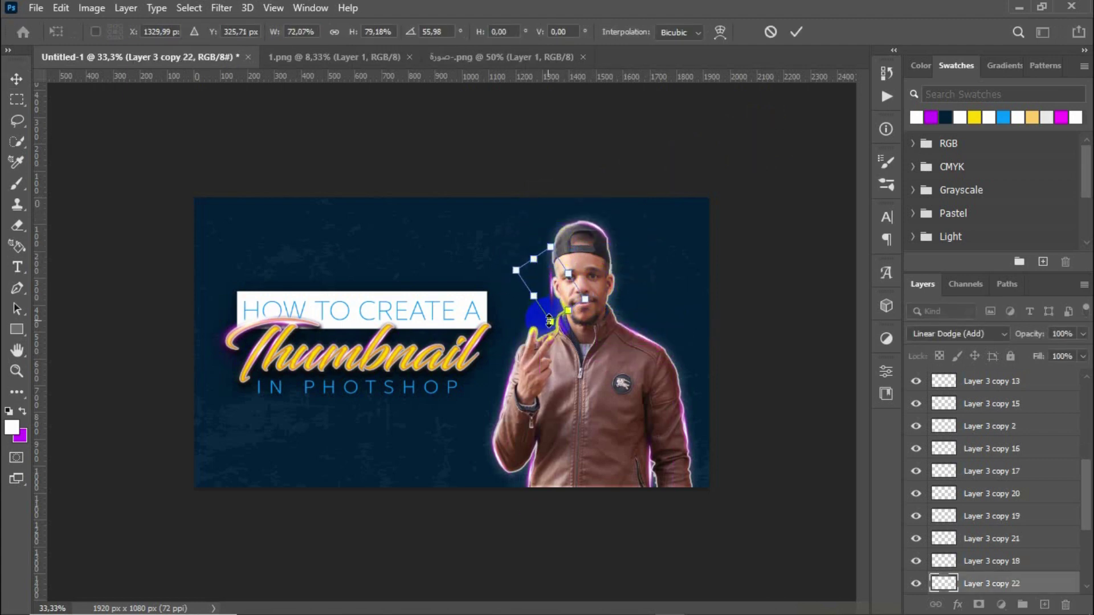
{"action": "left_click_drag", "start_coordinate": [549, 321], "coordinate": [605, 287]}
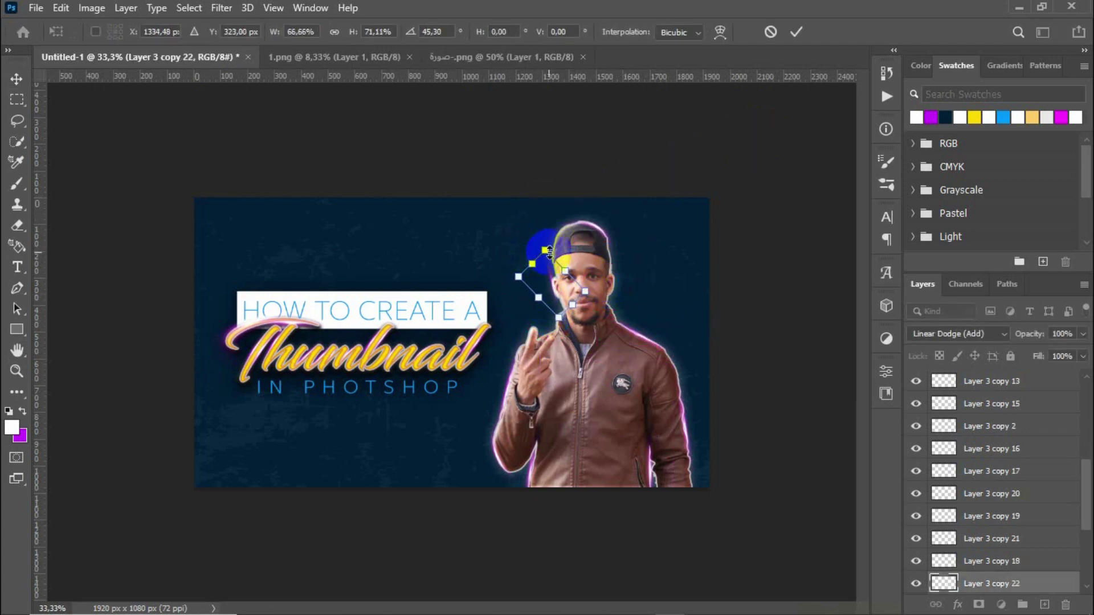
{"action": "left_click_drag", "start_coordinate": [549, 252], "coordinate": [551, 272]}
{"action": "left_click_drag", "start_coordinate": [614, 298], "coordinate": [601, 287]}
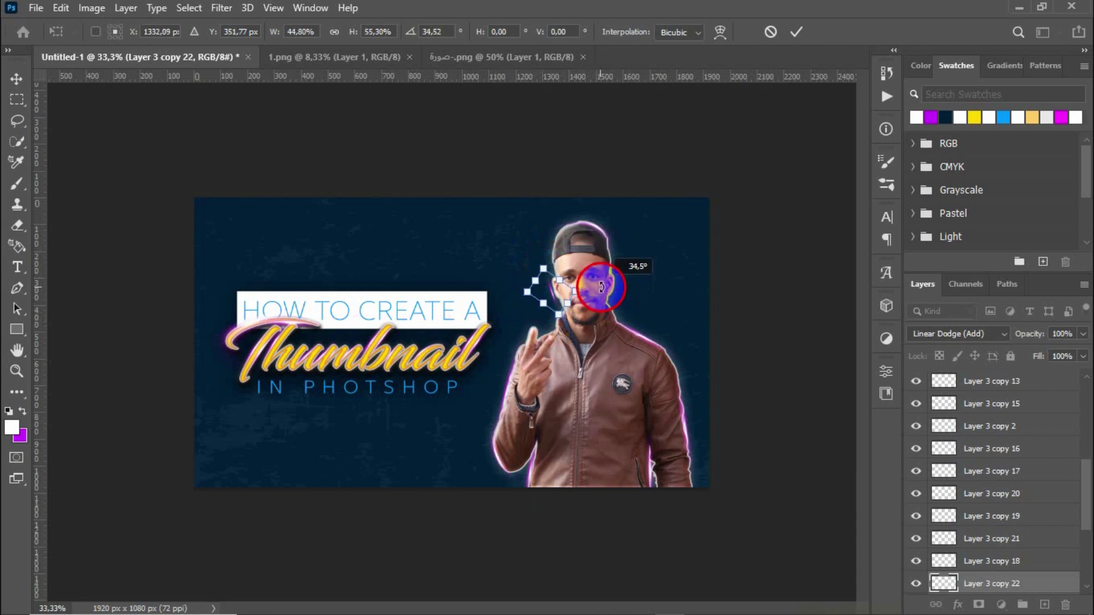
{"action": "key", "text": "Return"}
- Duplicate the cap streak and warp the new copy
{"action": "mouse_move", "coordinate": [587, 205]}
{"action": "left_mouse_down"}
{"action": "mouse_move", "coordinate": [580, 238]}
{"action": "mouse_move", "coordinate": [590, 220]}
{"action": "left_mouse_up"}
{"action": "key", "text": "ctrl+j"}
{"action": "key", "text": "ctrl+t"}
{"action": "left_click", "coordinate": [721, 32]}
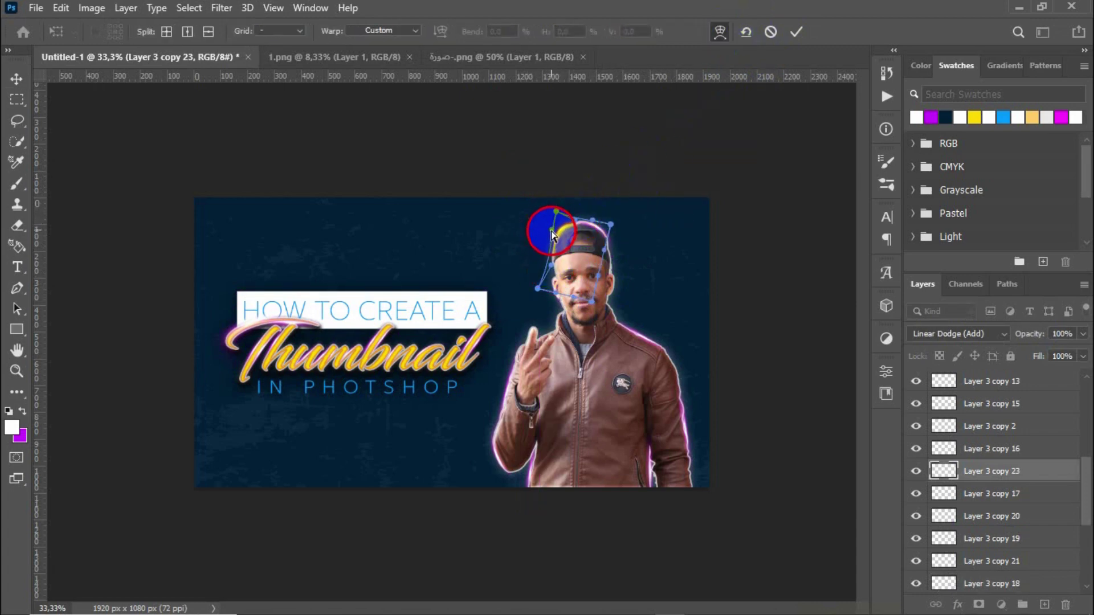
{"action": "key", "text": "Return"}
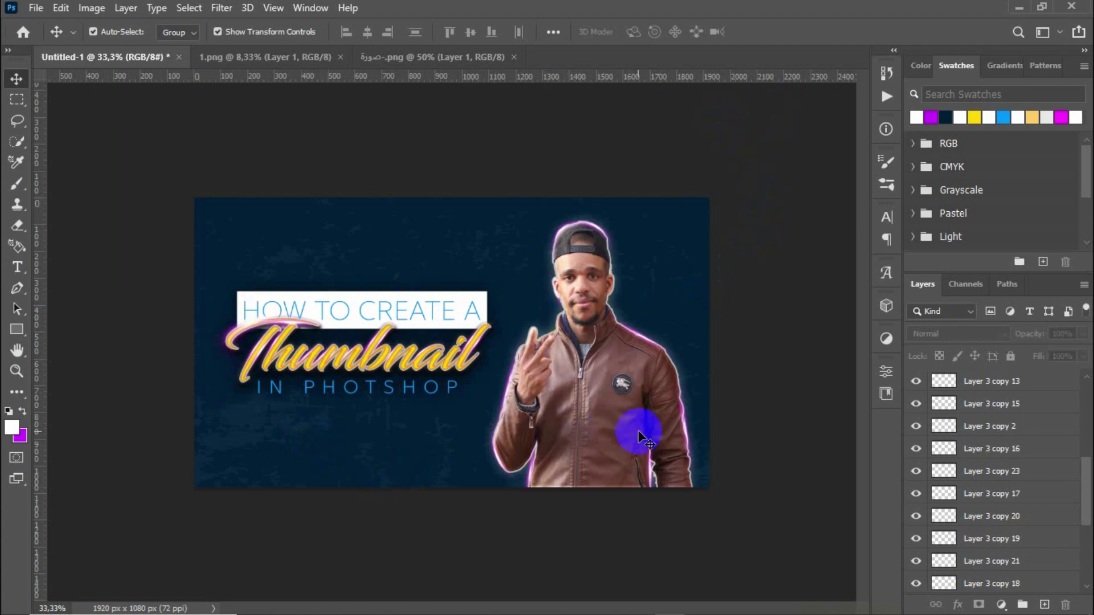
- Group the Layer 3 glow copies into Group 1 and reselect the group
{"action": "left_click", "coordinate": [1030, 382]}
{"action": "scroll", "coordinate": [1008, 456], "scroll_direction": "down", "scroll_amount": 3}
{"action": "left_click", "coordinate": [1008, 496], "text": "shift"}
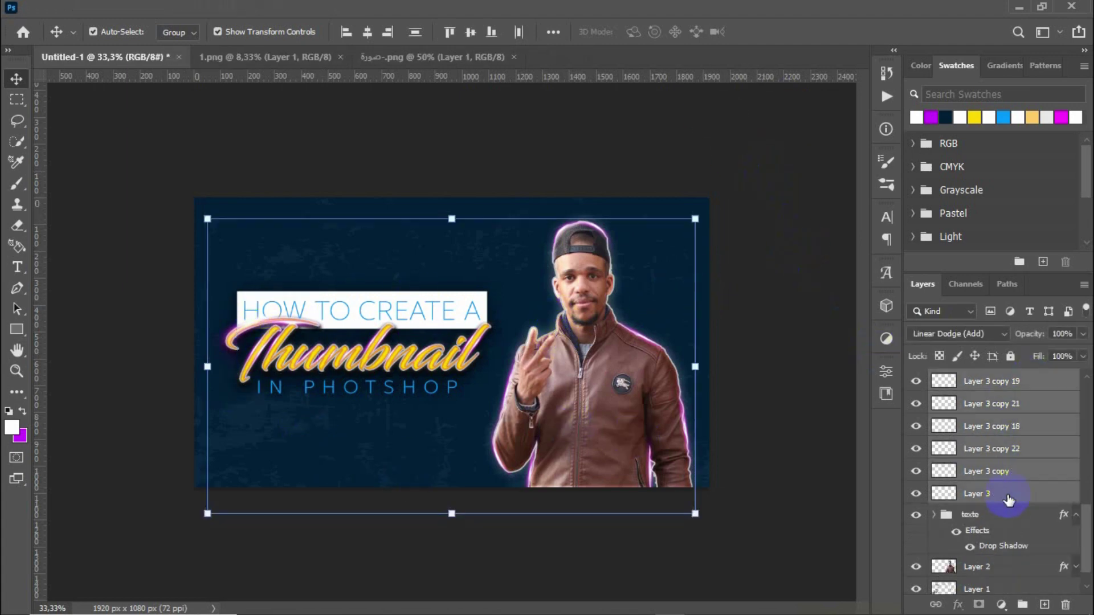
{"action": "key", "text": "ctrl+g"}
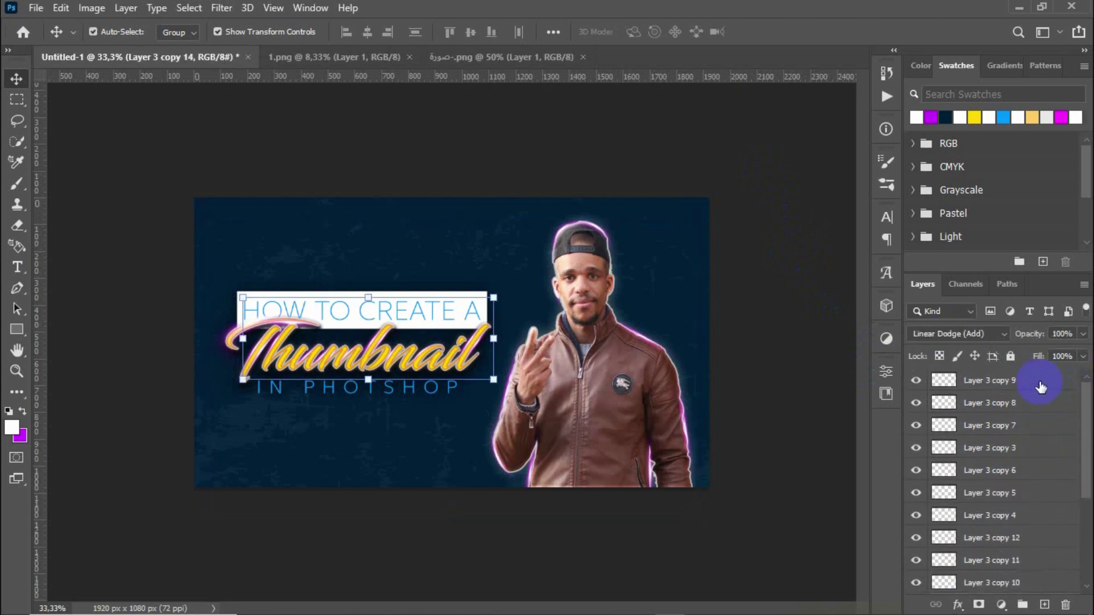
{"action": "left_click", "coordinate": [840, 347]}
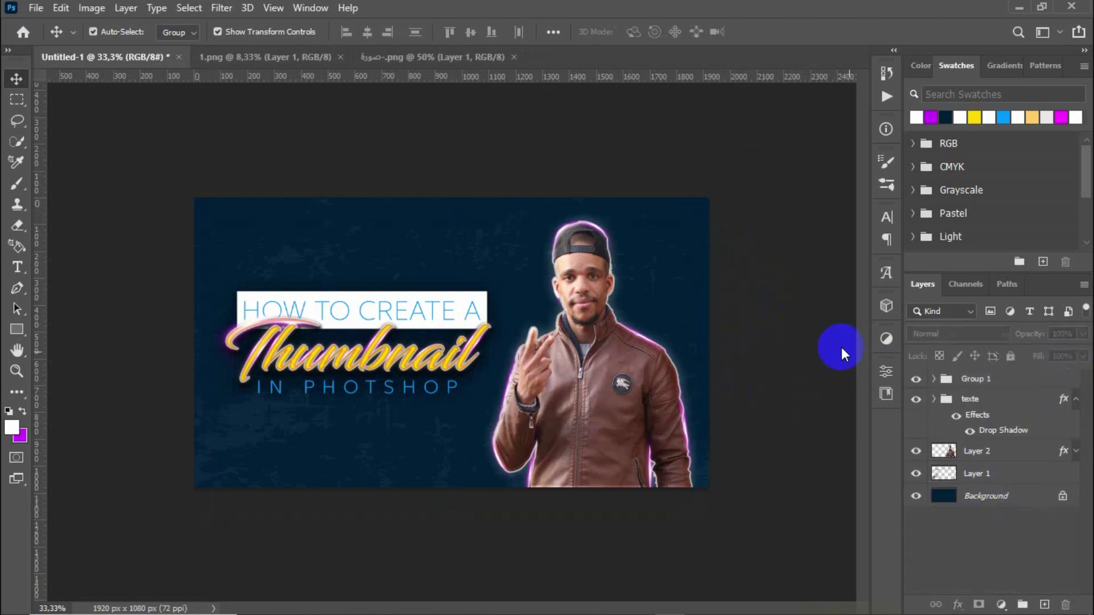
{"action": "left_click", "coordinate": [1012, 383]}
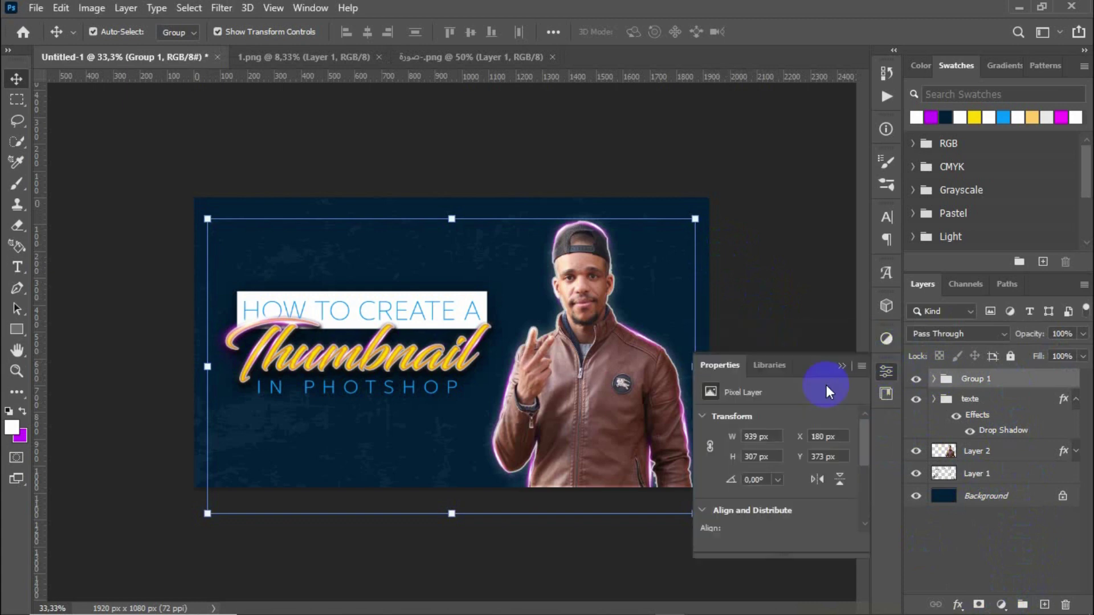
- Add a Color Lookup adjustment above Group 1 at 25% opacity in Multiply mode
{"action": "left_click", "coordinate": [829, 420]}
{"action": "scroll", "coordinate": [829, 416], "scroll_direction": "down", "scroll_amount": 1}
{"action": "left_click", "coordinate": [828, 186]}
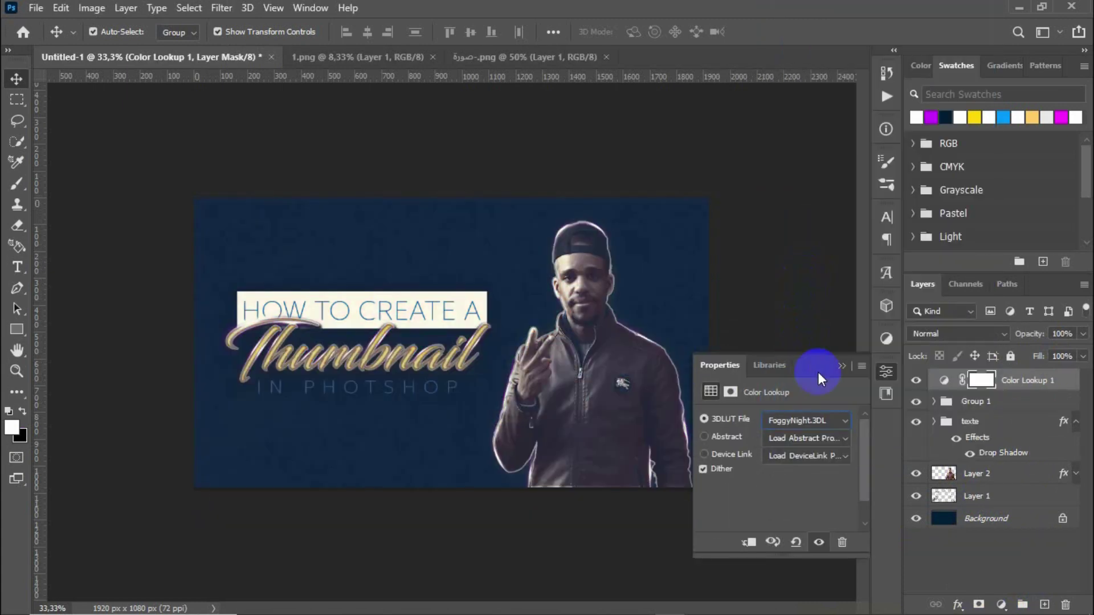
{"action": "key", "text": "Up"}
{"action": "key", "text": "Up"}
{"action": "key", "text": "Up"}
{"action": "key", "text": "Up"}
{"action": "key", "text": "Up"}
{"action": "key", "text": "Up"}
{"action": "key", "text": "Up"}
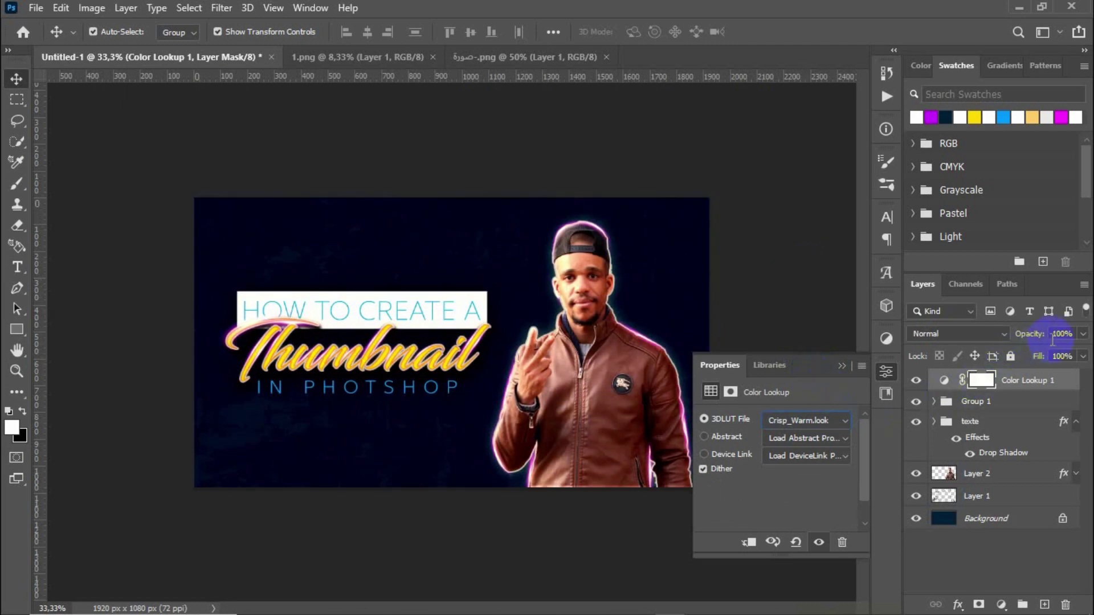
{"action": "left_click", "coordinate": [1052, 334]}
{"action": "type", "text": "25"}
{"action": "left_click", "coordinate": [957, 333]}
{"action": "left_click", "coordinate": [945, 279]}
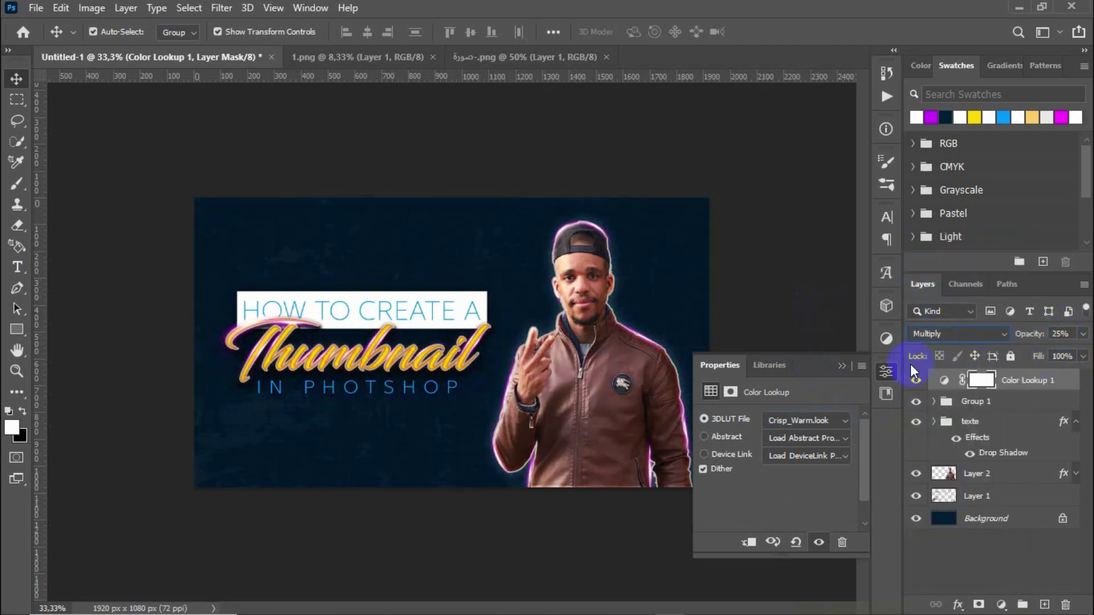
- Preview several 3DLUT lookup presets, trying the Fuji film look
{"action": "left_click", "coordinate": [806, 420]}
{"action": "left_click", "coordinate": [798, 166]}
{"action": "key", "text": "Down"}
{"action": "key", "text": "Down"}
{"action": "key", "text": "Down"}
{"action": "left_click", "coordinate": [806, 420]}
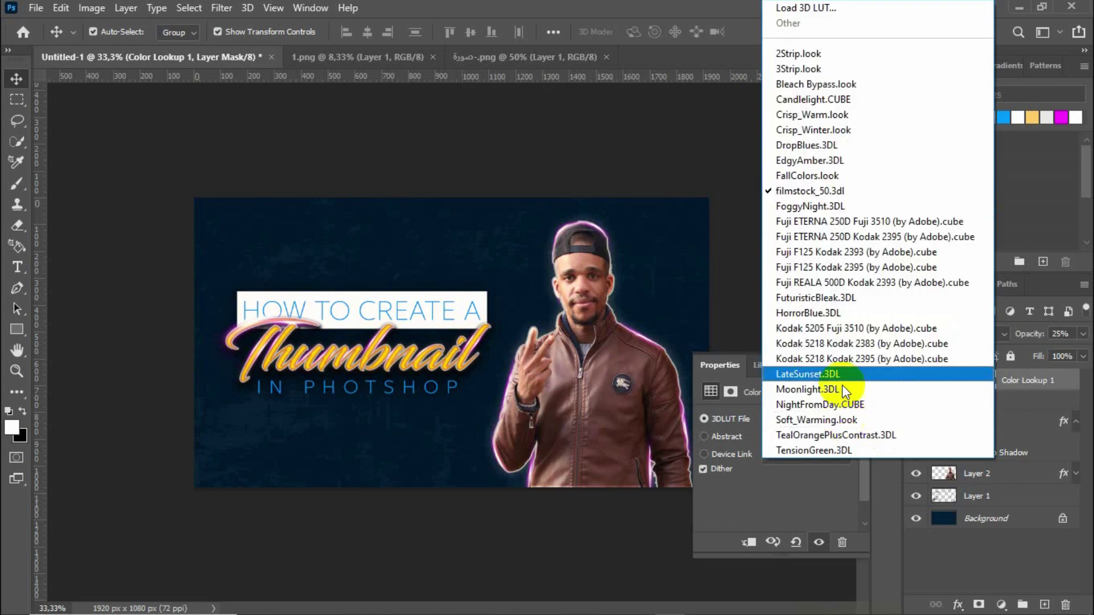
{"action": "left_click", "coordinate": [808, 255]}
{"action": "left_click", "coordinate": [811, 411]}
{"action": "left_click", "coordinate": [804, 269]}
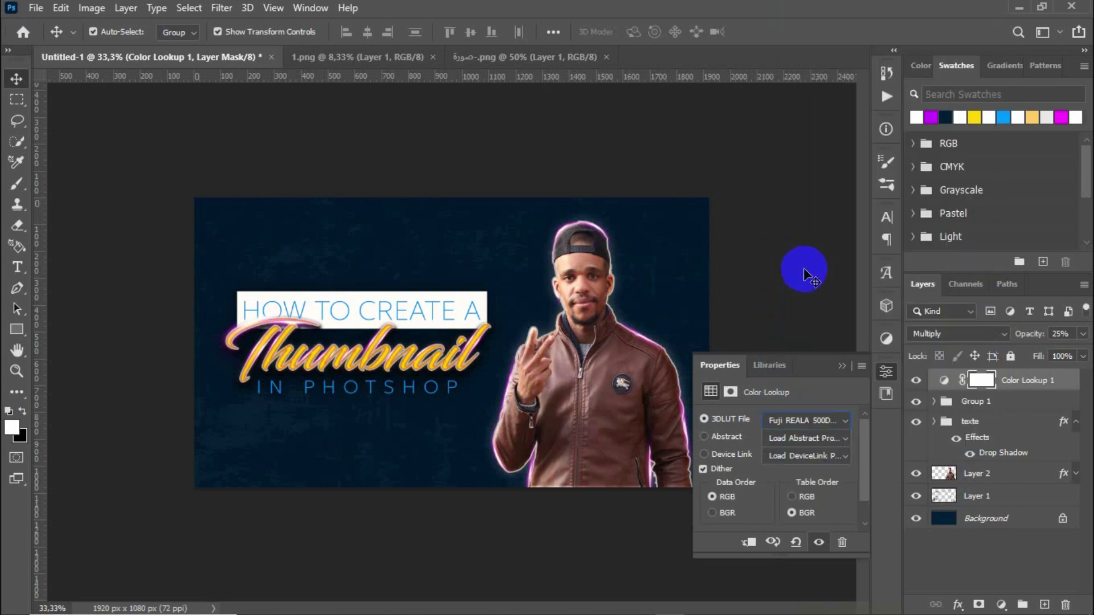
- Compare NightFromDay and TealOrangePlusContrast, then settle on Bleach Bypass.look as the lookup
{"action": "left_click", "coordinate": [805, 421]}
{"action": "left_click", "coordinate": [821, 400]}
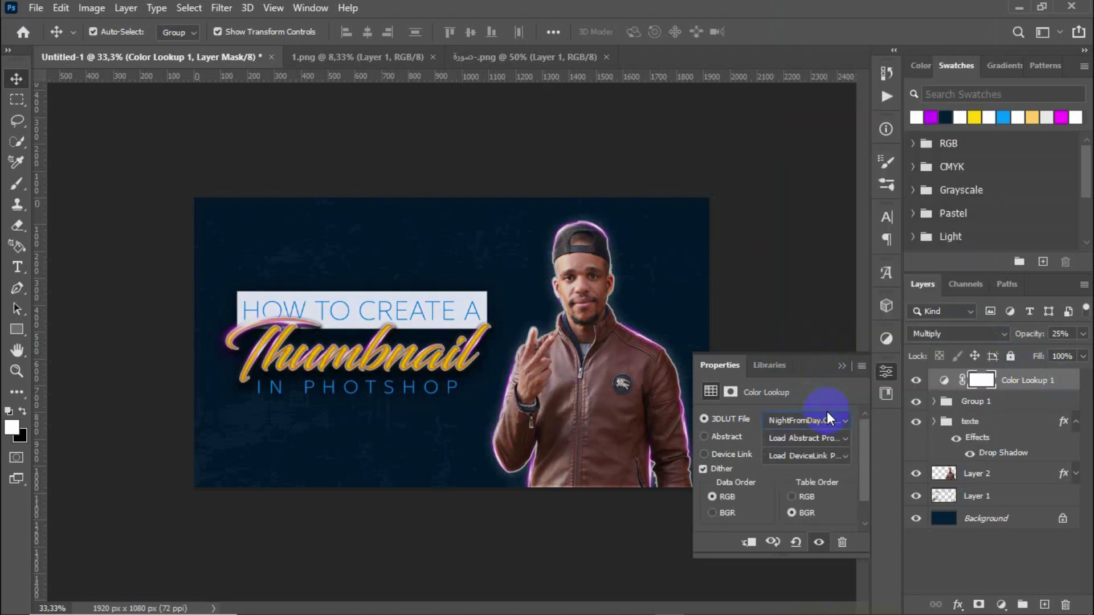
{"action": "left_click", "coordinate": [829, 419]}
{"action": "left_click", "coordinate": [822, 436]}
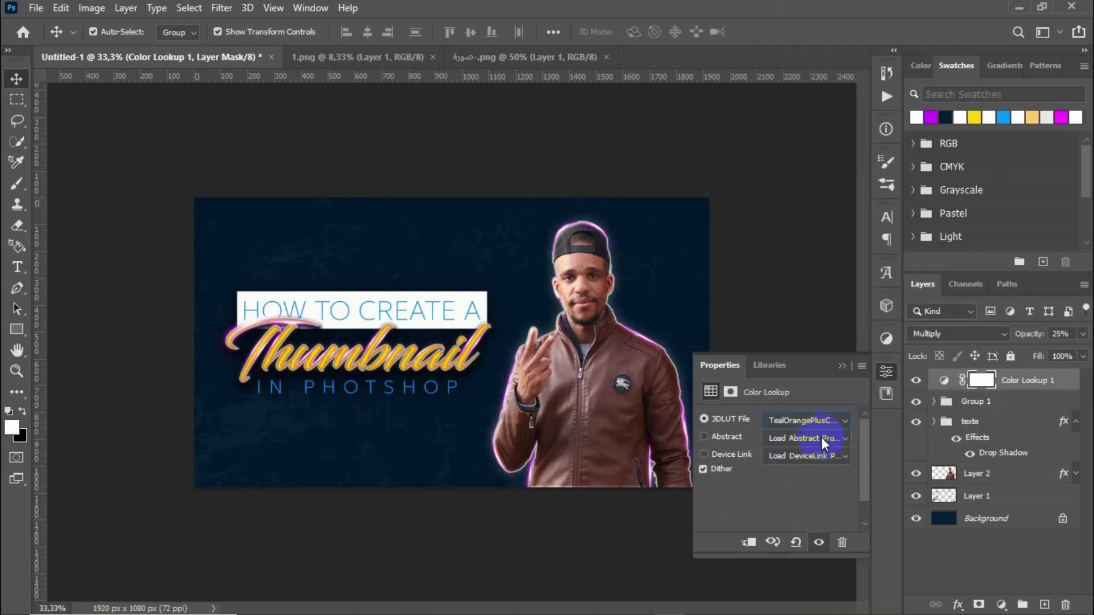
{"action": "left_click", "coordinate": [797, 85]}
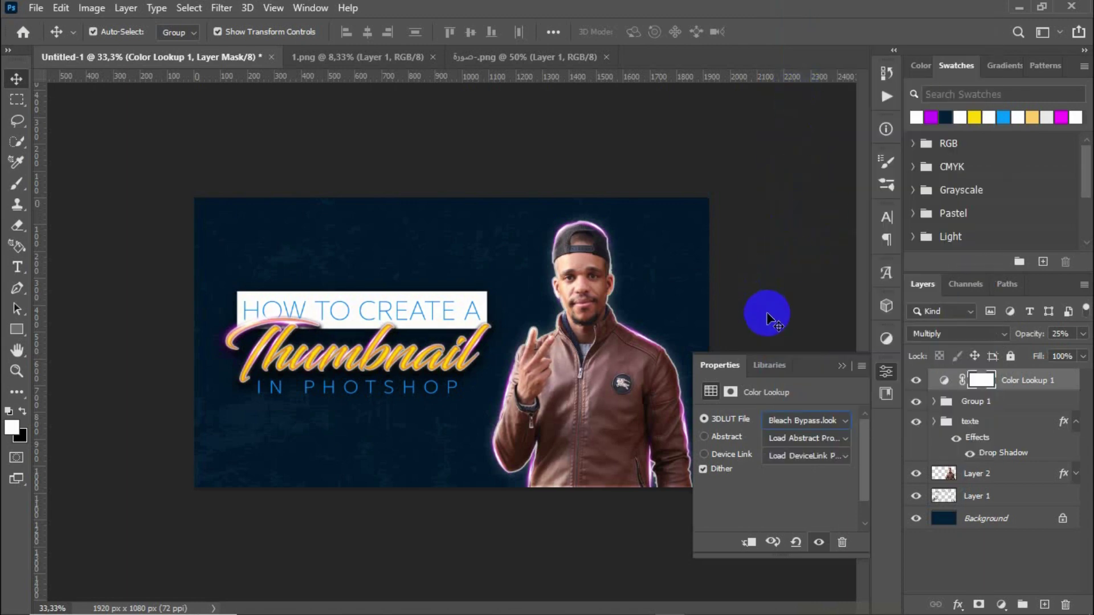
{"action": "left_click", "coordinate": [805, 420]}
{"action": "left_click", "coordinate": [866, 80]}
{"action": "left_click", "coordinate": [964, 416]}
- Add a reversed Gradient Map whose end colour stop is purple
{"action": "left_click", "coordinate": [886, 338]}
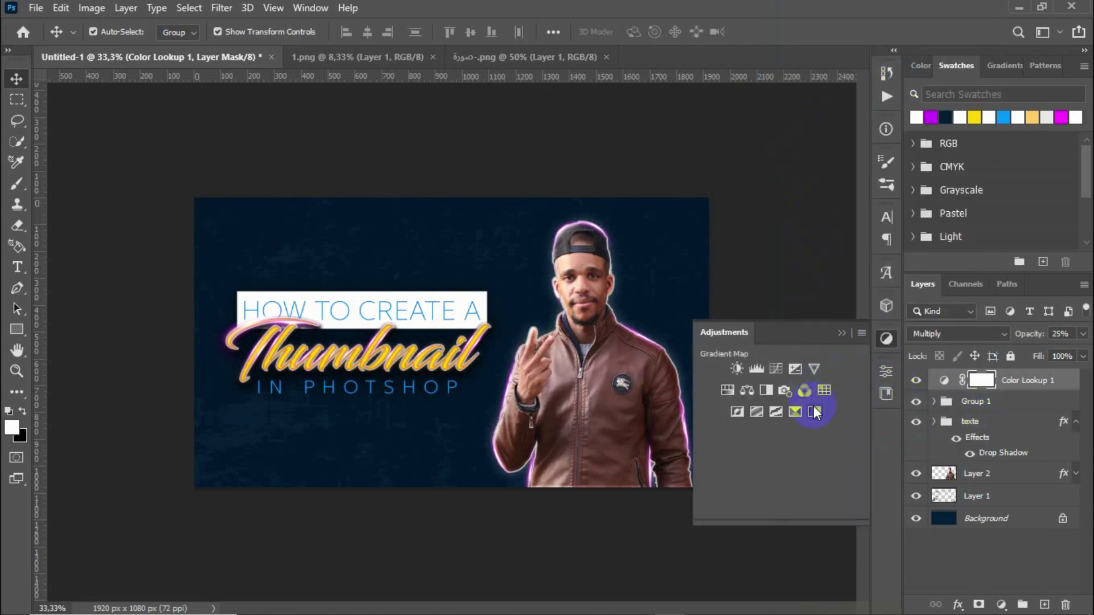
{"action": "left_click", "coordinate": [818, 410]}
{"action": "left_click", "coordinate": [704, 457]}
{"action": "left_click", "coordinate": [709, 424]}
{"action": "left_click", "coordinate": [701, 346]}
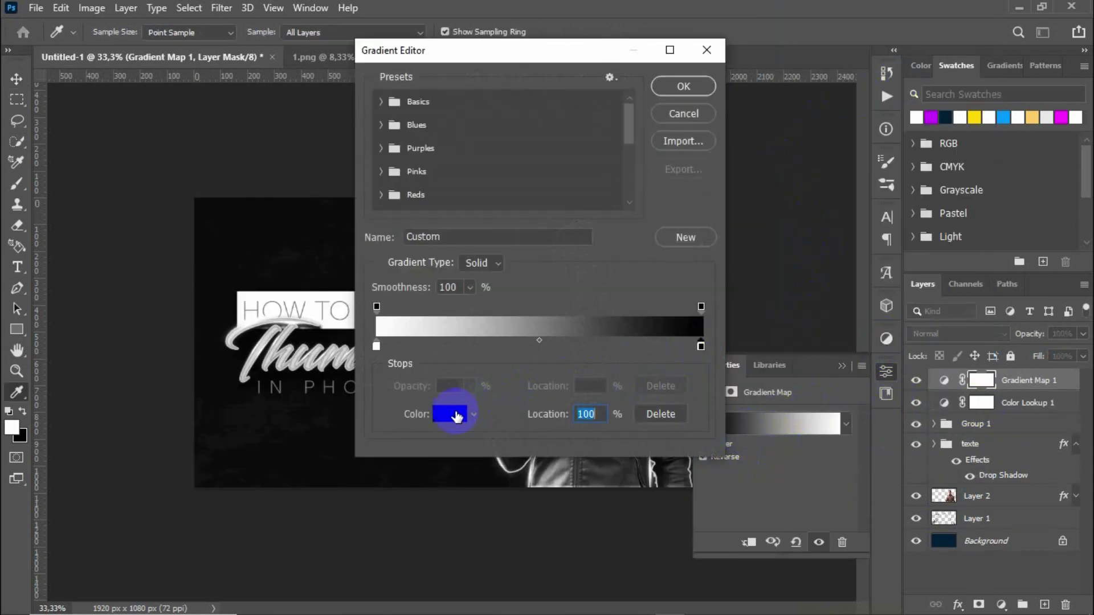
{"action": "left_click", "coordinate": [450, 414]}
{"action": "left_click", "coordinate": [930, 117]}
{"action": "left_click", "coordinate": [974, 210]}
- Blend the gradient map in Multiply at 25% opacity and 50% fill
{"action": "left_click", "coordinate": [678, 88]}
{"action": "left_click", "coordinate": [957, 334]}
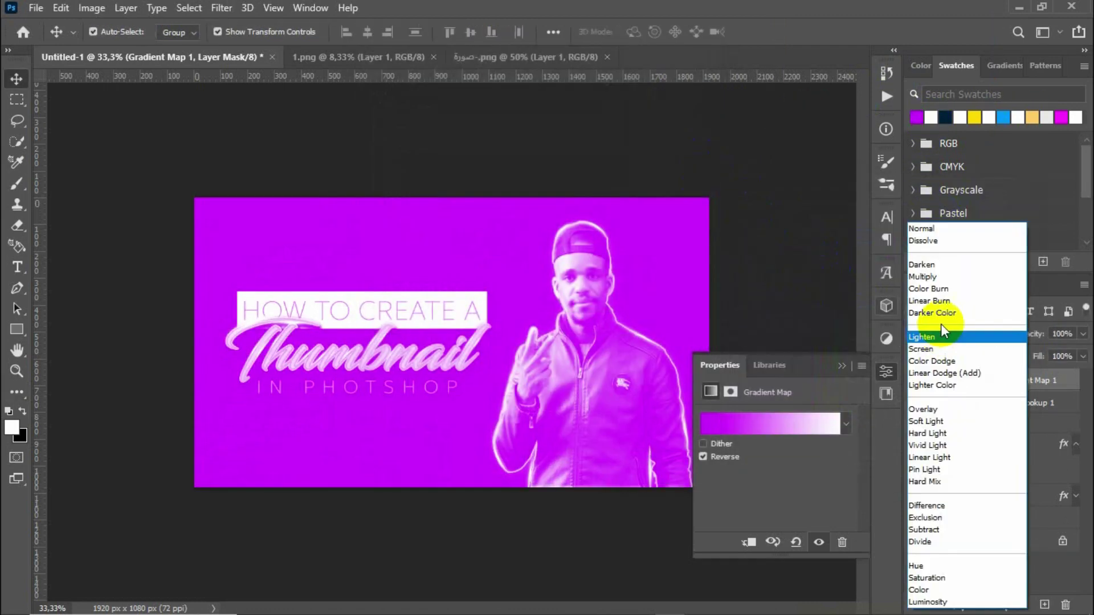
{"action": "left_click", "coordinate": [932, 275]}
{"action": "left_click", "coordinate": [1061, 334]}
{"action": "type", "text": "25"}
{"action": "left_click", "coordinate": [1063, 356]}
{"action": "type", "text": "50"}
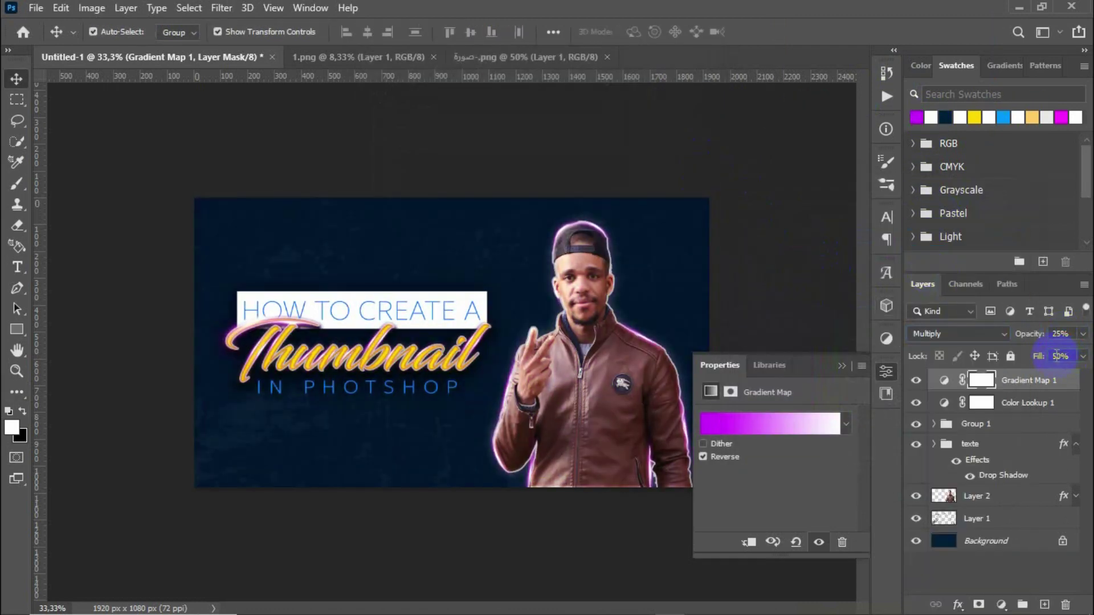
{"action": "left_click", "coordinate": [851, 367]}
{"action": "left_click", "coordinate": [753, 171]}
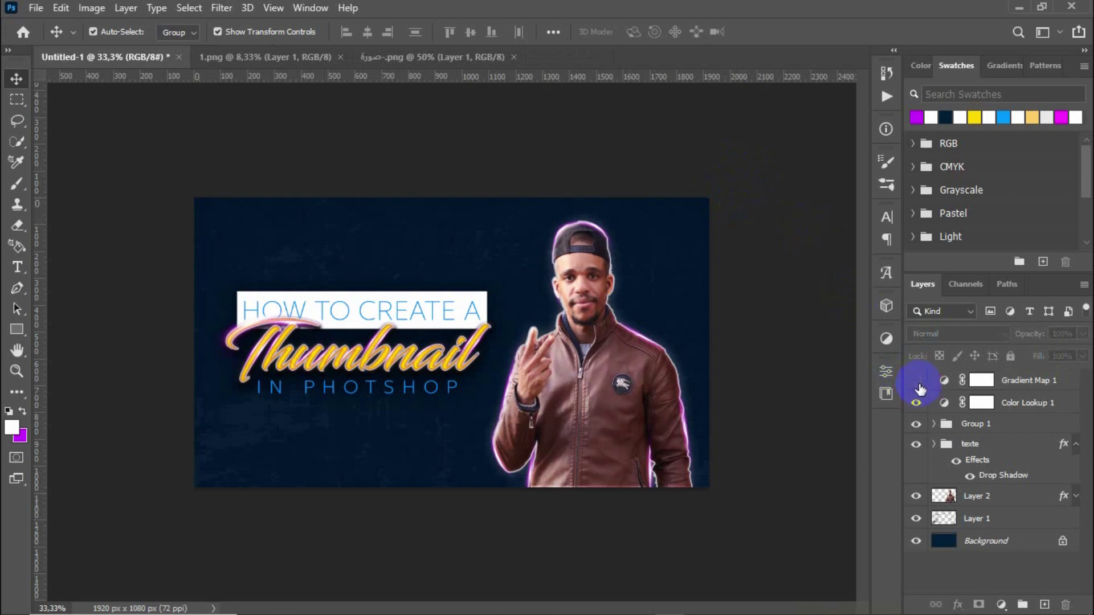
{"action": "left_click", "coordinate": [1014, 403]}
- Move Gradient Map 1 and Color Lookup 1 below Group 1, with Layer 2 just beneath Group 1
{"action": "left_click", "coordinate": [1014, 380], "text": "shift"}
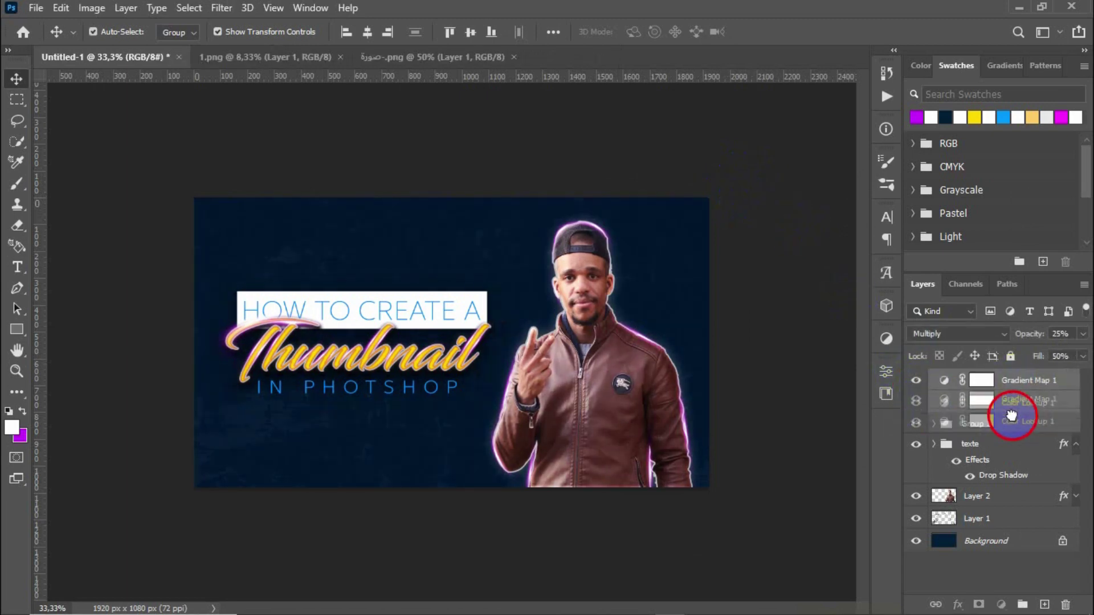
{"action": "left_click_drag", "start_coordinate": [1006, 433], "coordinate": [1009, 440]}
{"action": "left_click_drag", "start_coordinate": [989, 496], "coordinate": [981, 447]}
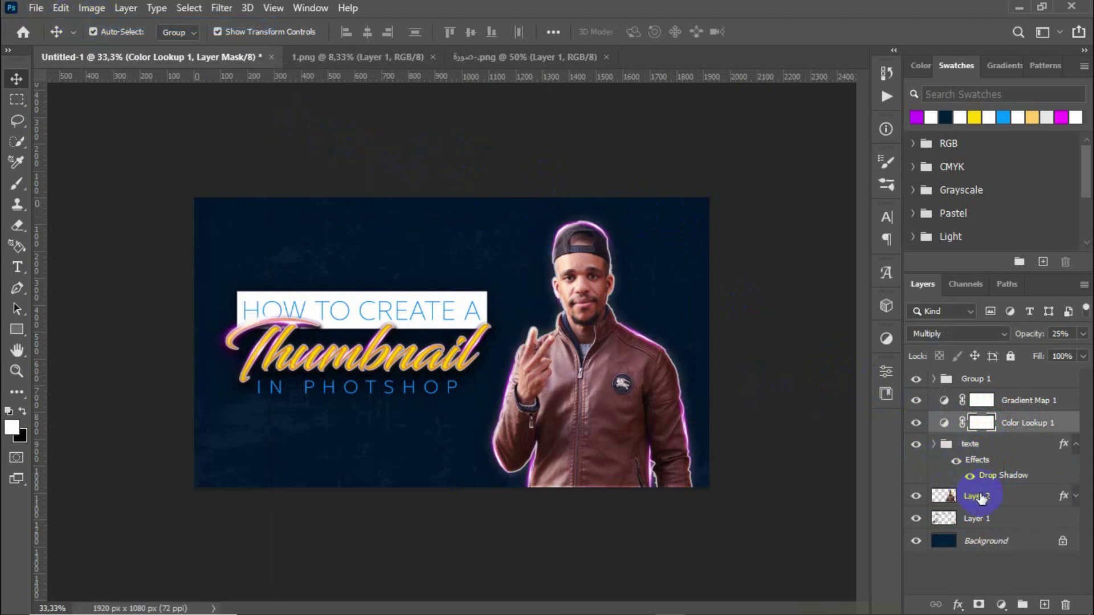
{"action": "left_click_drag", "start_coordinate": [976, 496], "coordinate": [978, 399]}
{"action": "left_click", "coordinate": [780, 427]}
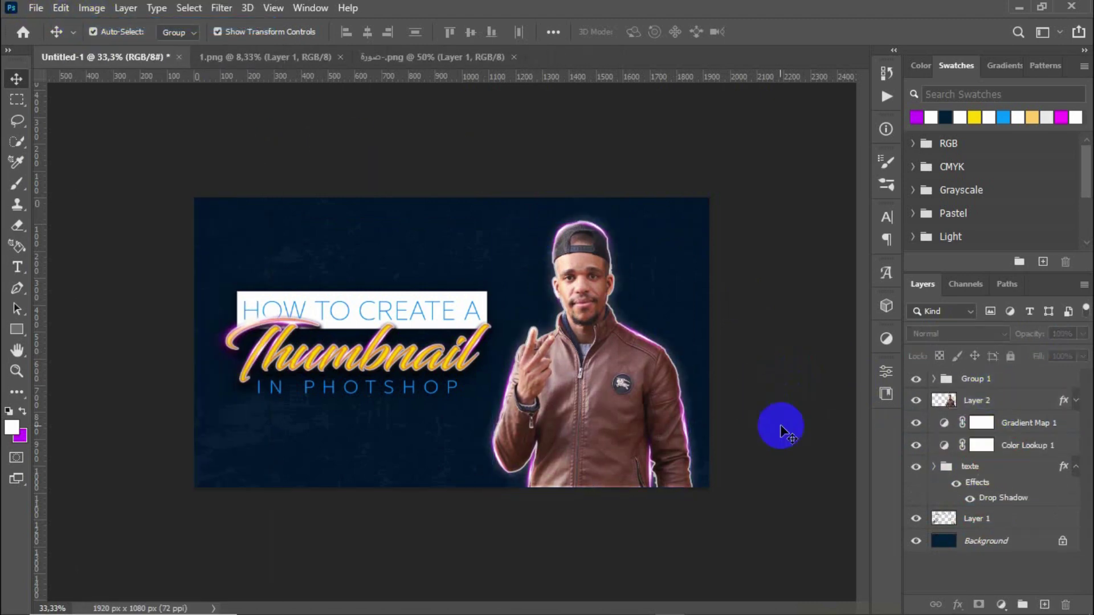
{"action": "left_click", "coordinate": [920, 397]}
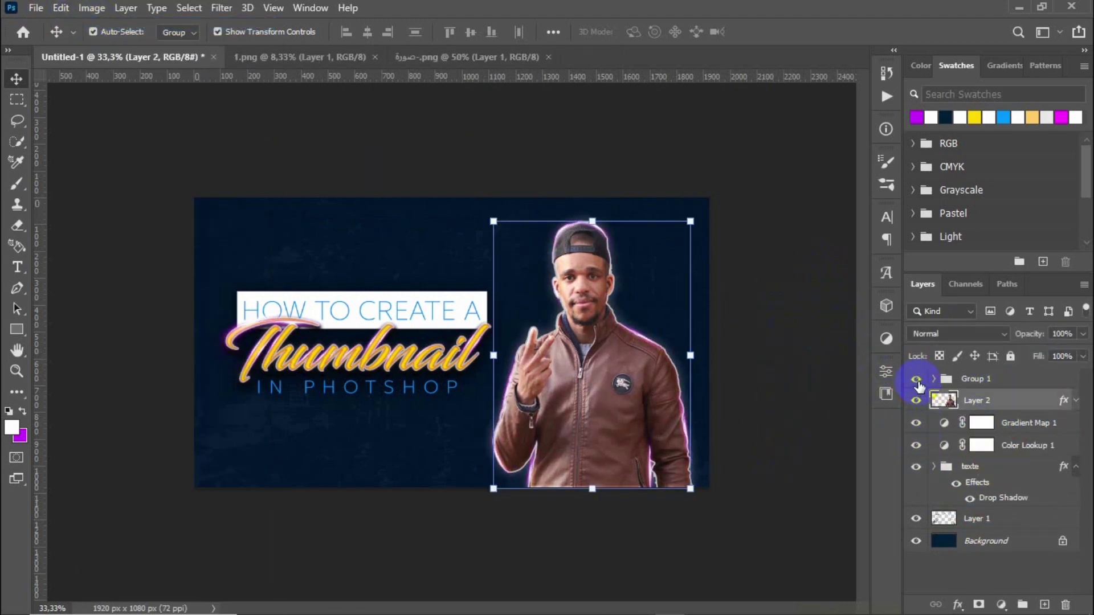
{"action": "left_click", "coordinate": [976, 379]}
- Shift the texte title group slightly left on the canvas
{"action": "left_click_drag", "start_coordinate": [798, 163], "coordinate": [708, 273]}
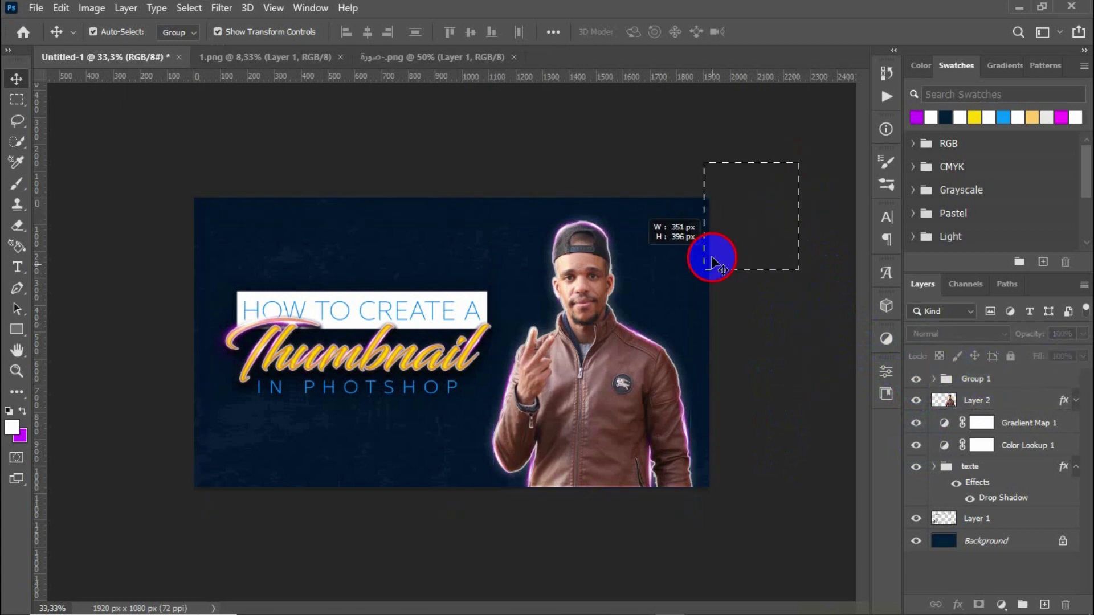
{"action": "left_click", "coordinate": [157, 439]}
{"action": "key", "text": "m"}
{"action": "mouse_move", "coordinate": [106, 168]}
{"action": "left_mouse_down"}
{"action": "mouse_move", "coordinate": [501, 285]}
{"action": "mouse_move", "coordinate": [311, 441]}
{"action": "left_mouse_up"}
{"action": "left_click", "coordinate": [515, 337]}
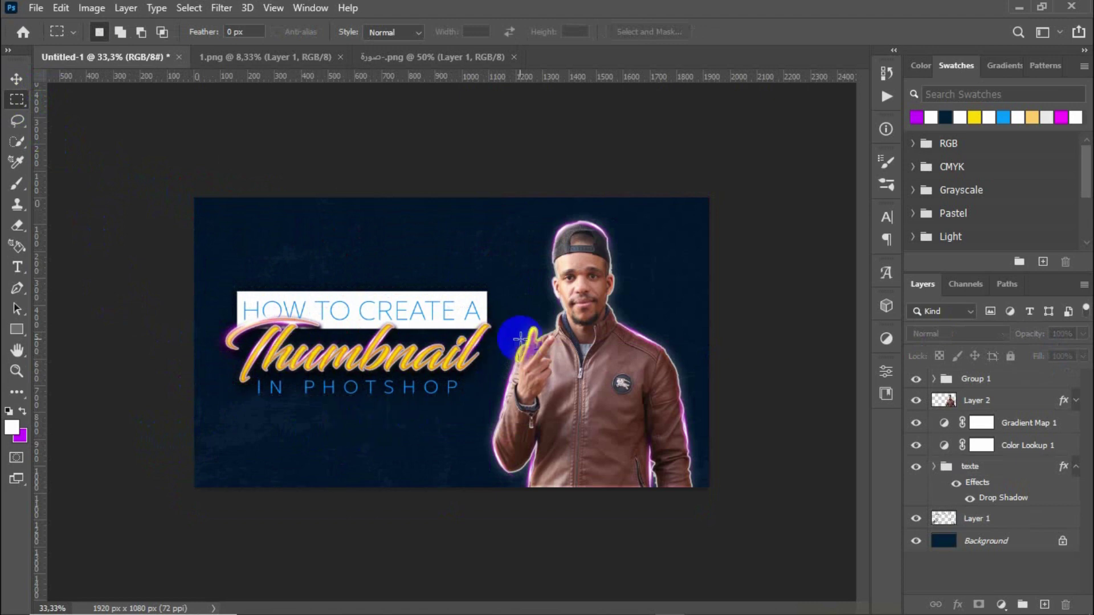
{"action": "left_click", "coordinate": [17, 78]}
{"action": "left_click", "coordinate": [378, 311]}
{"action": "left_click_drag", "start_coordinate": [379, 307], "coordinate": [374, 307]}
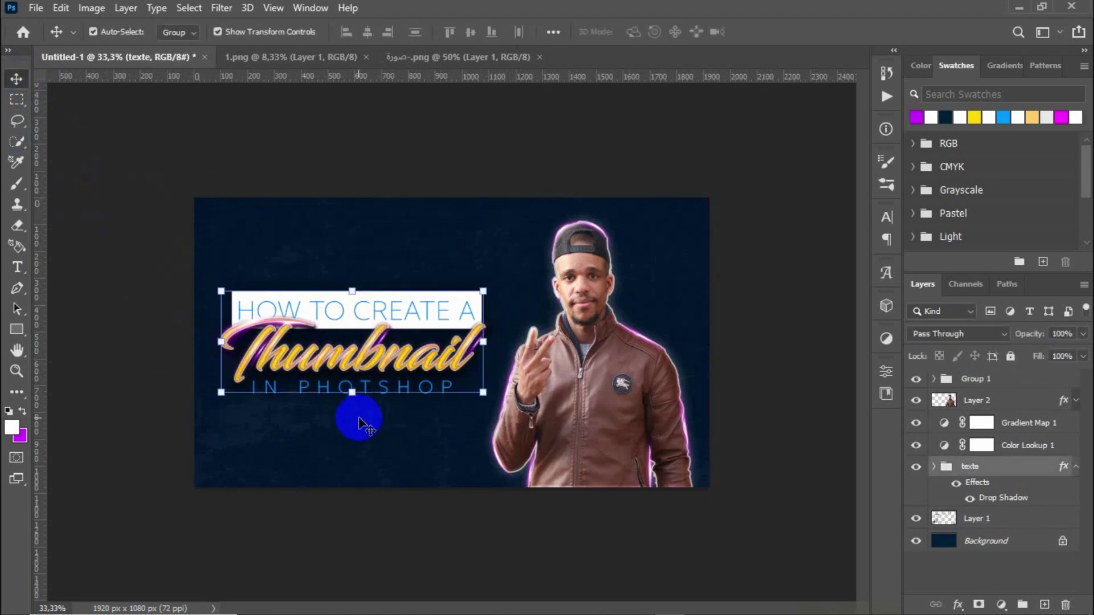
{"action": "left_click", "coordinate": [118, 221]}
- Draw and clear a rectangular selection, then undo the recent nudges
{"action": "left_click", "coordinate": [24, 105]}
{"action": "mouse_move", "coordinate": [194, 198]}
{"action": "left_mouse_down"}
{"action": "mouse_move", "coordinate": [702, 426]}
{"action": "mouse_move", "coordinate": [689, 416]}
{"action": "left_mouse_up"}
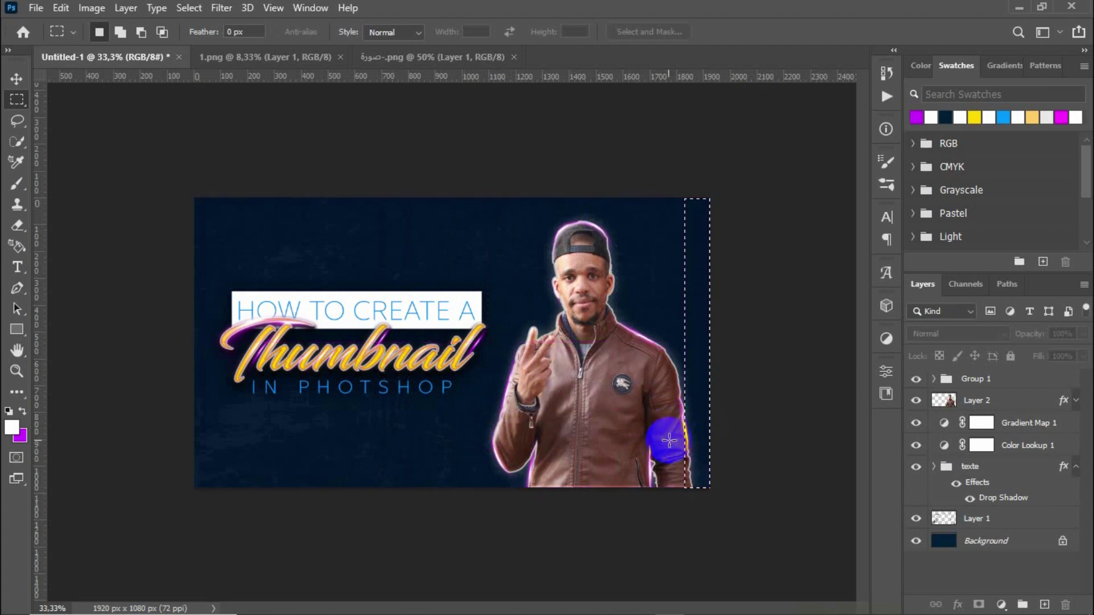
{"action": "left_click", "coordinate": [571, 366]}
{"action": "key", "text": "v"}
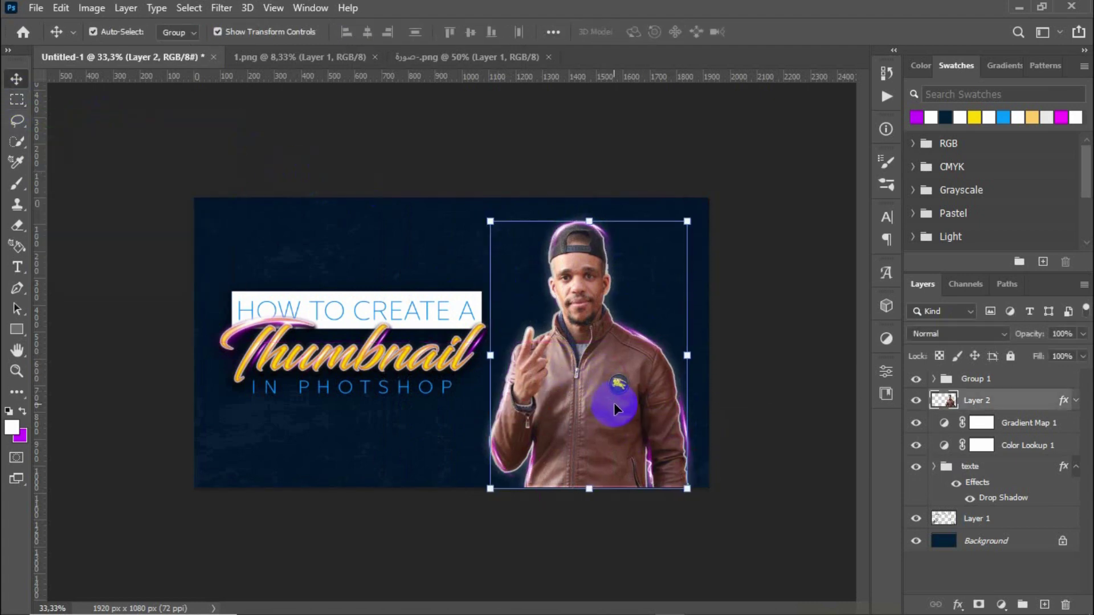
{"action": "left_click", "coordinate": [61, 7]}
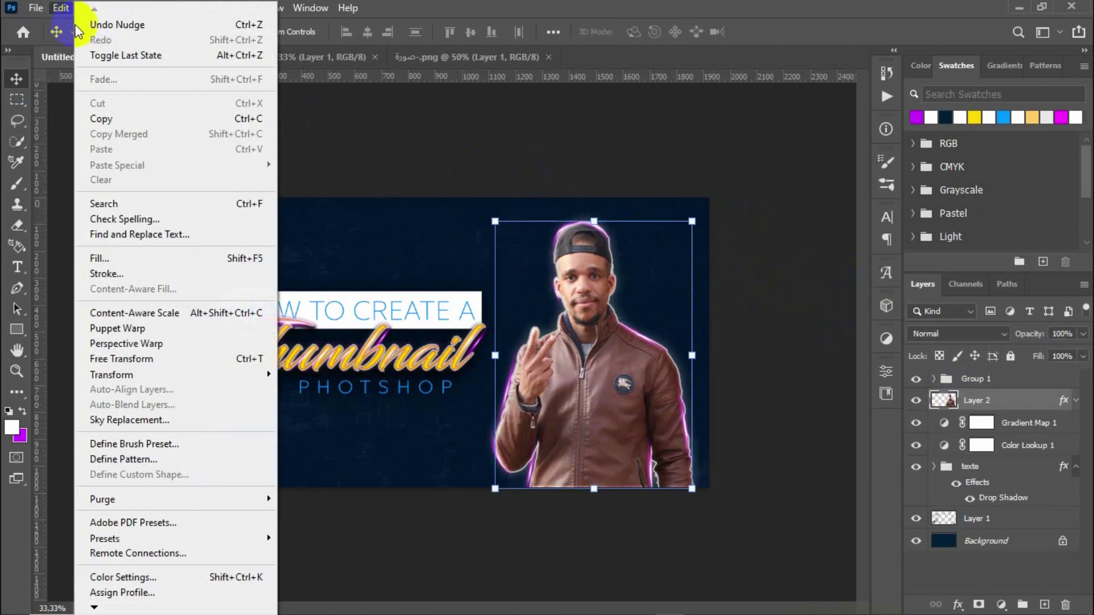
{"action": "left_click", "coordinate": [100, 25]}
{"action": "key", "text": "ctrl+z"}
{"action": "key", "text": "ctrl+z"}
{"action": "key", "text": "ctrl+z"}
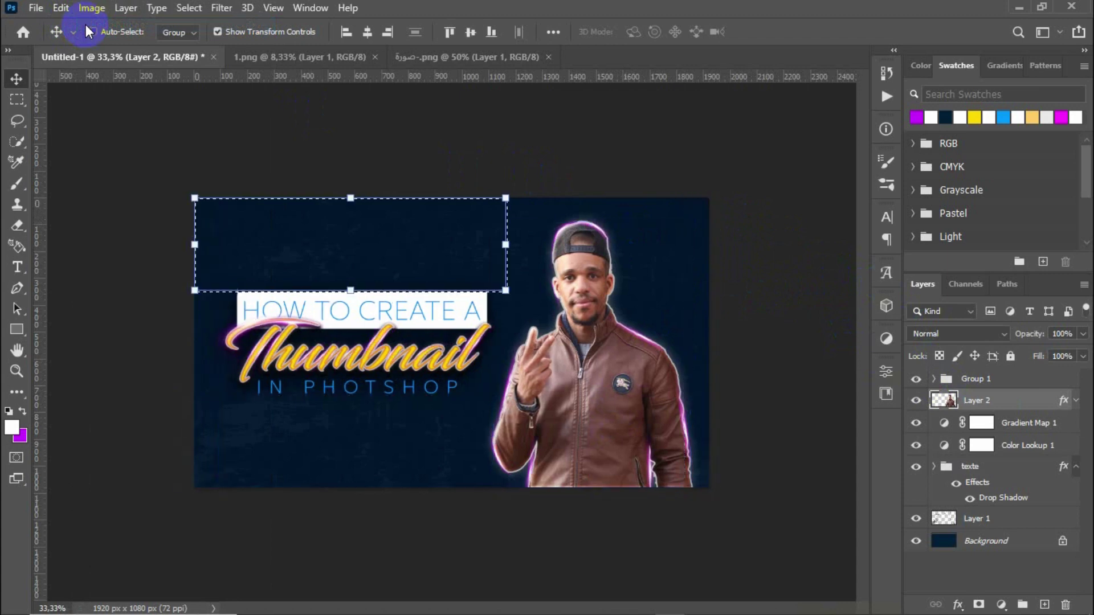
{"action": "key", "text": "ctrl+z"}
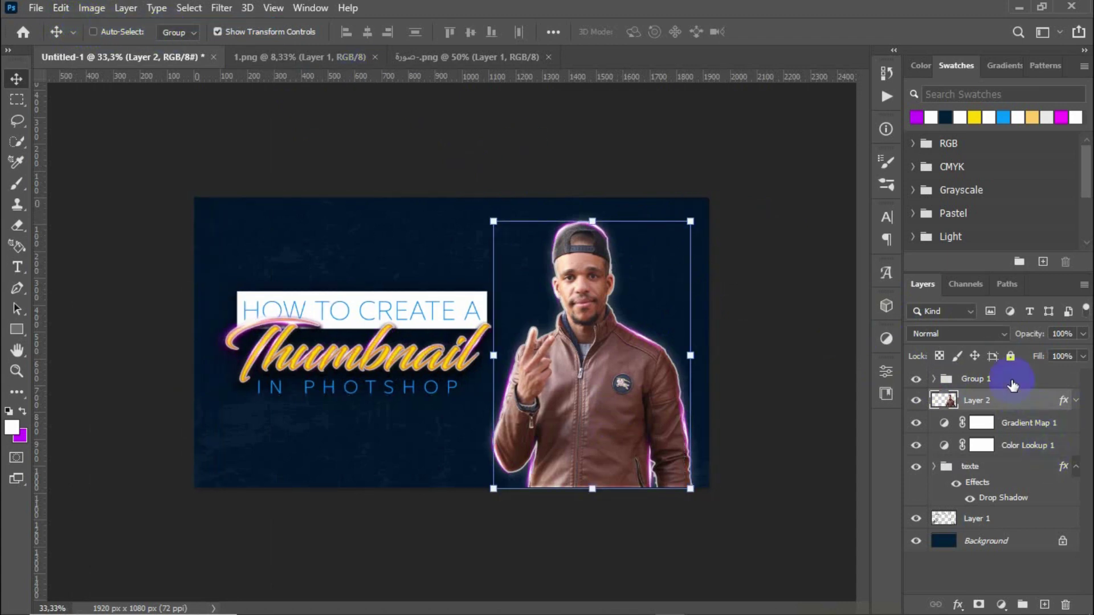
- Nudge Group 1 and the texte group left together, then fit the thumbnail to the window
{"action": "left_click", "coordinate": [1012, 378]}
{"action": "left_click", "coordinate": [1013, 468], "text": "ctrl"}
{"action": "key", "text": "shift+Left"}
{"action": "key", "text": "shift+Left"}
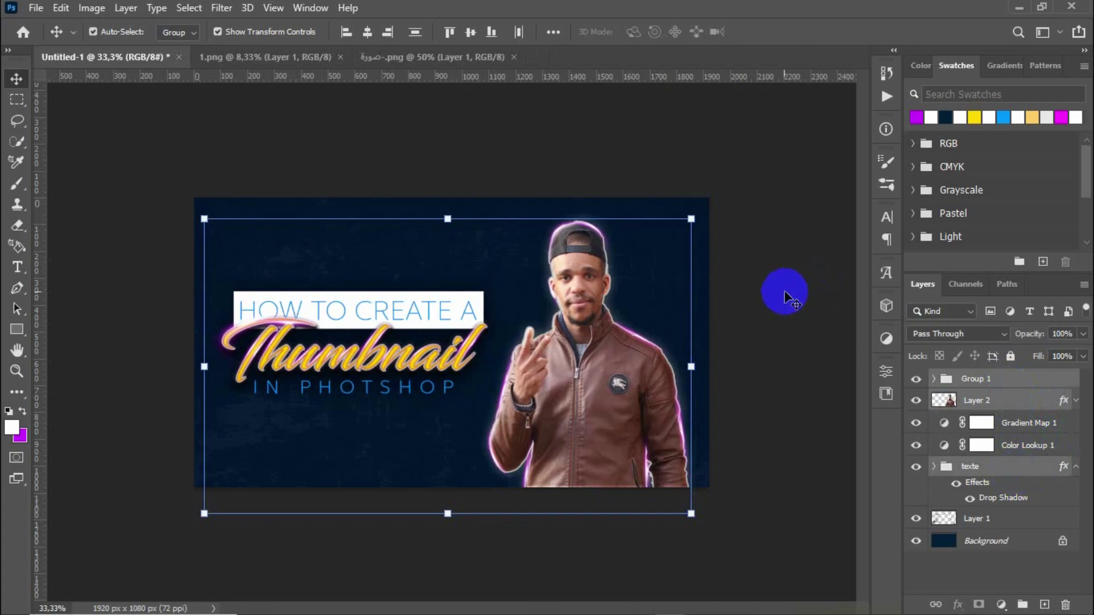
{"action": "left_click", "coordinate": [785, 296]}
{"action": "key", "text": "ctrl+0"}
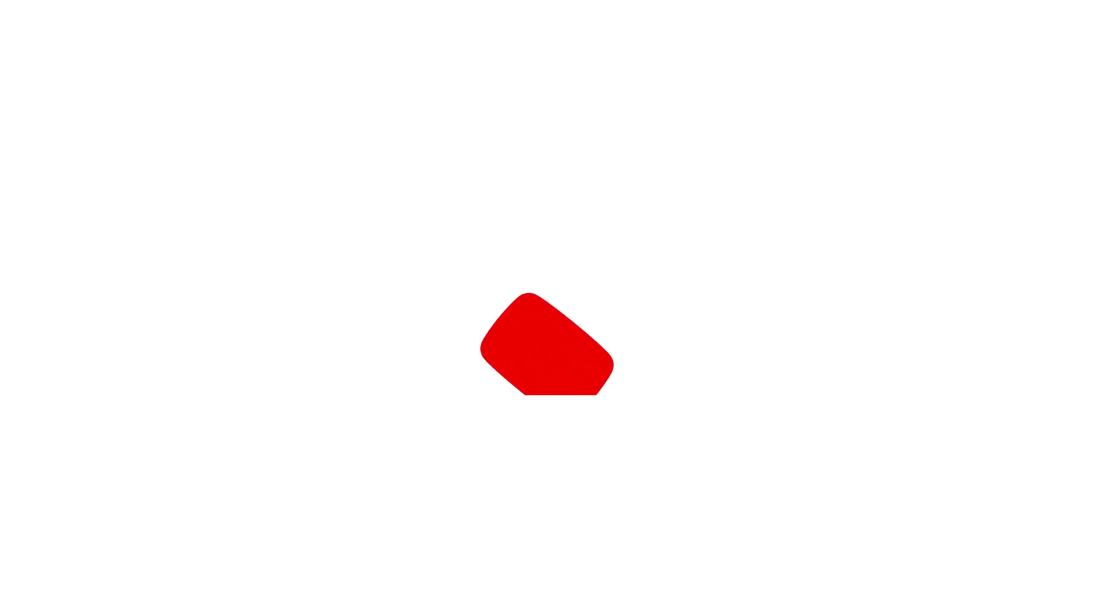